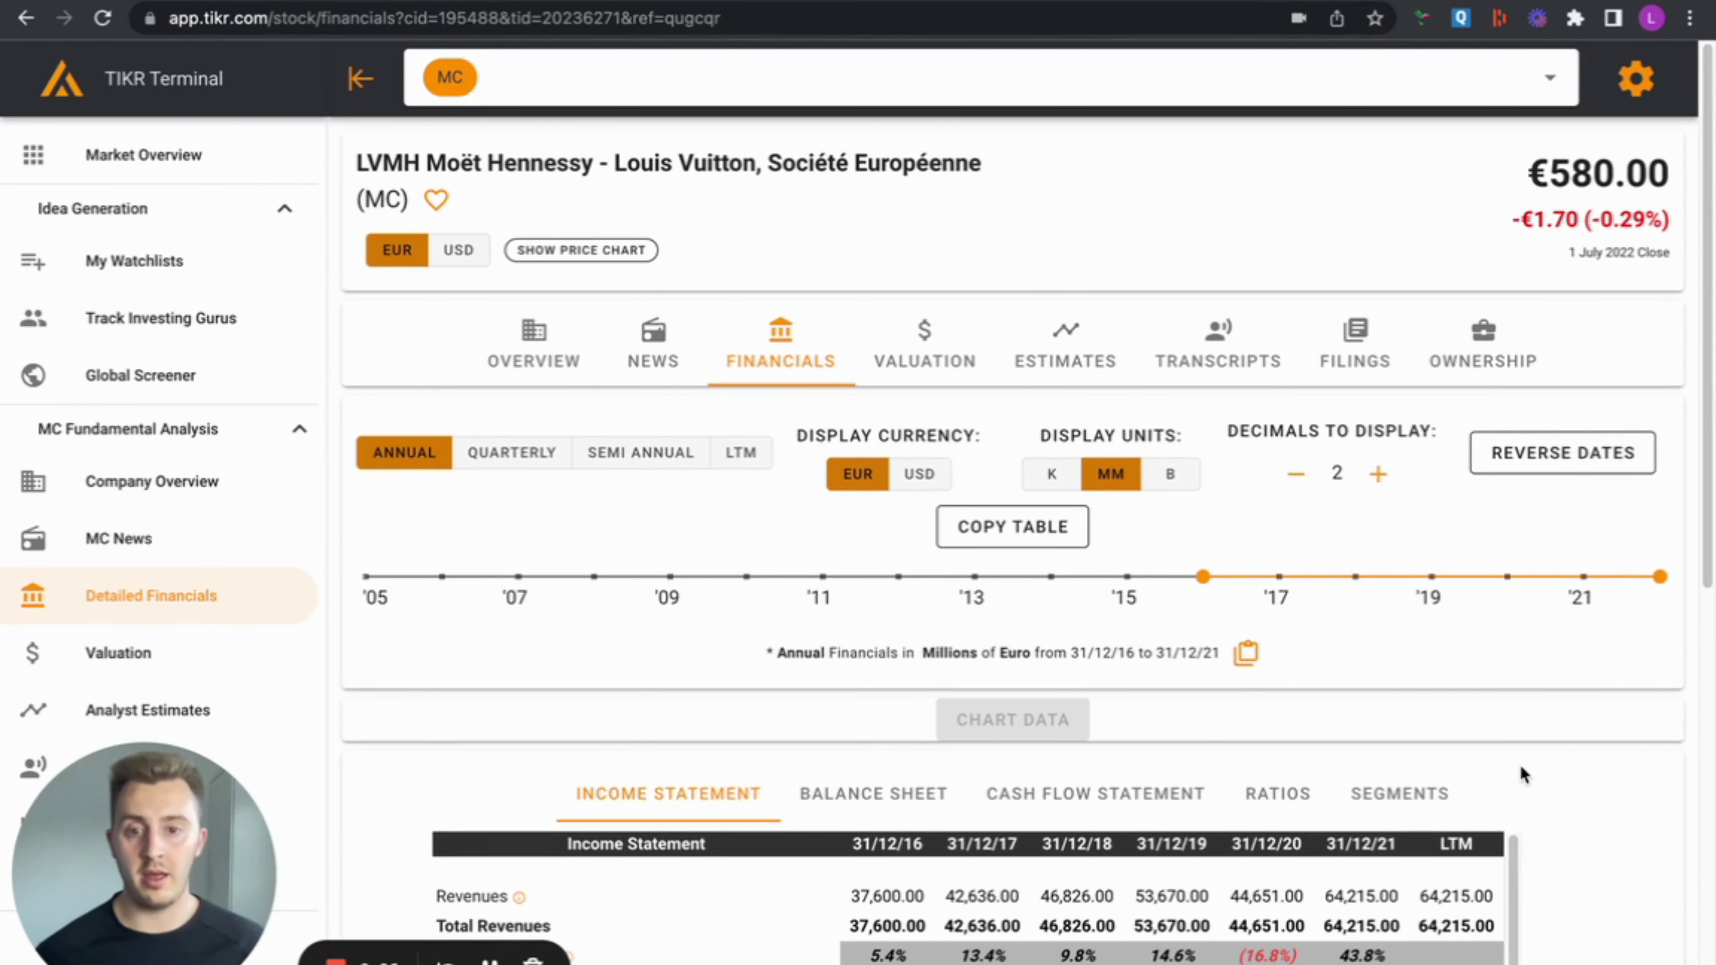
- Start LVMH's income statement at 2017 and review its rows, with 2021 revenues at 64,215
scroll(1524, 772, down, 5)
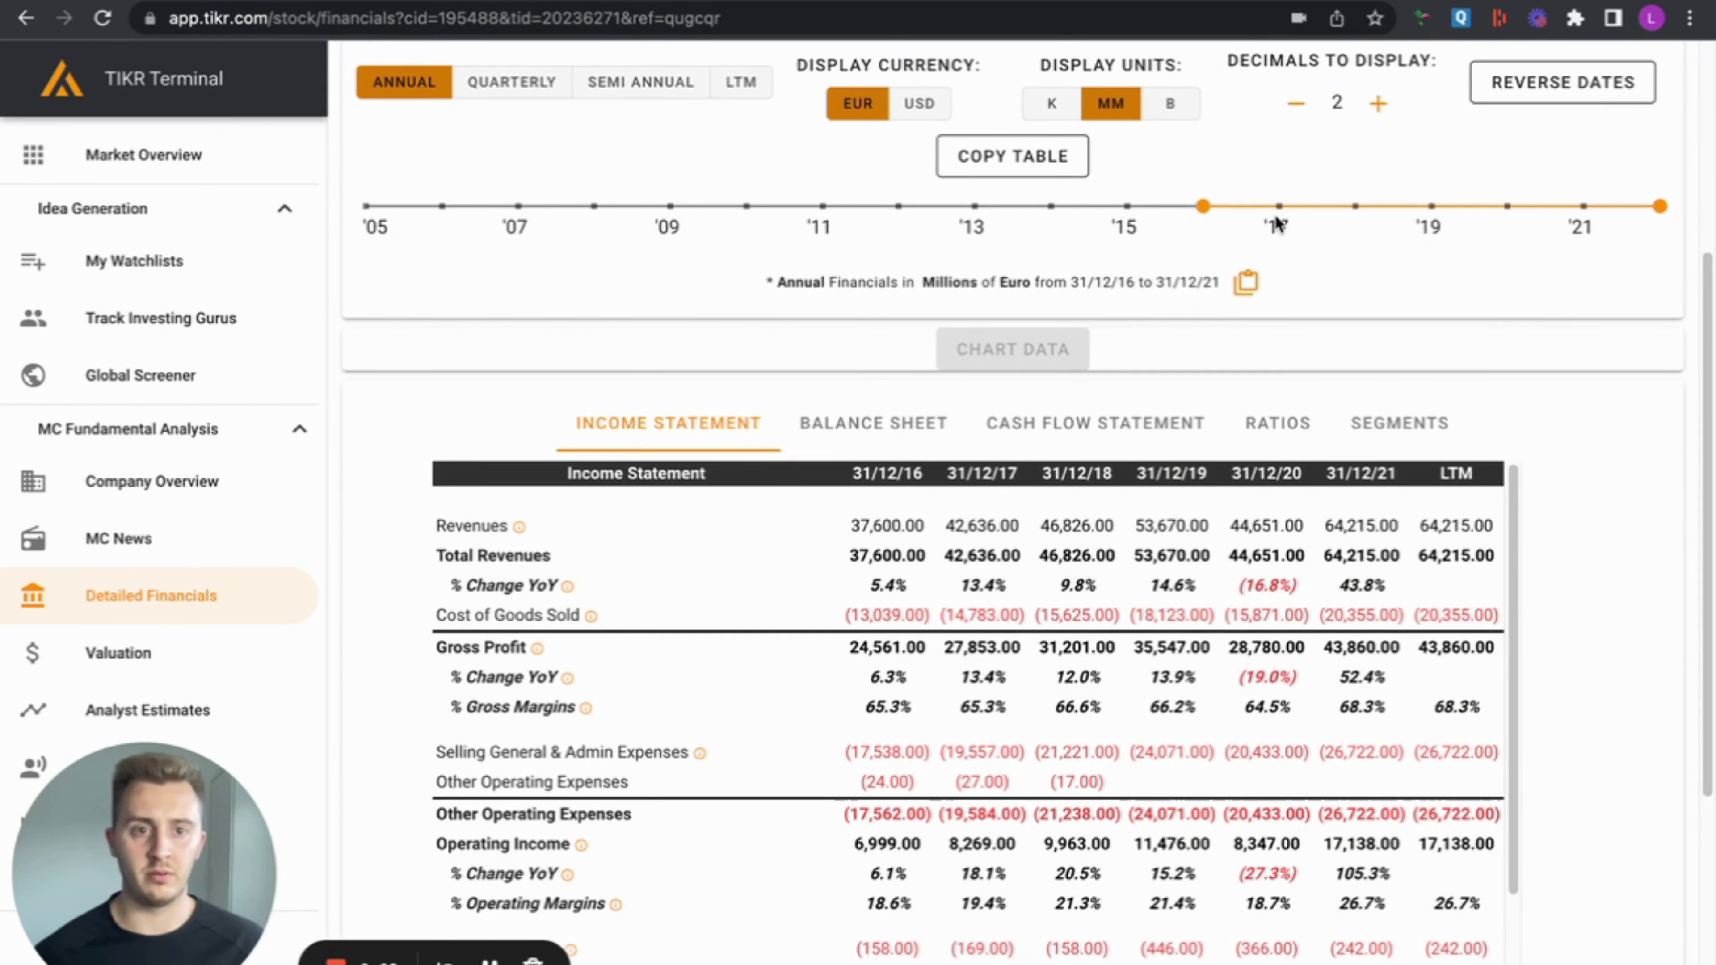
click(1278, 205)
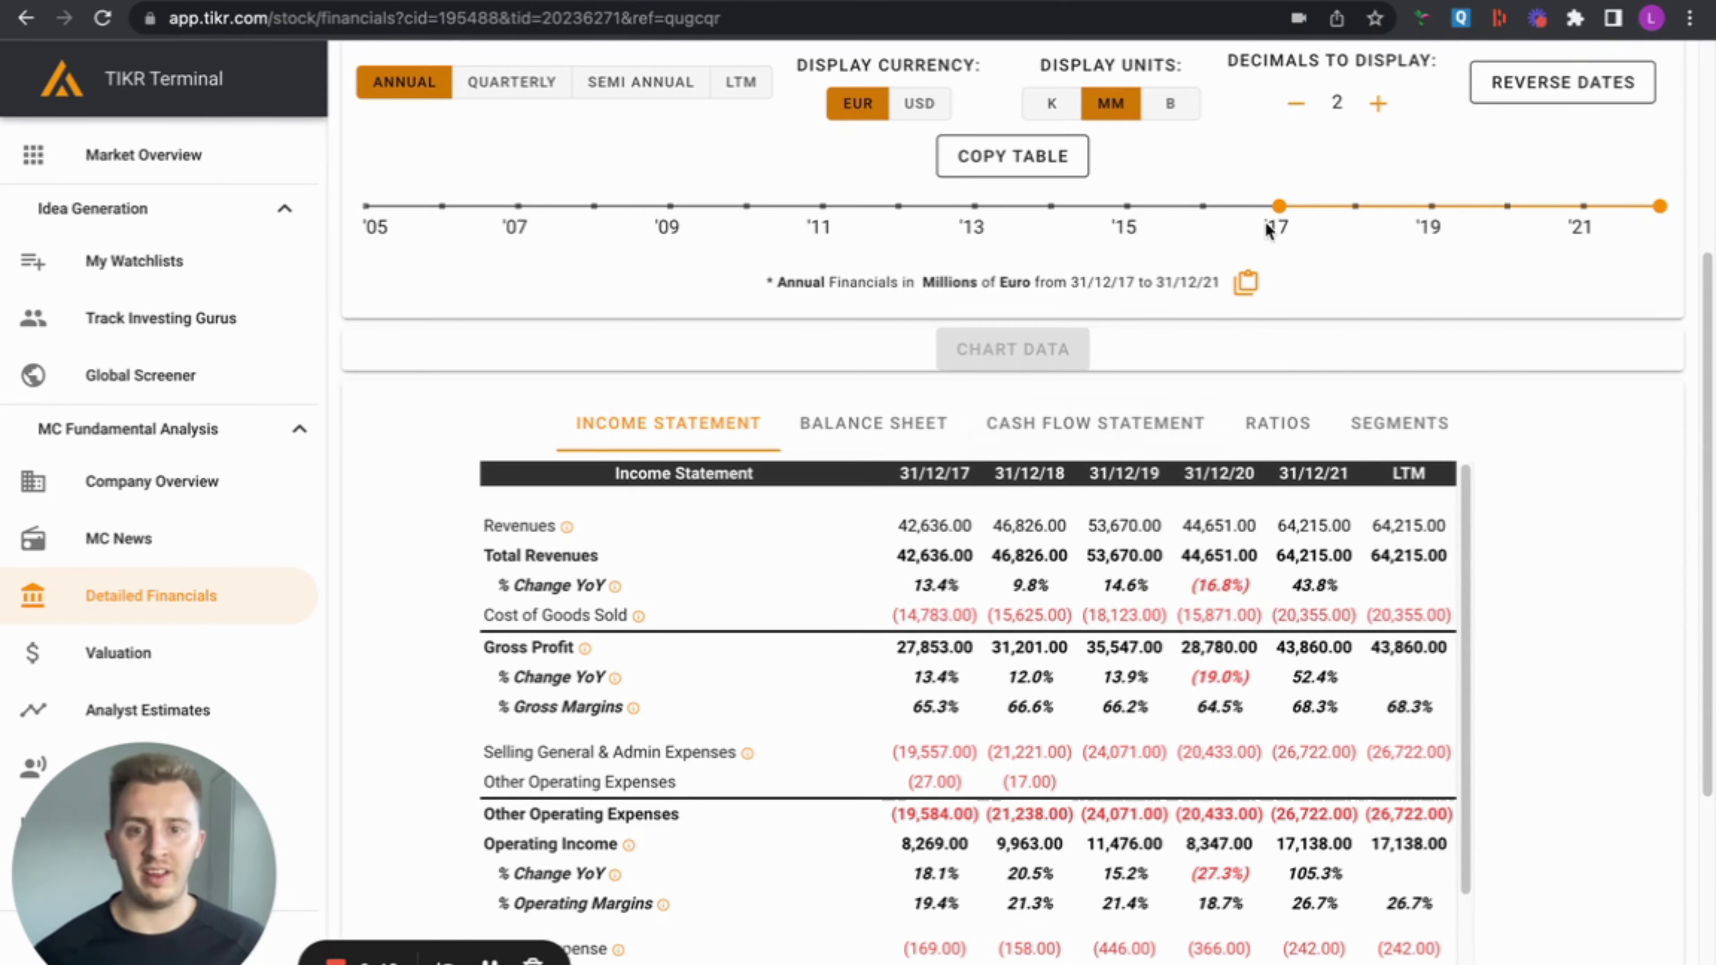
scroll(1617, 467, down, 3)
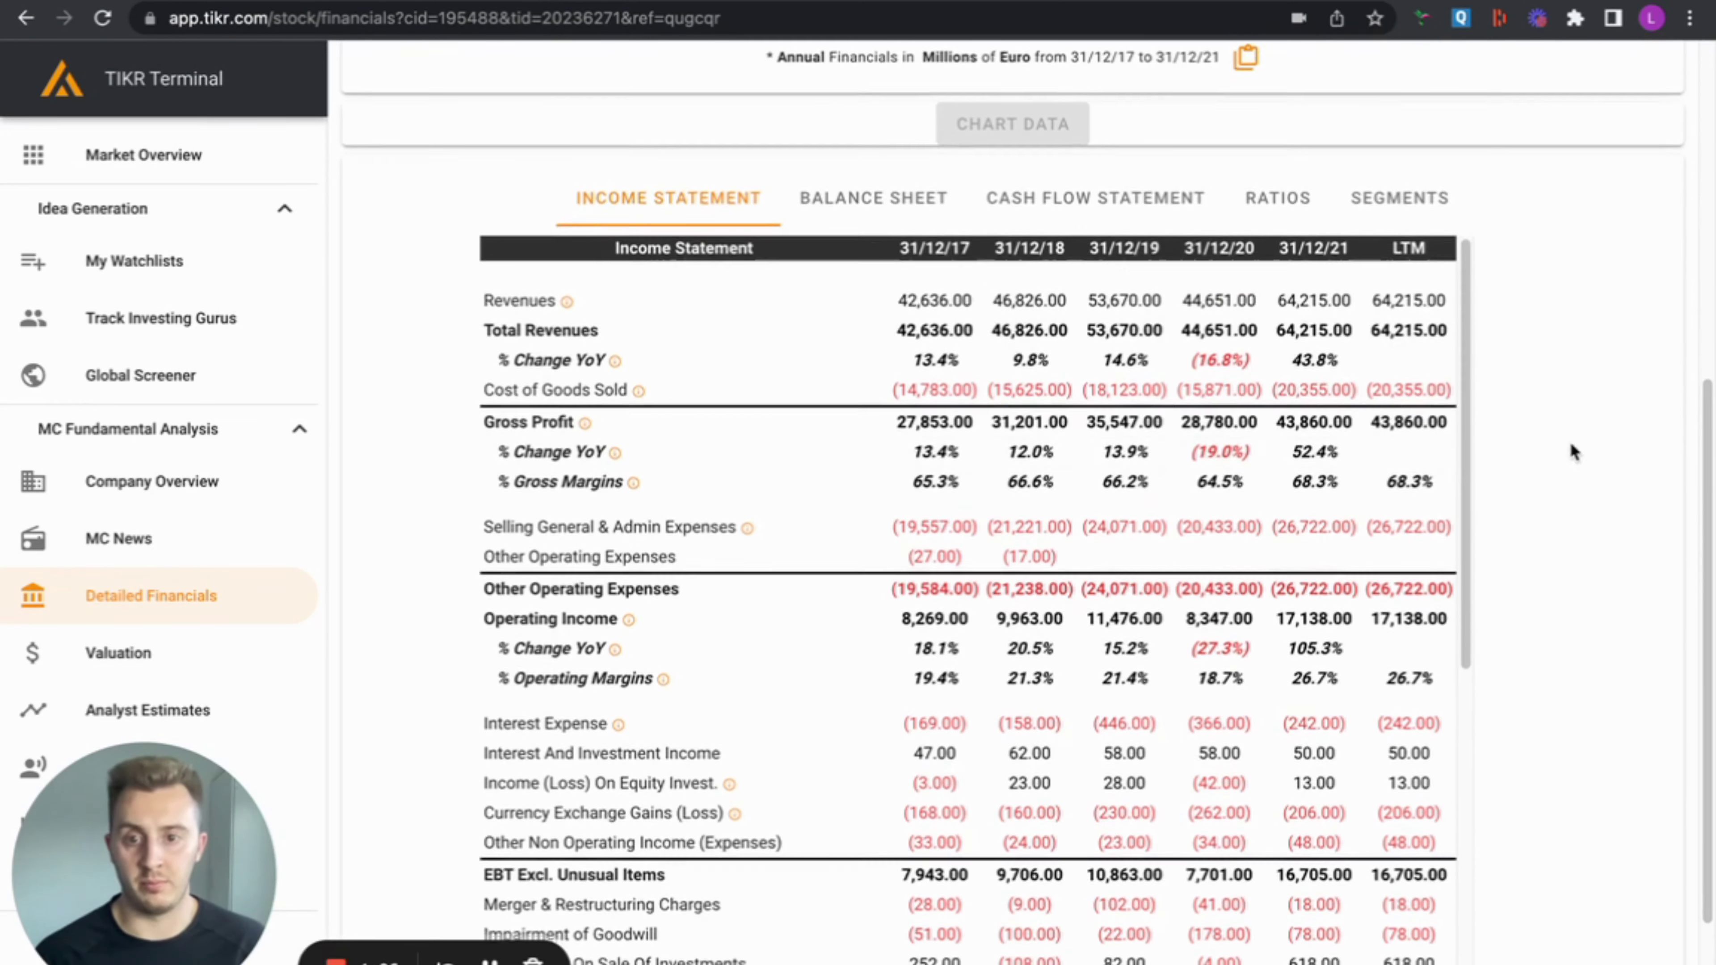
scroll(1571, 441, down, 1)
scroll(1473, 466, down, 4)
scroll(1473, 465, down, 2)
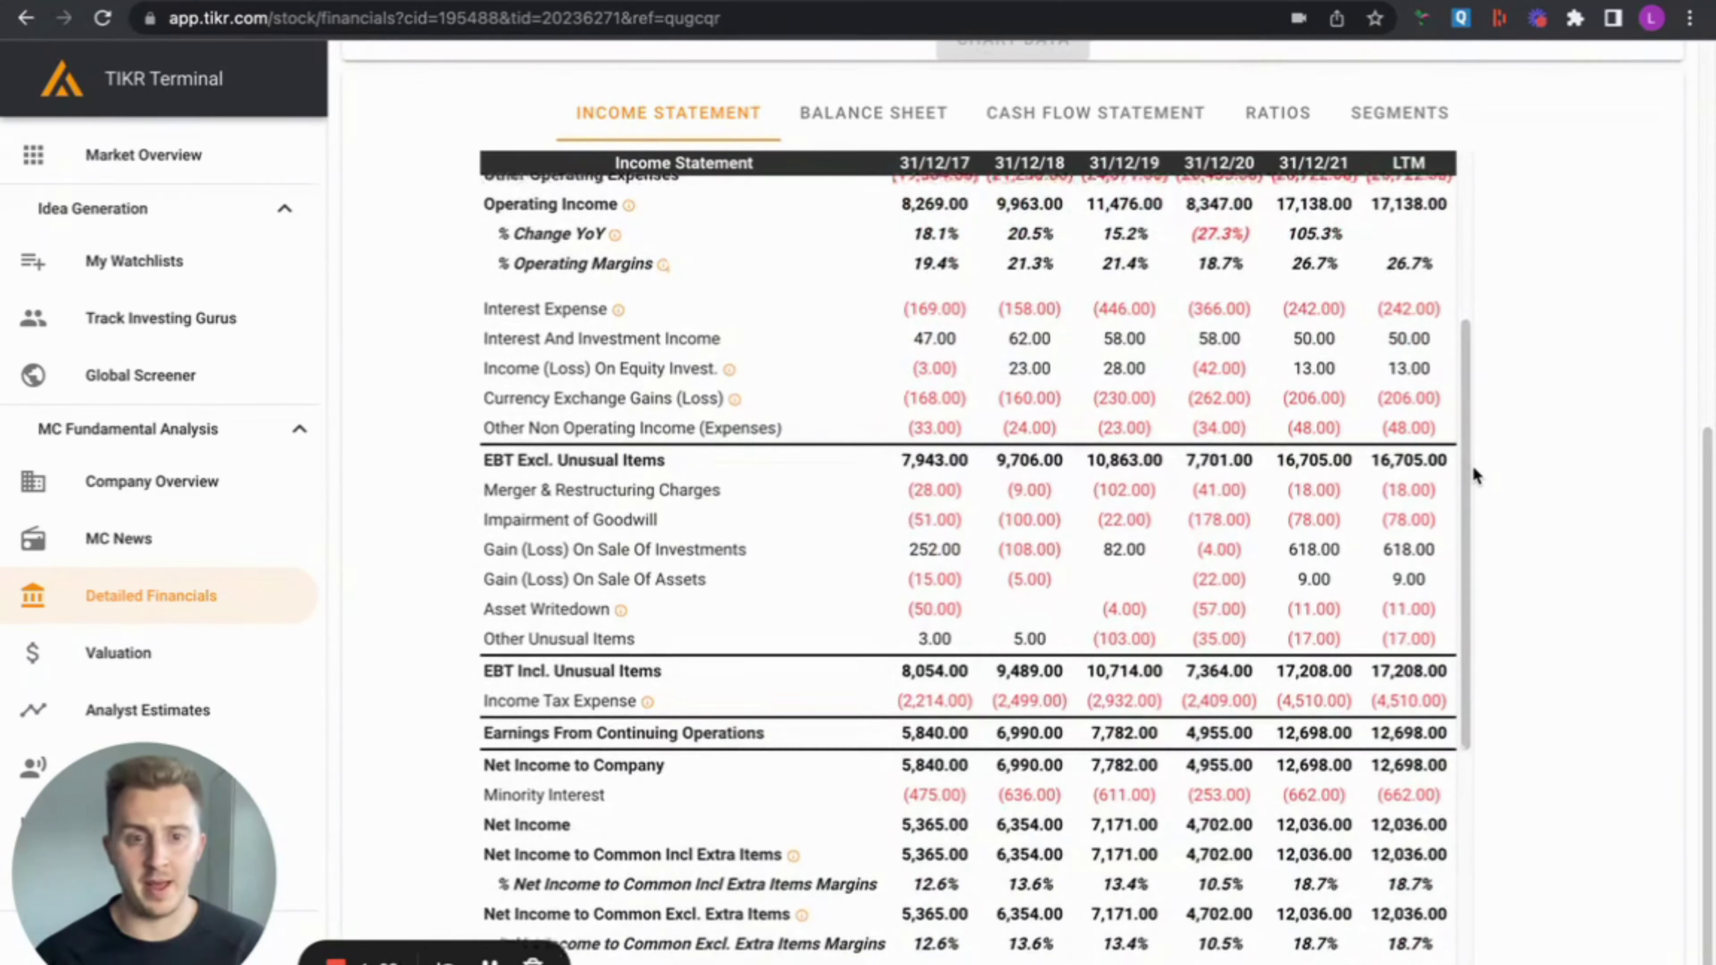
scroll(1472, 465, down, 3)
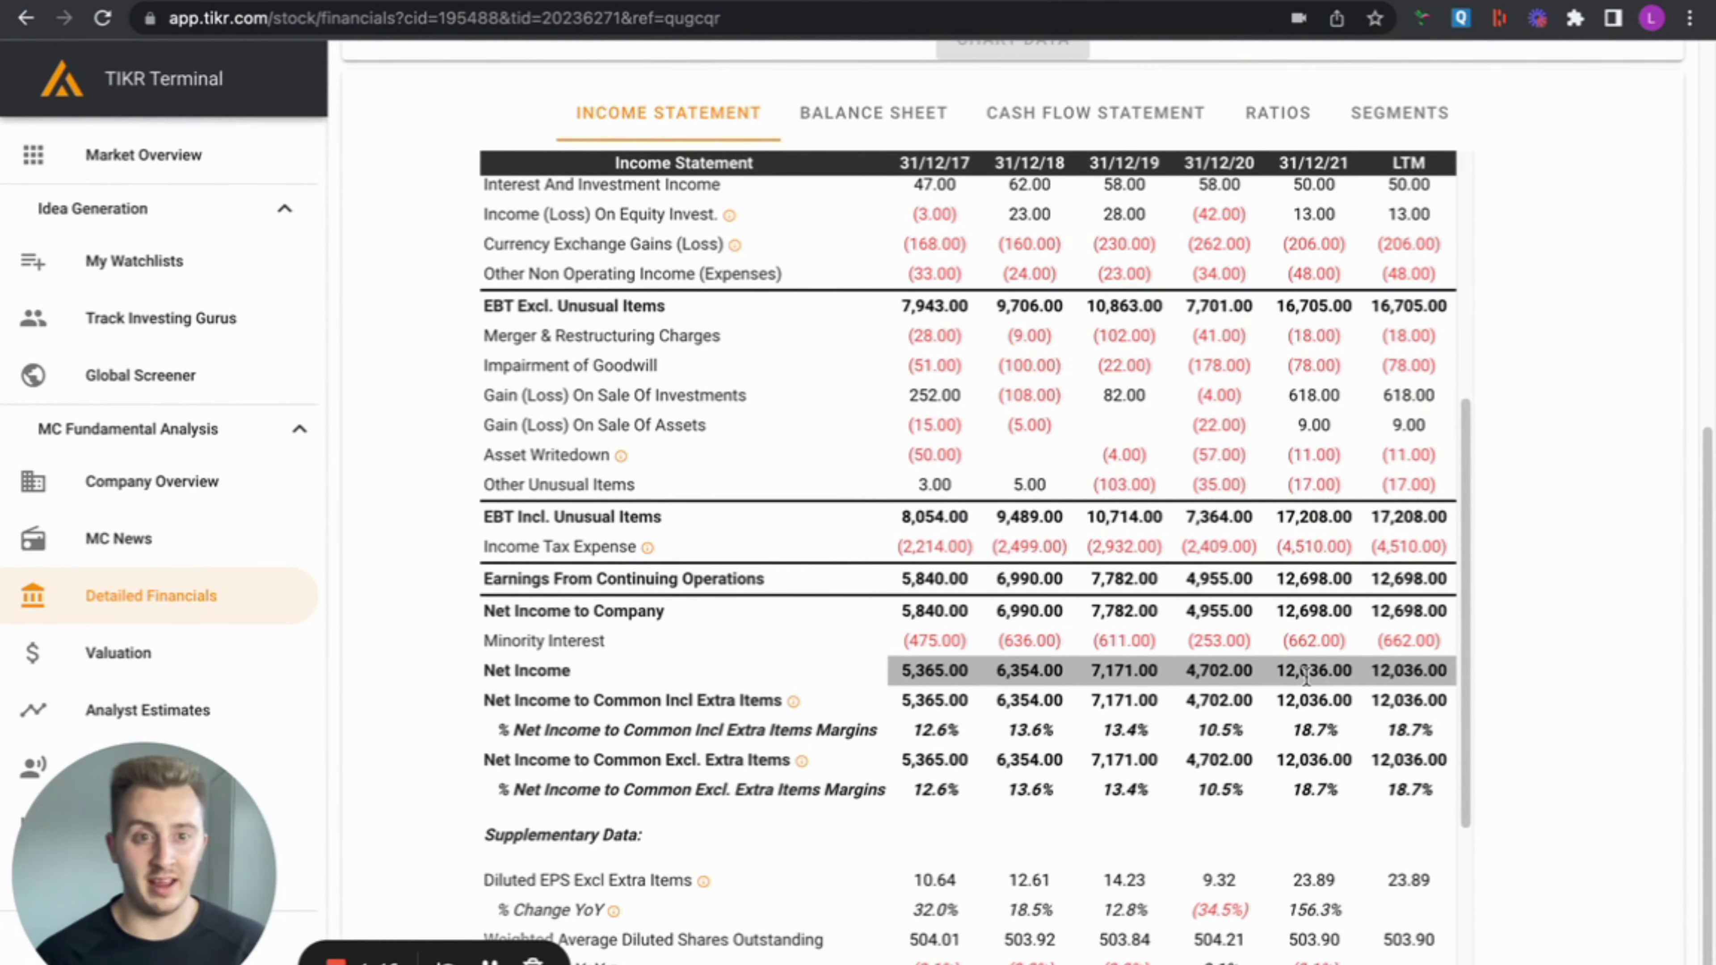
scroll(1310, 740, down, 5)
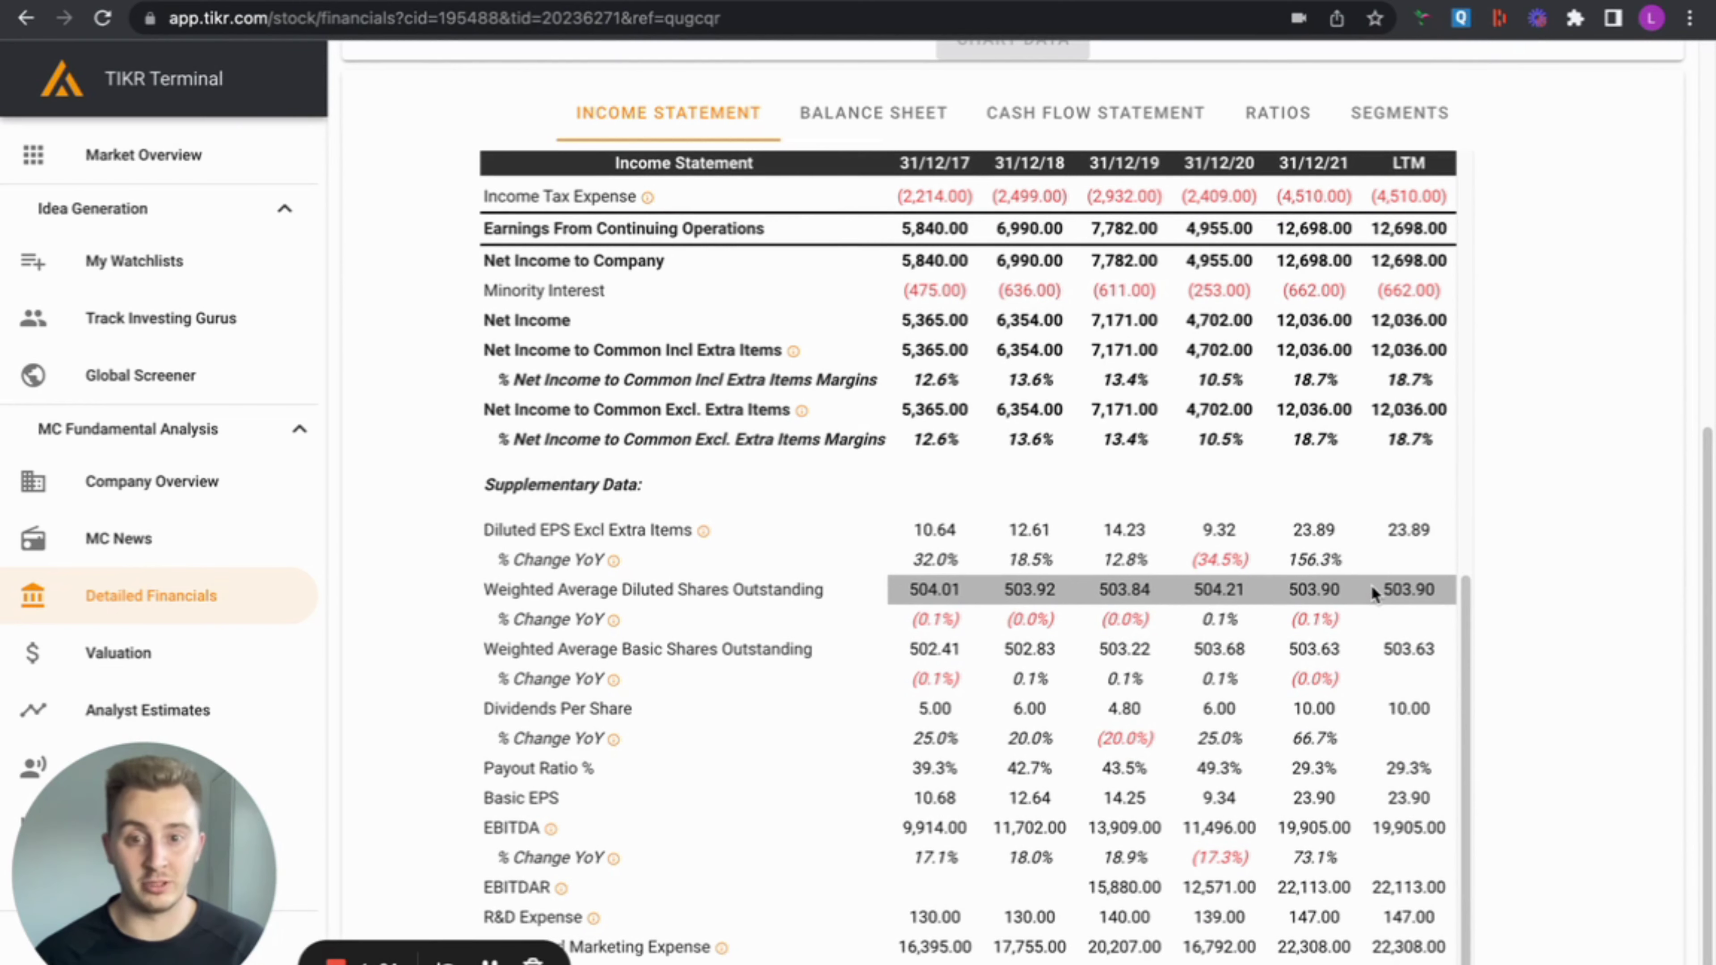
scroll(1290, 766, up, 20)
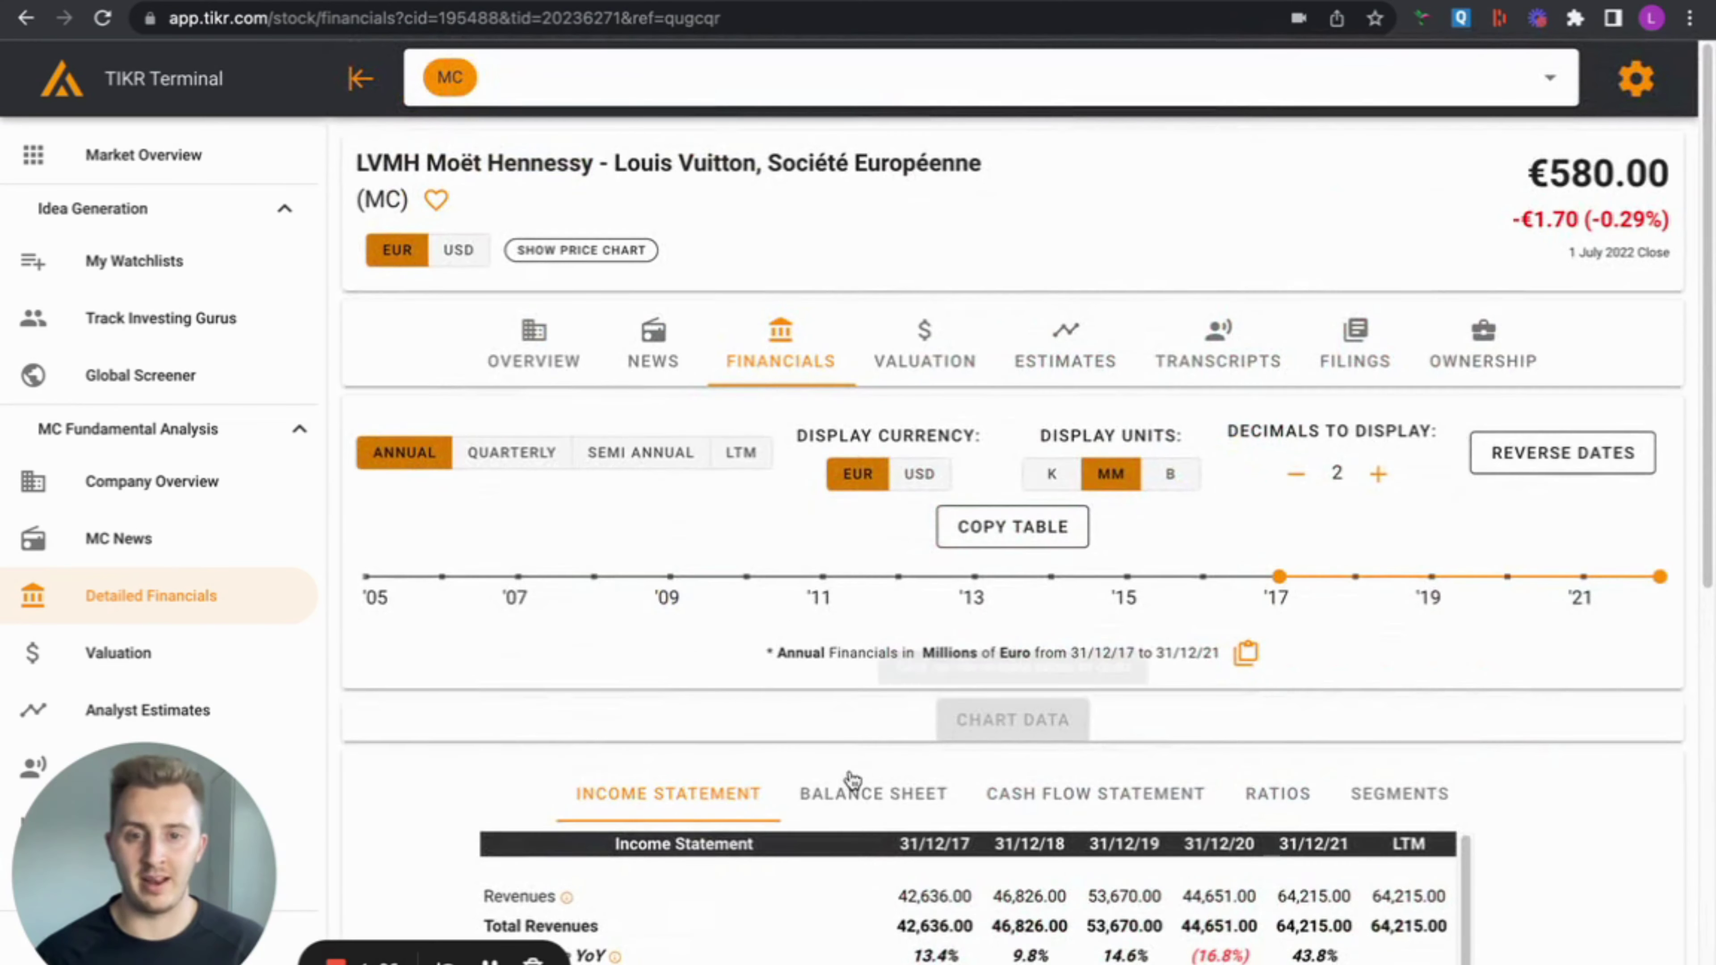
- Review LVMH's 2017–2021 balance sheet through its assets, liabilities and equity
click(853, 784)
scroll(1480, 624, down, 8)
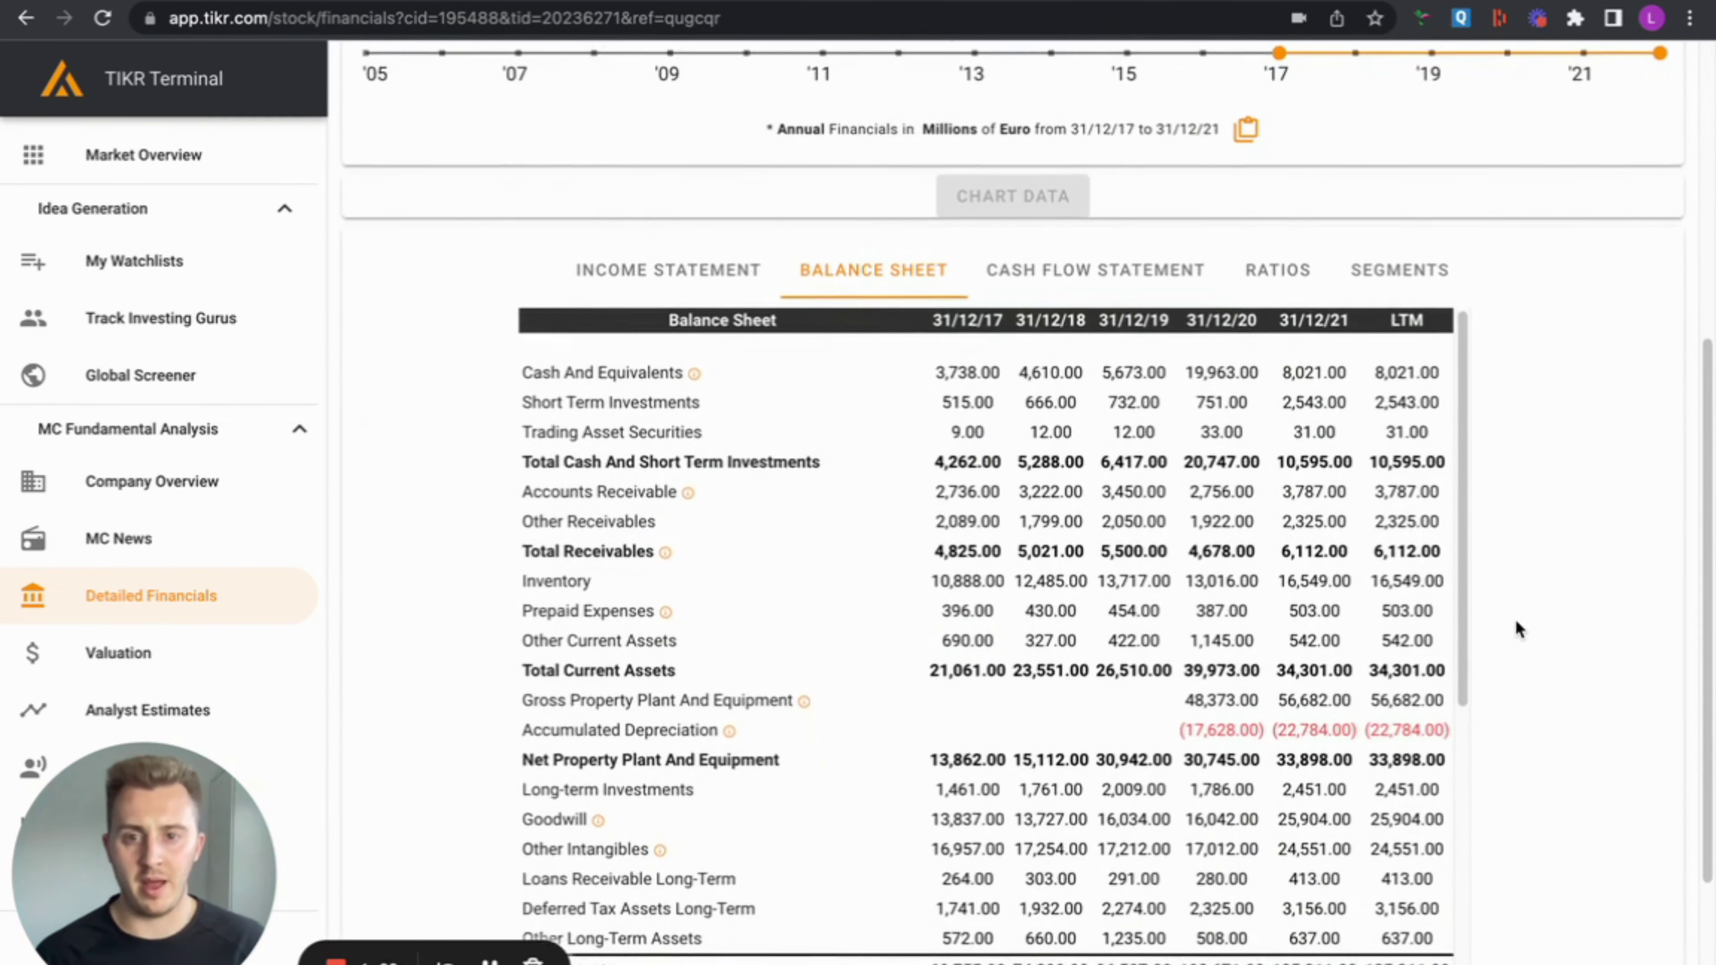
scroll(1514, 620, down, 1)
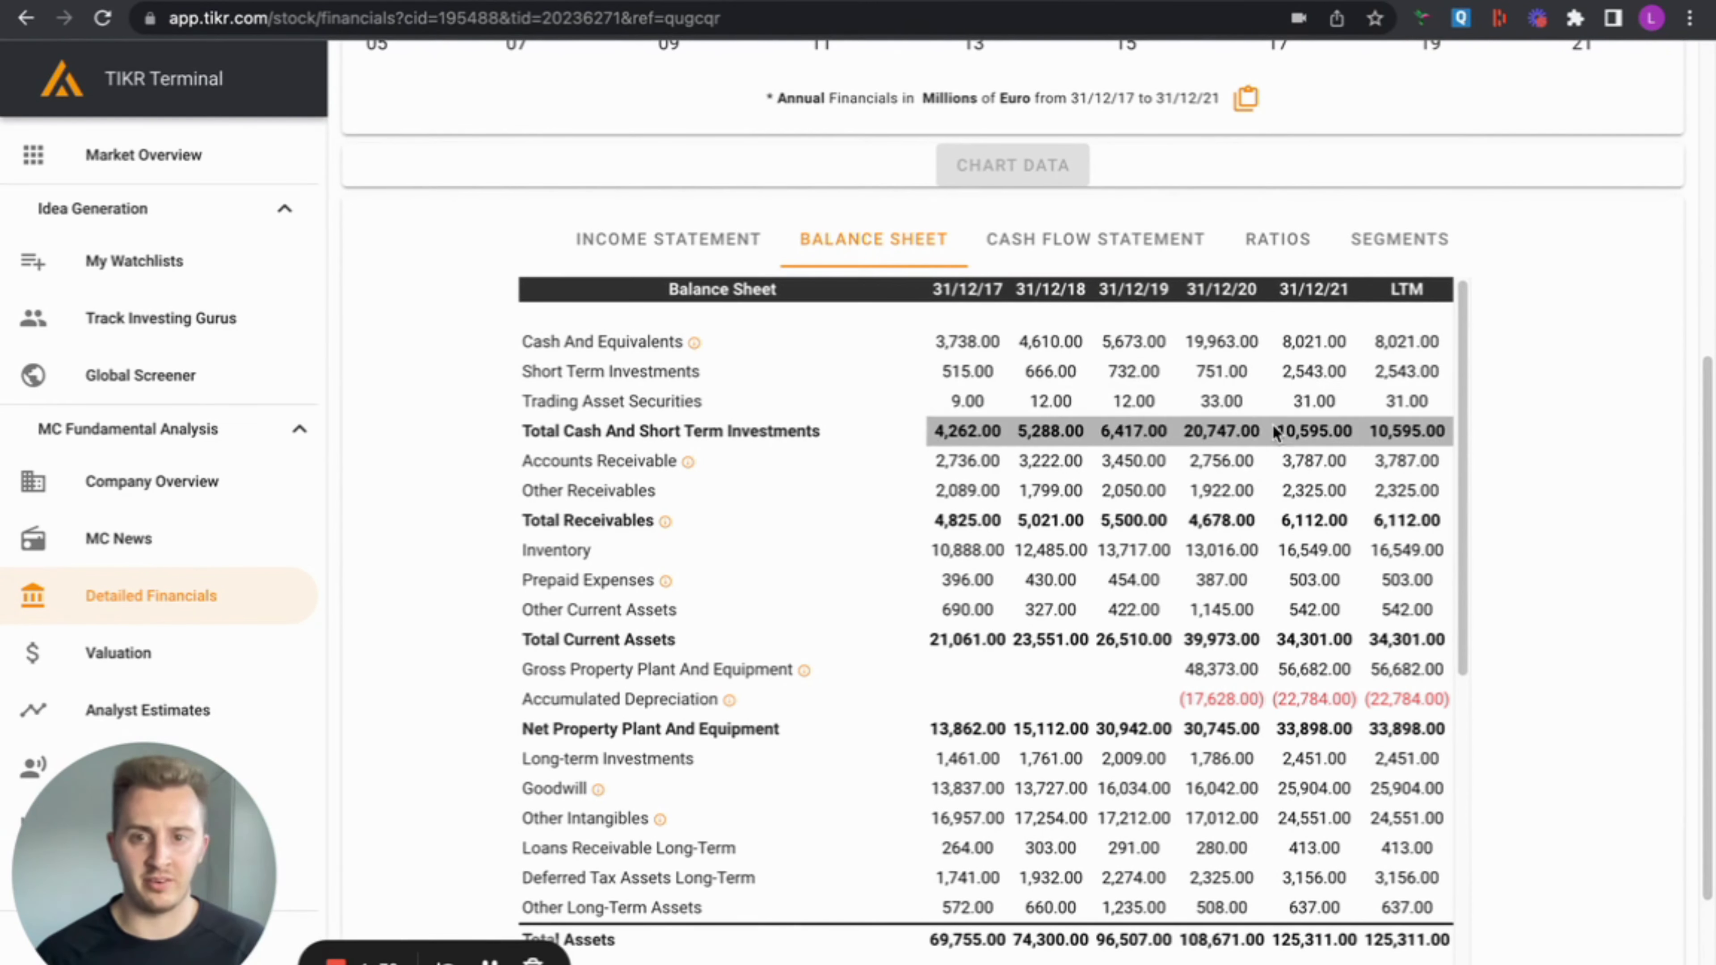
scroll(1446, 517, down, 3)
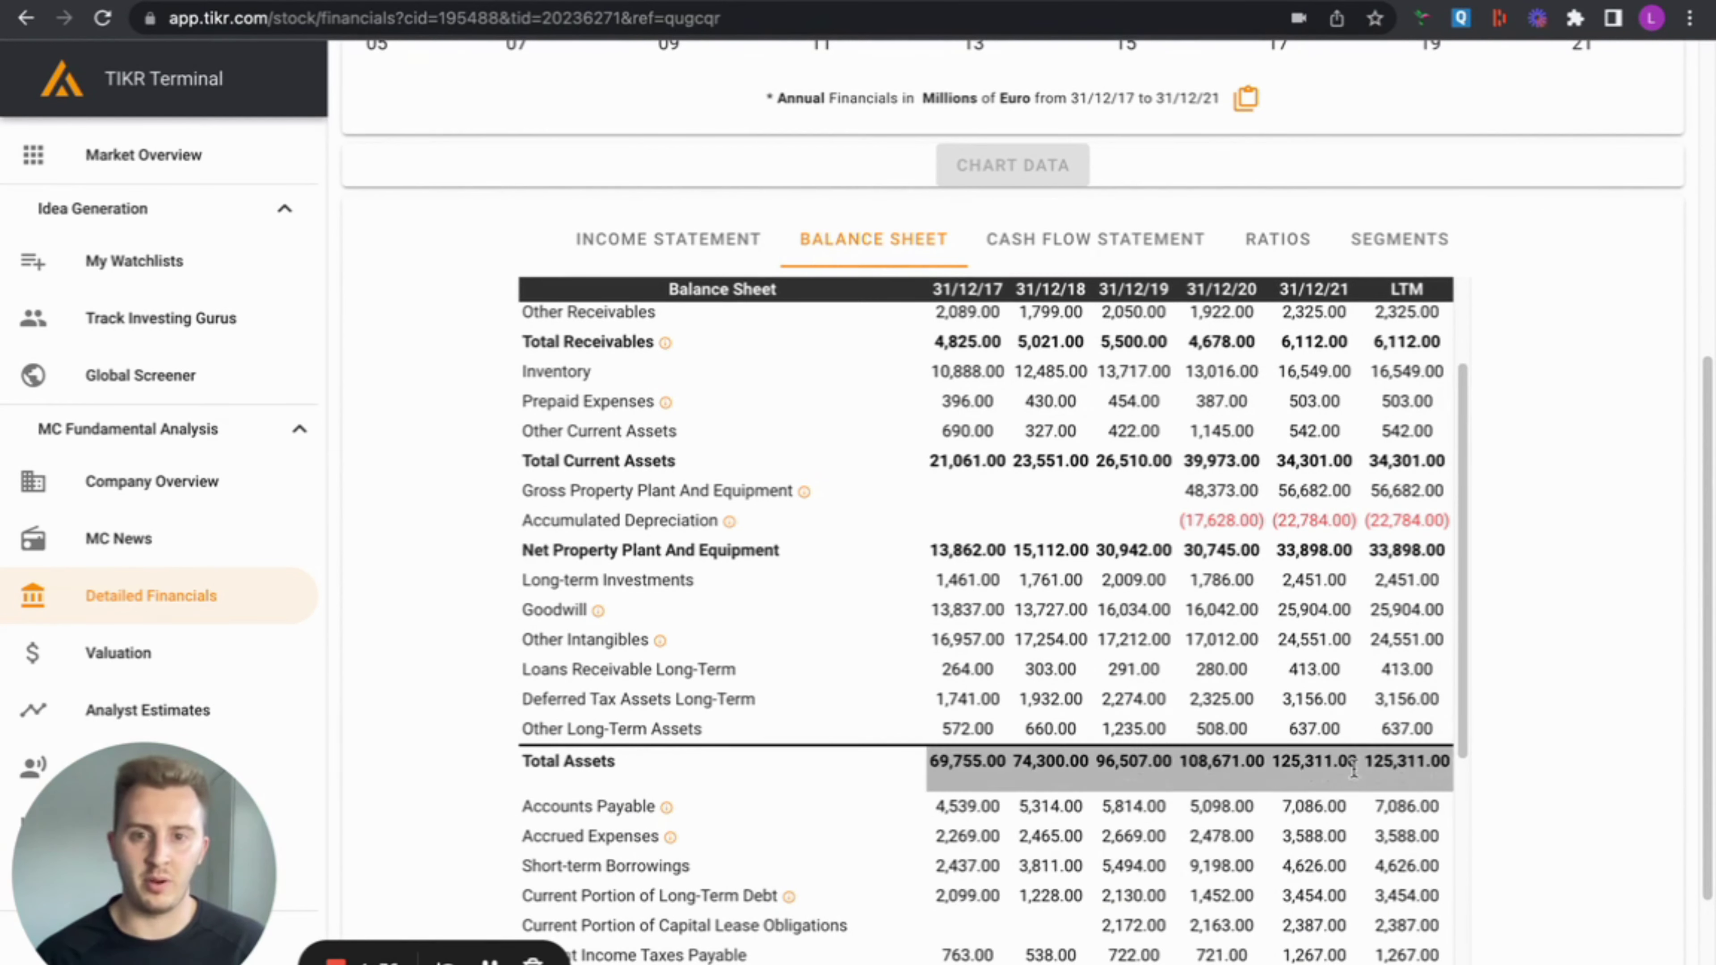
scroll(1414, 880, down, 3)
scroll(1414, 881, down, 3)
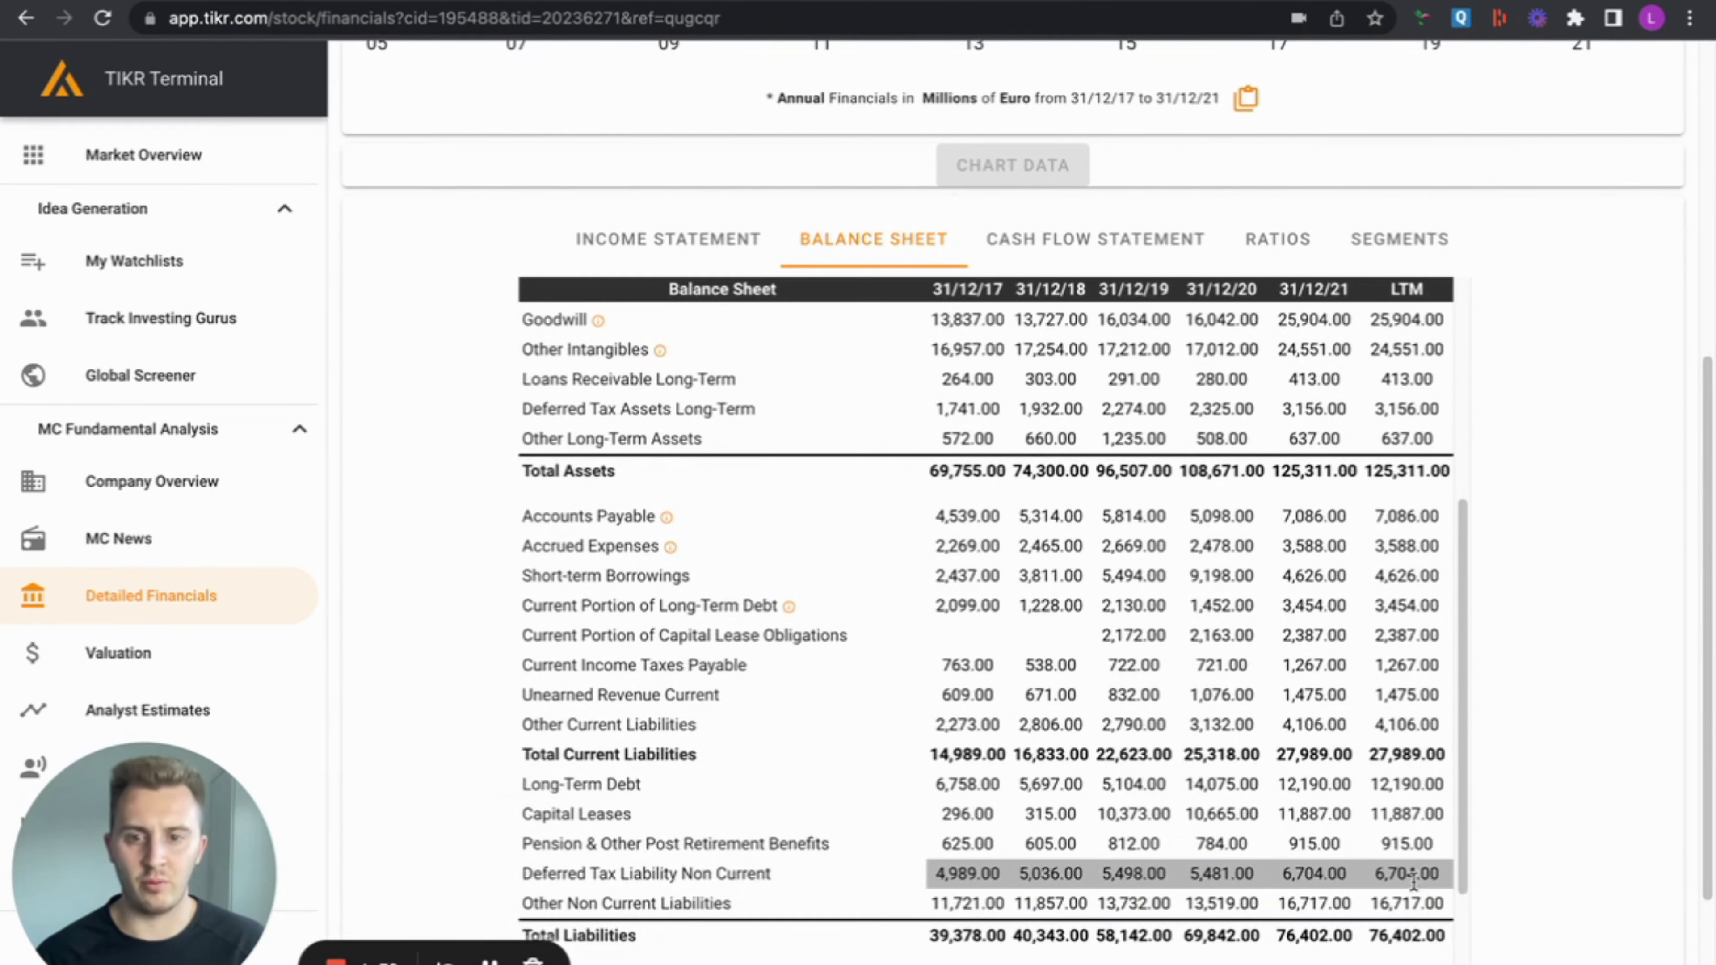
scroll(1414, 879, down, 1)
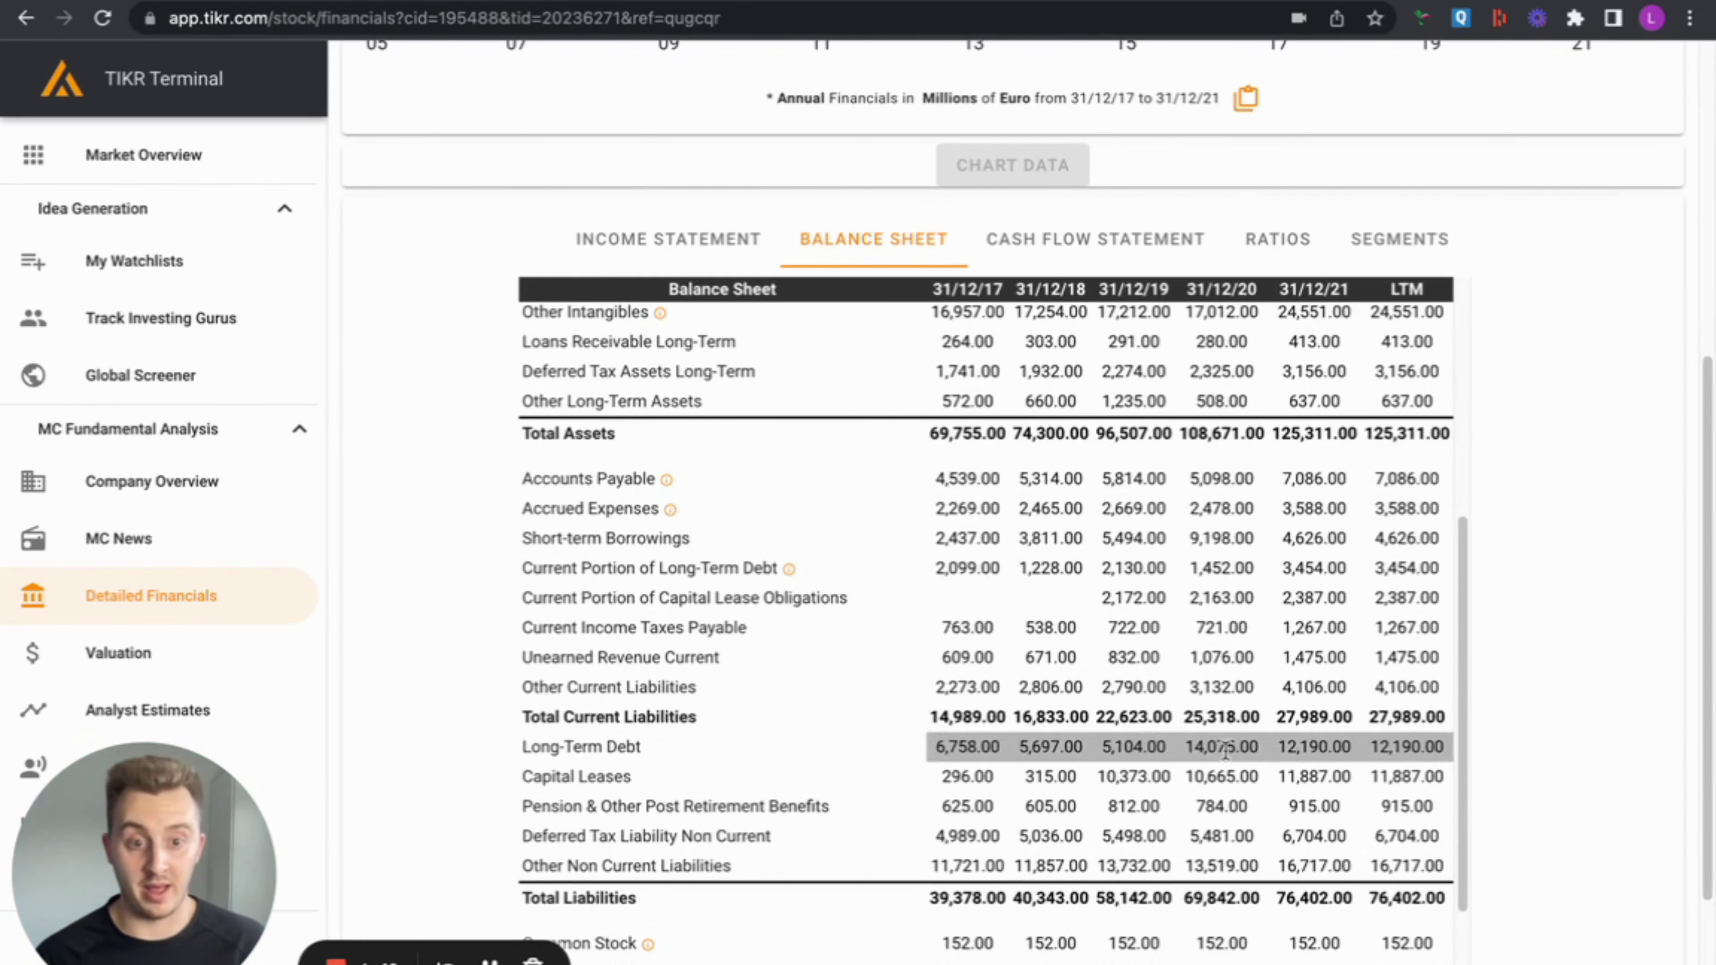
scroll(939, 805, up, 1)
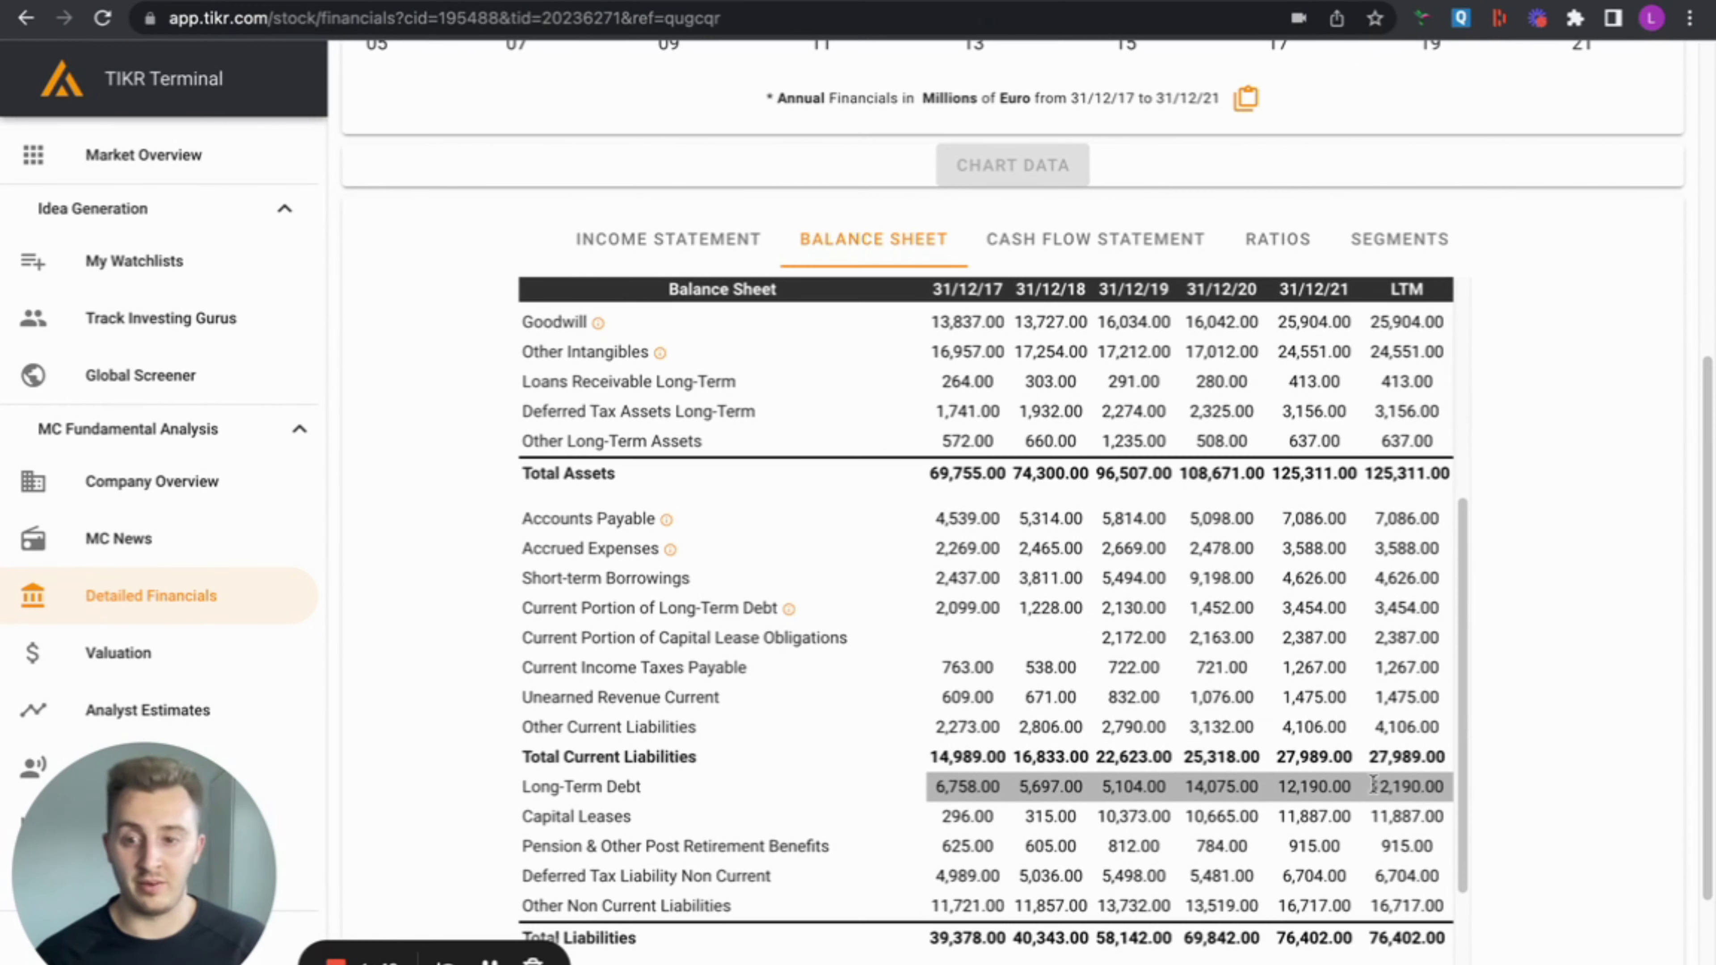
scroll(1372, 778, down, 2)
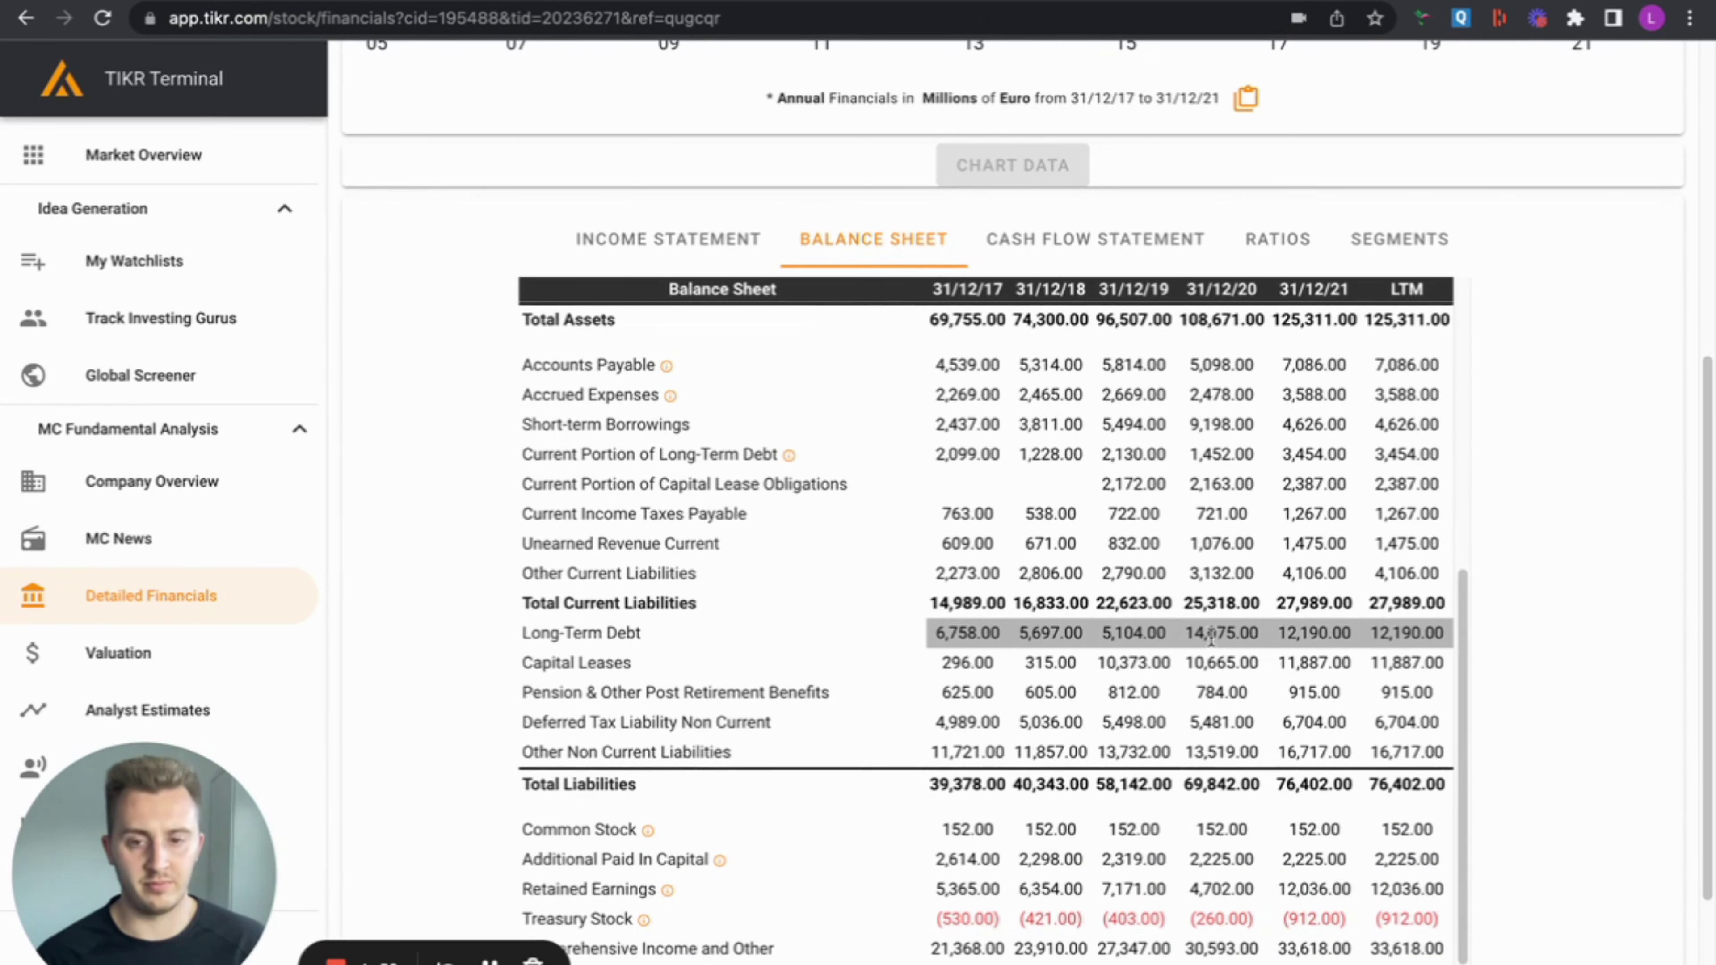
scroll(1228, 637, down, 2)
scroll(1228, 638, down, 1)
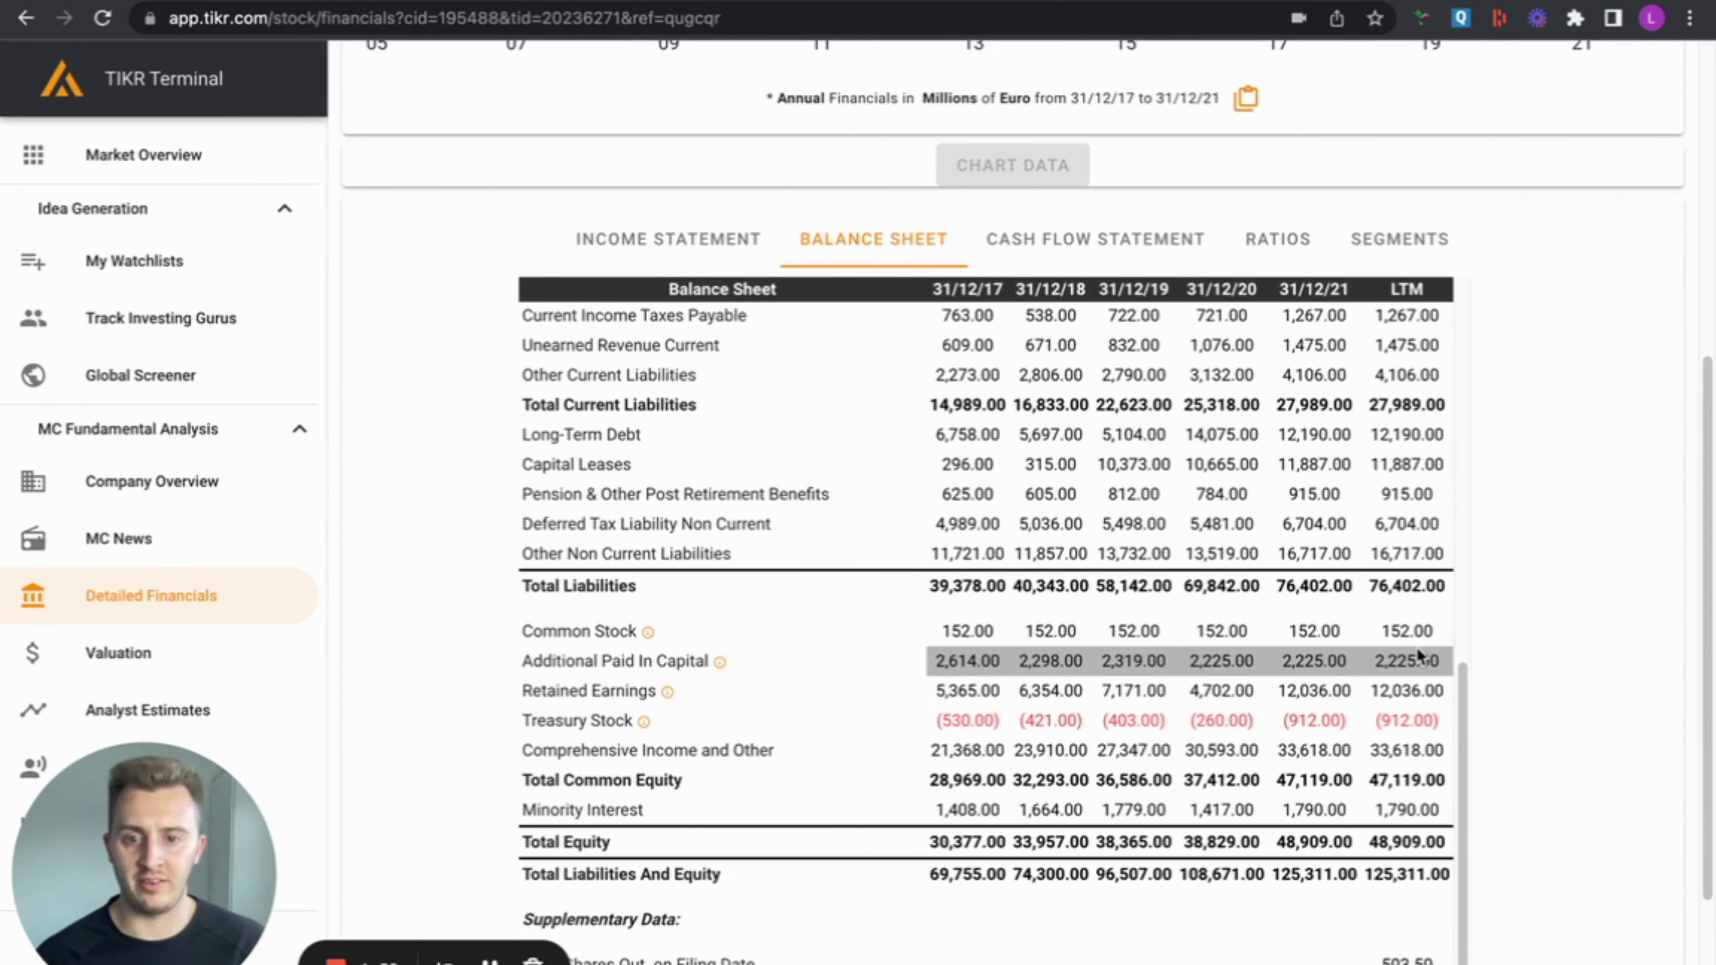
scroll(1307, 682, down, 2)
click(1100, 238)
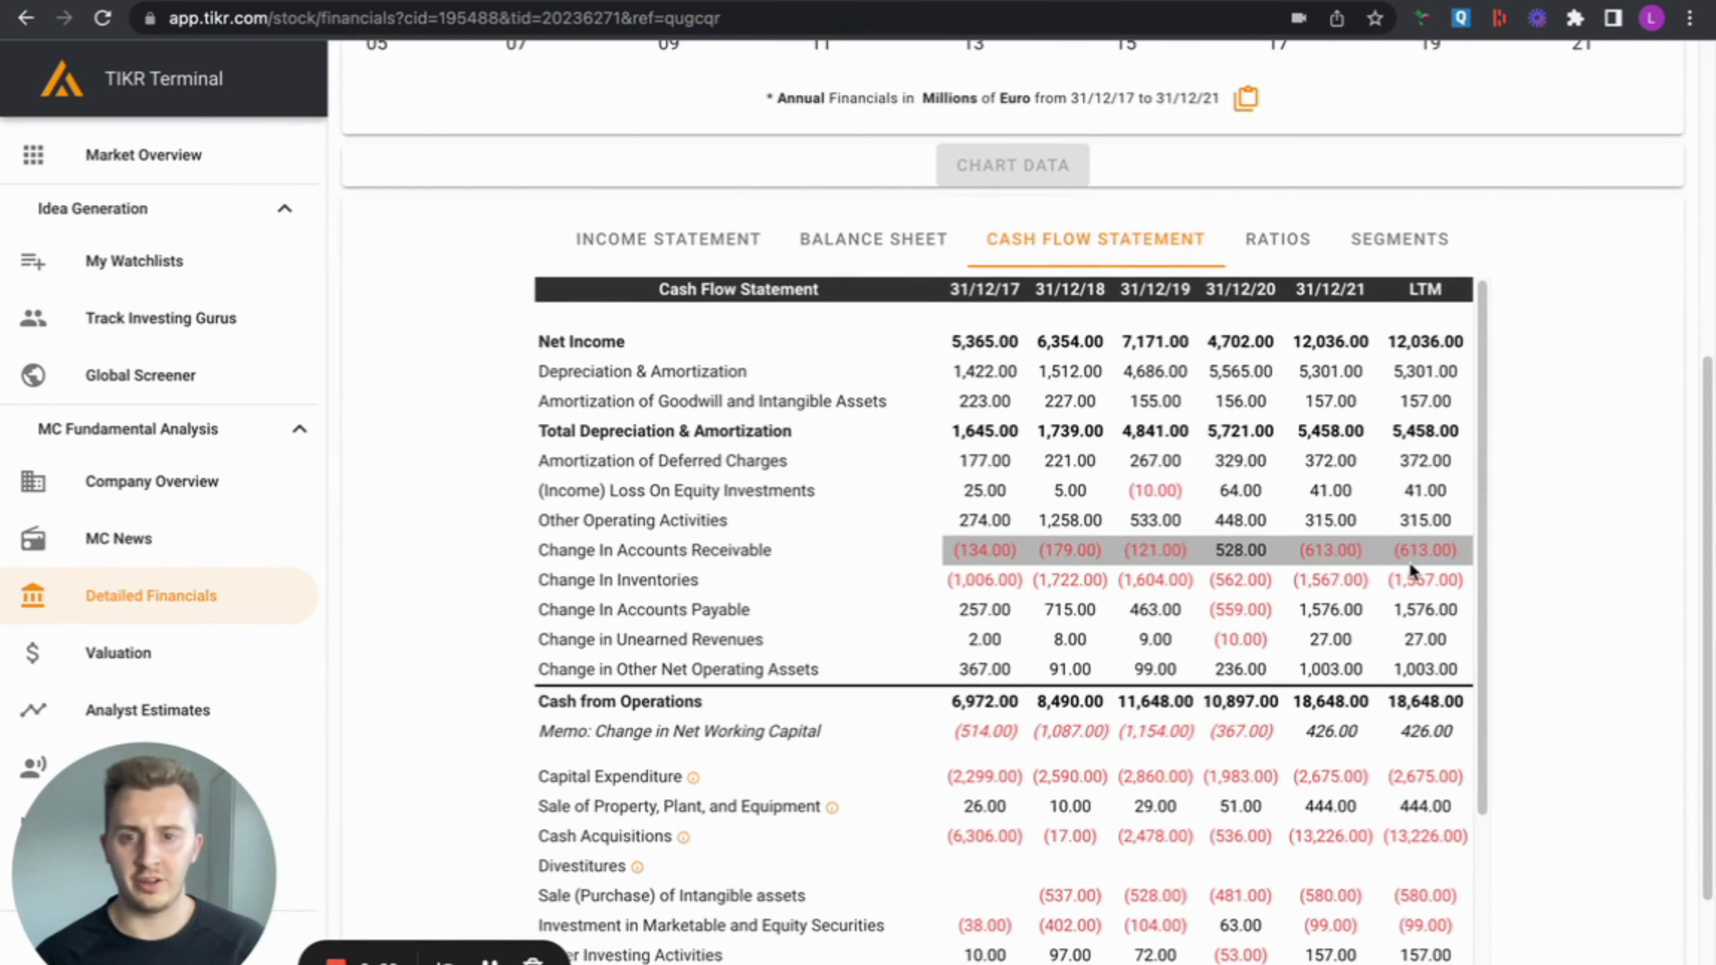
scroll(1410, 561, down, 5)
scroll(1354, 527, up, 2)
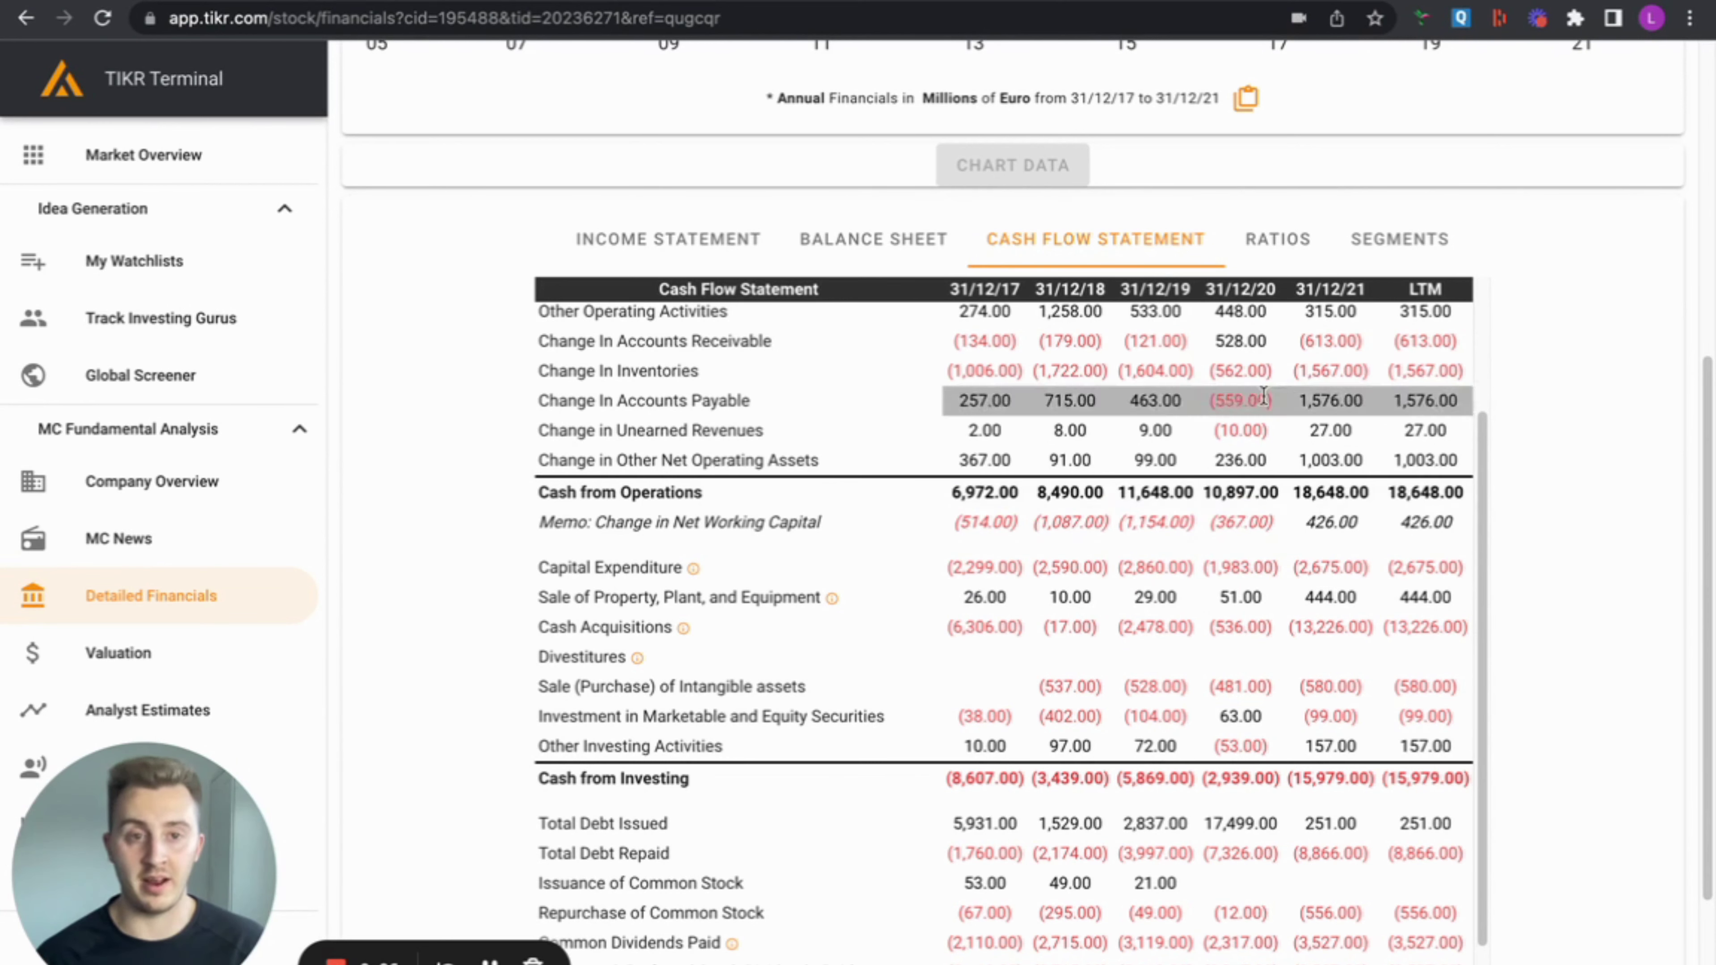
scroll(1397, 574, down, 3)
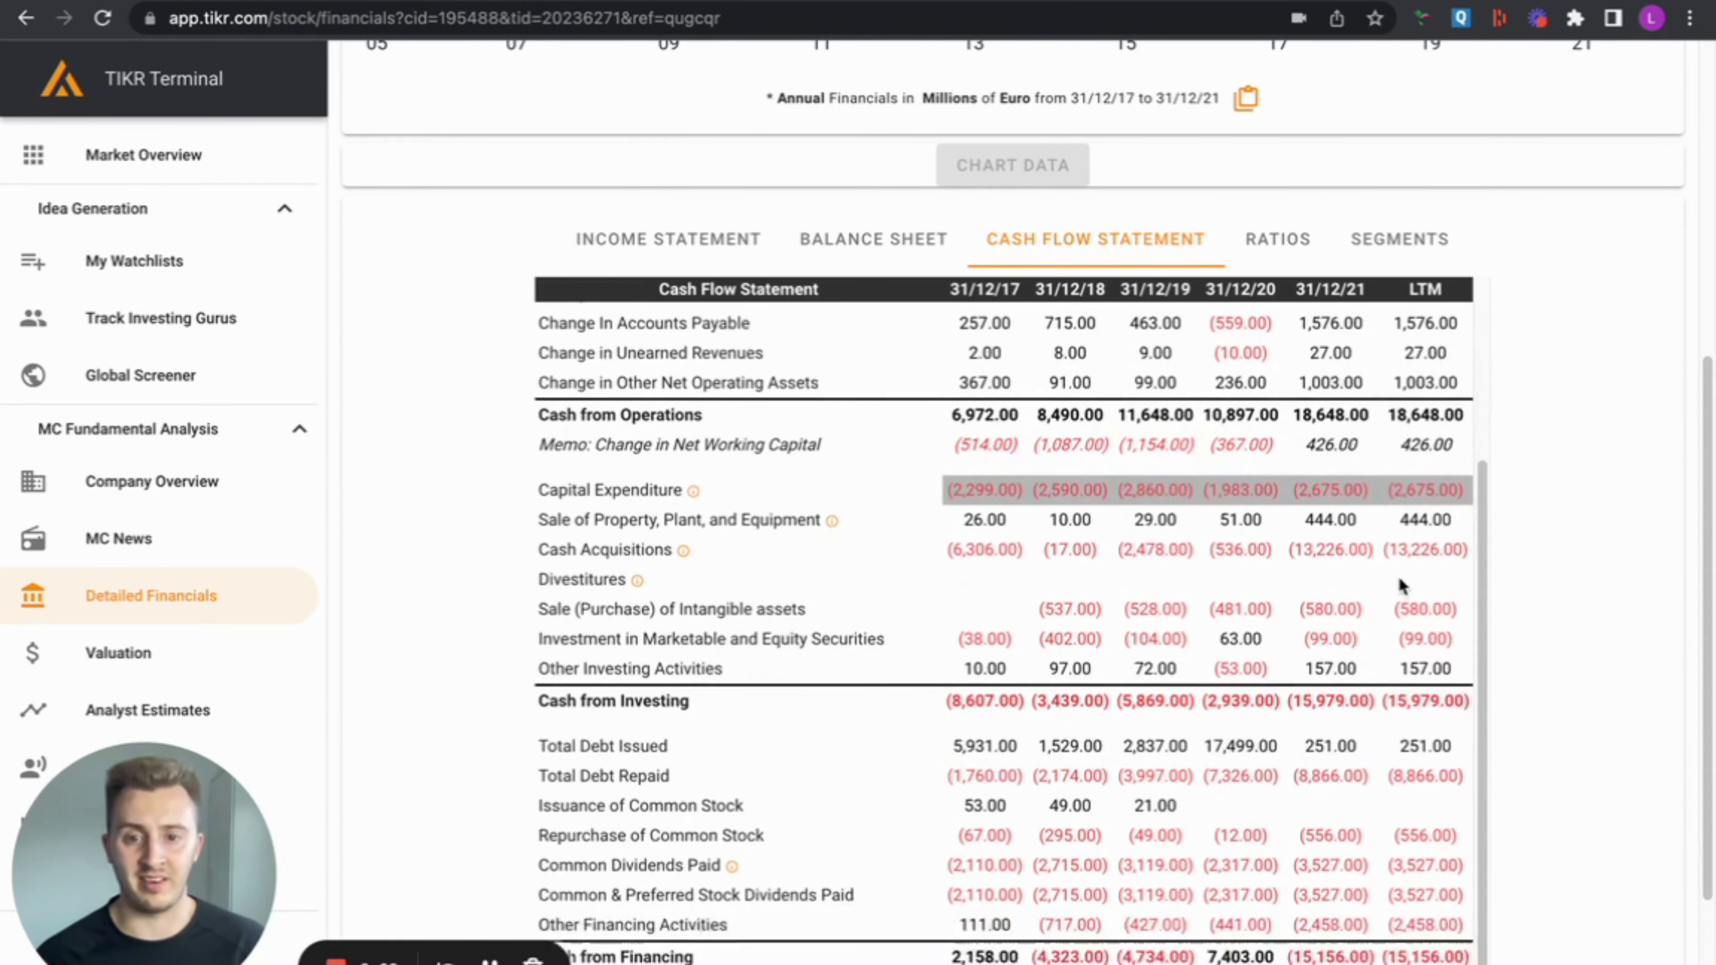
scroll(1443, 583, down, 1)
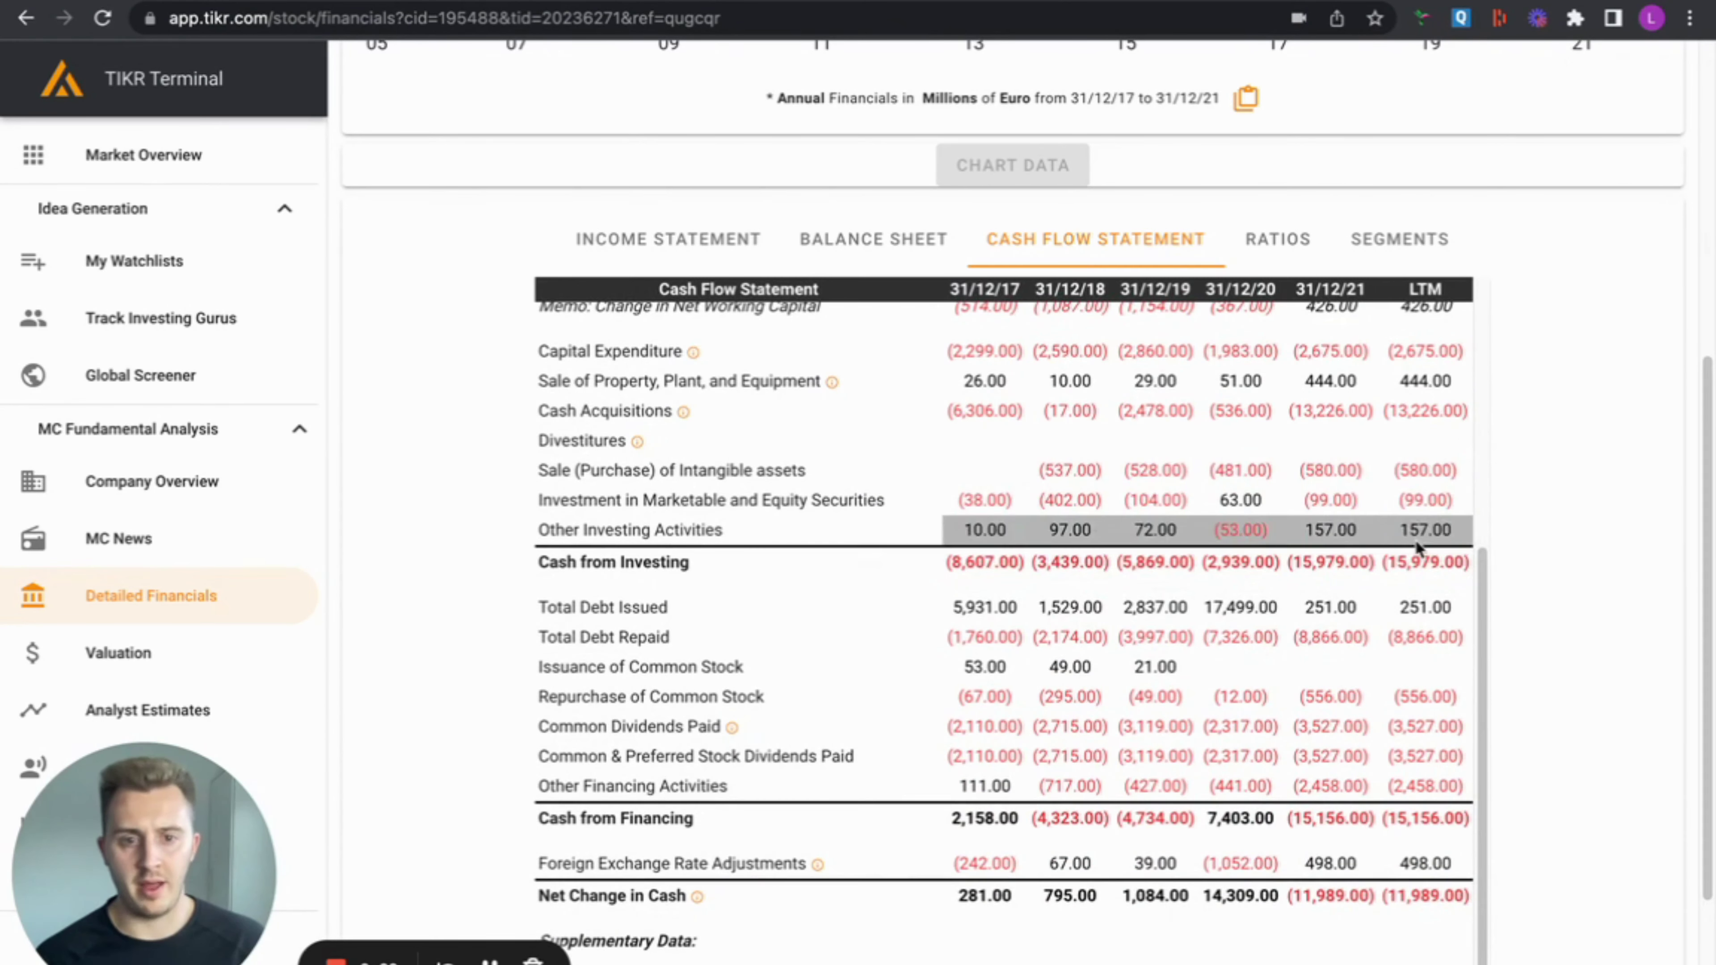
scroll(977, 669, down, 2)
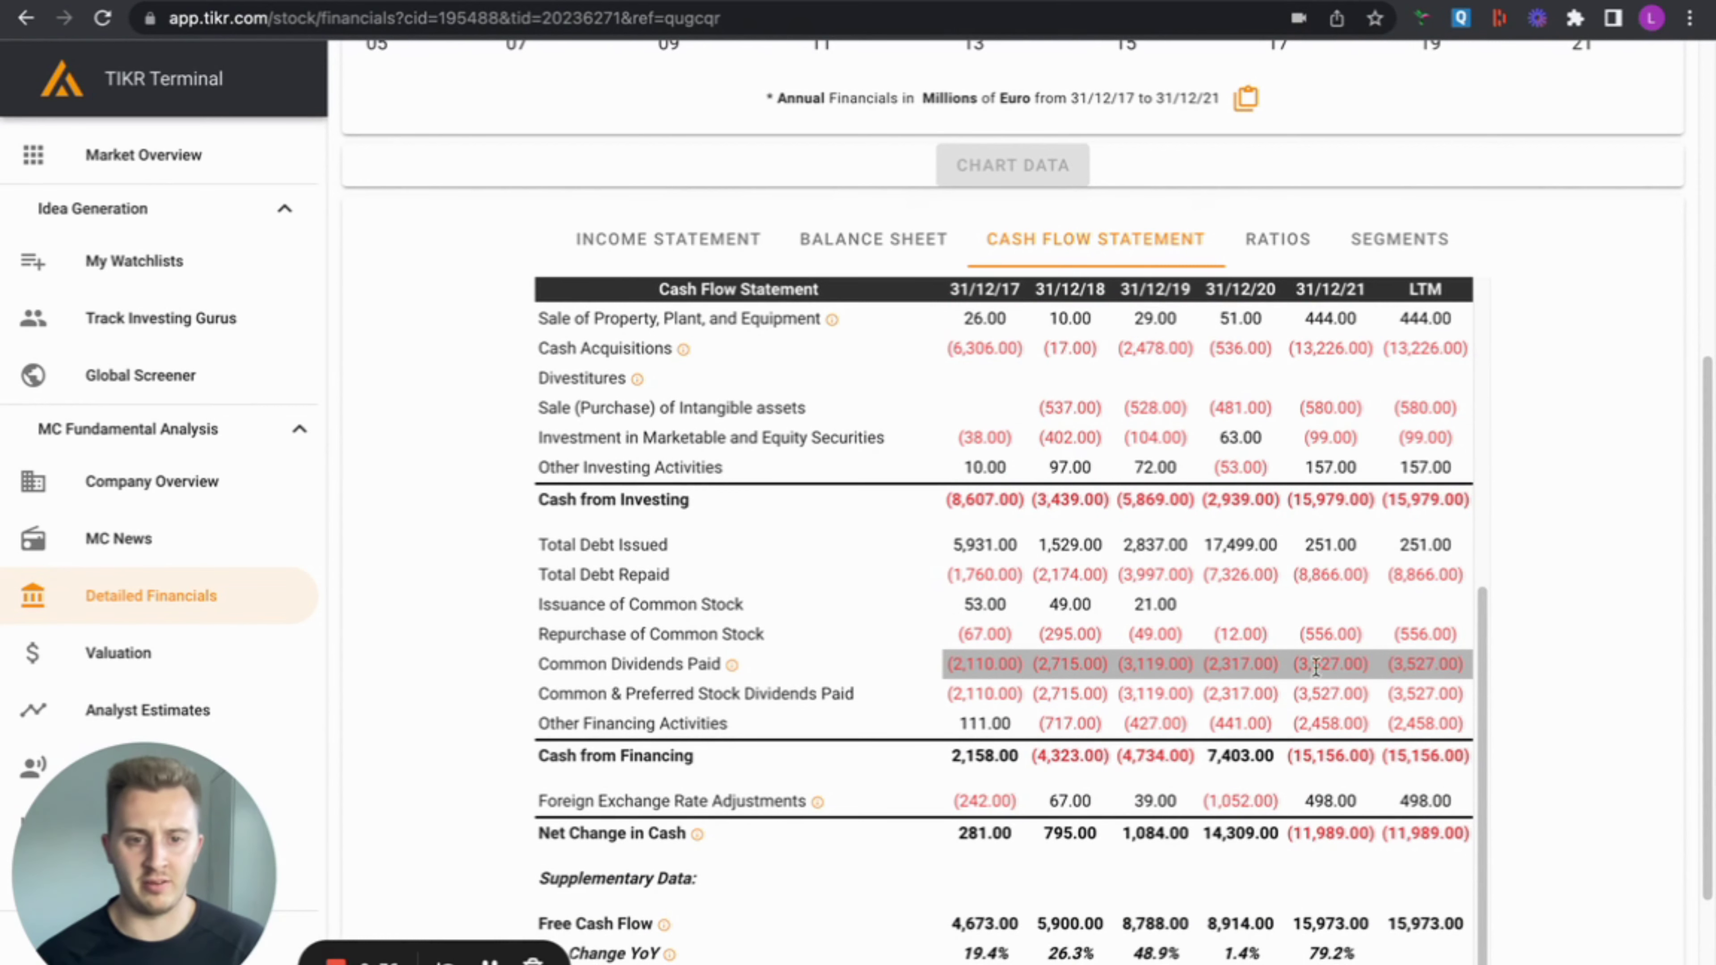
scroll(1372, 669, down, 5)
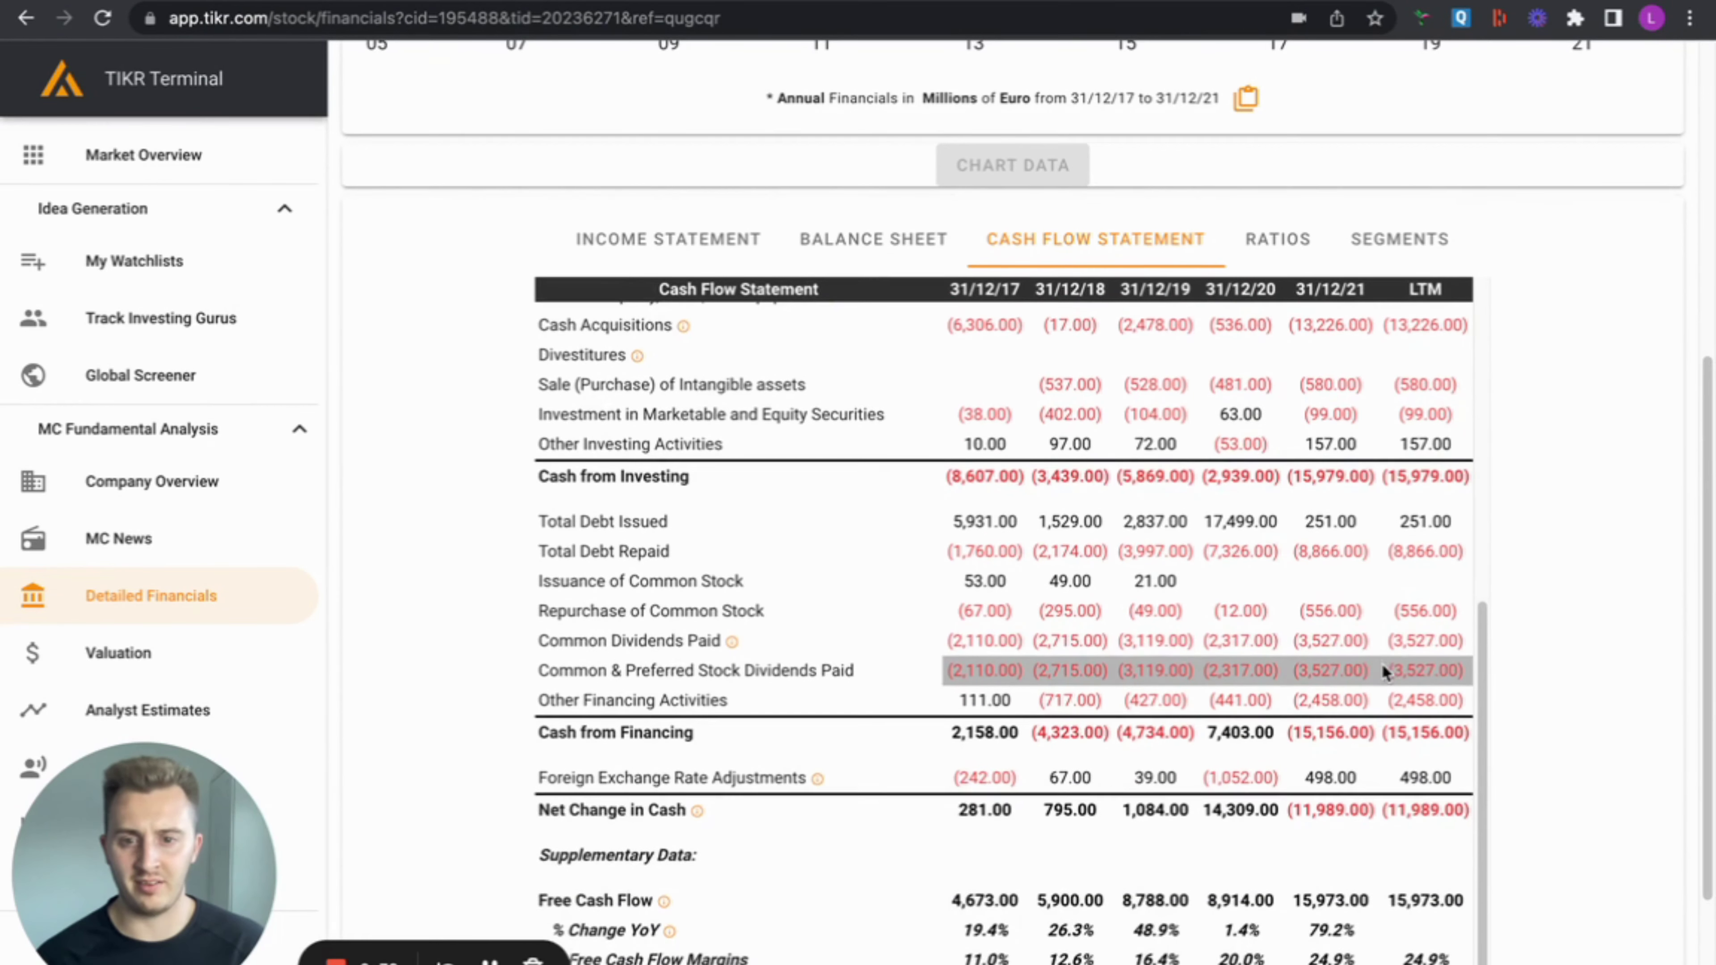
scroll(1385, 673, up, 10)
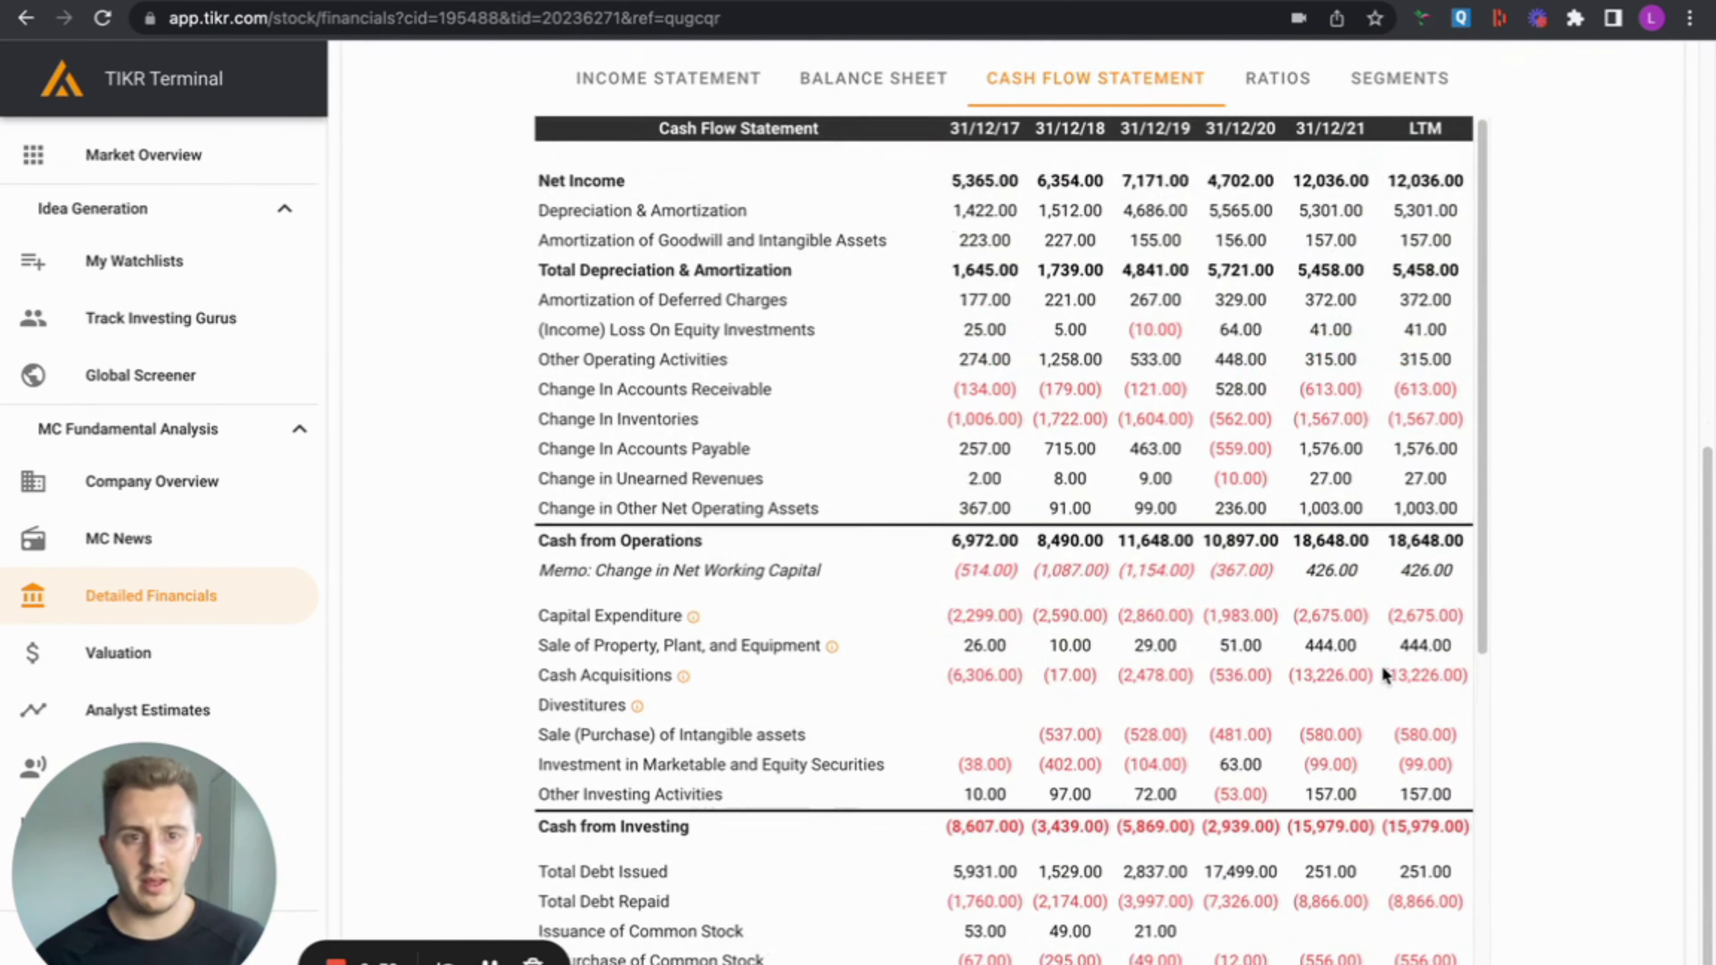
click(1293, 77)
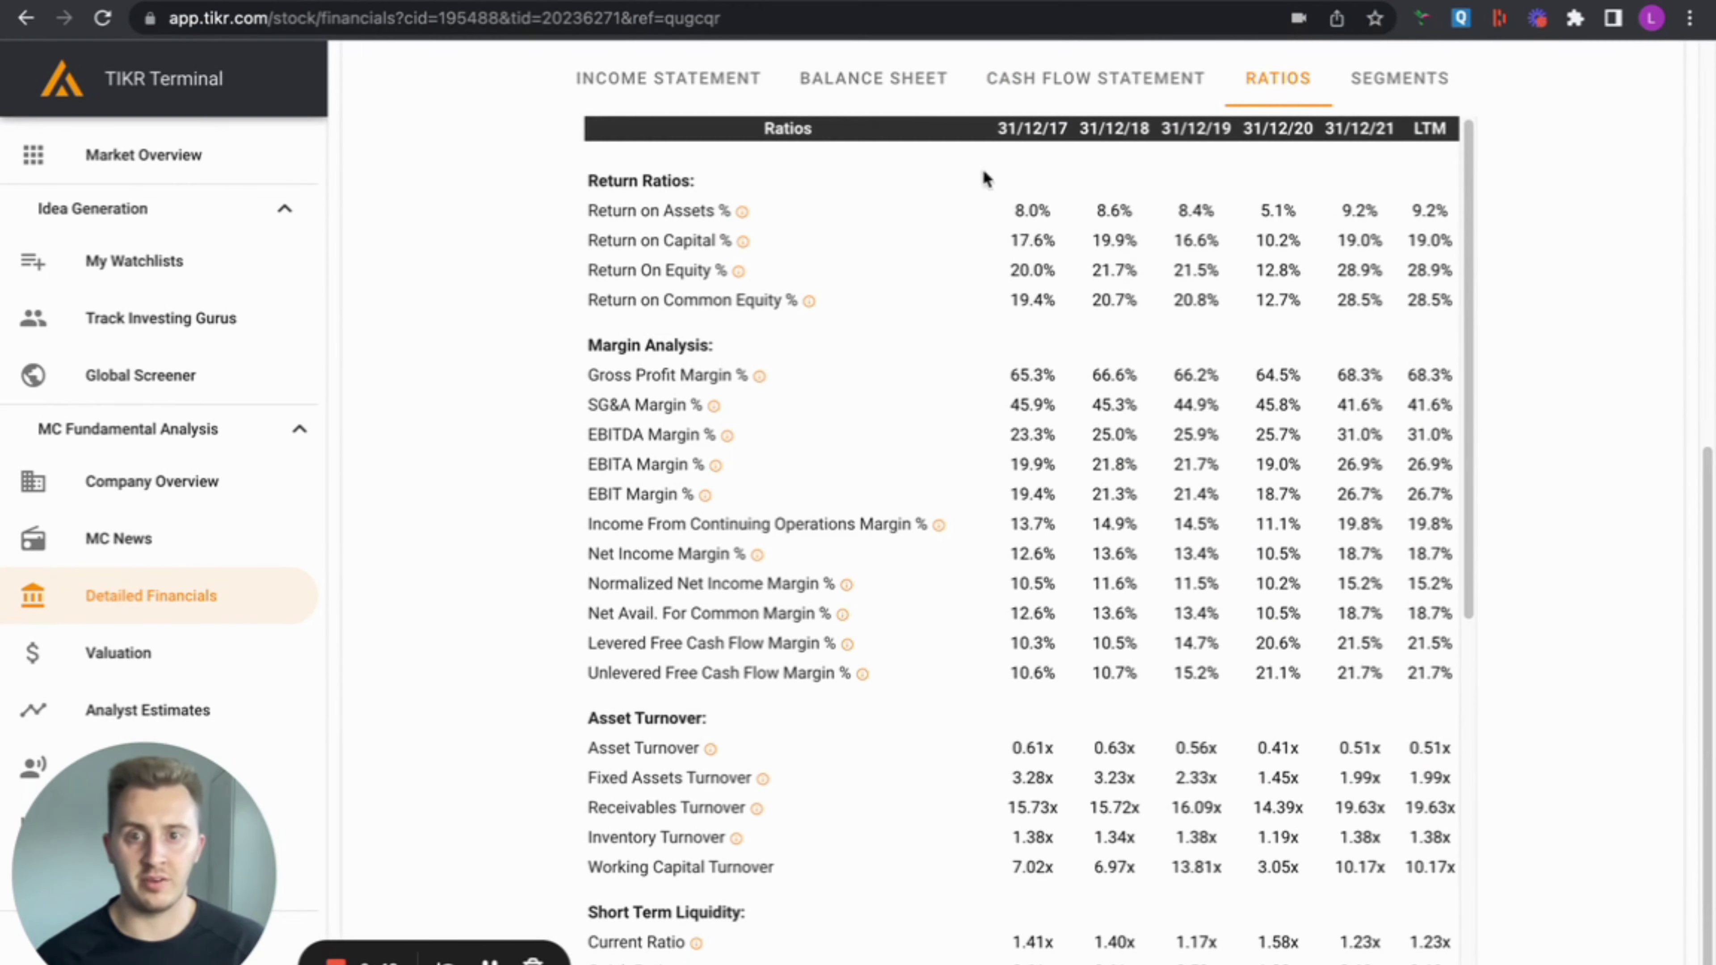
scroll(1329, 394, down, 1)
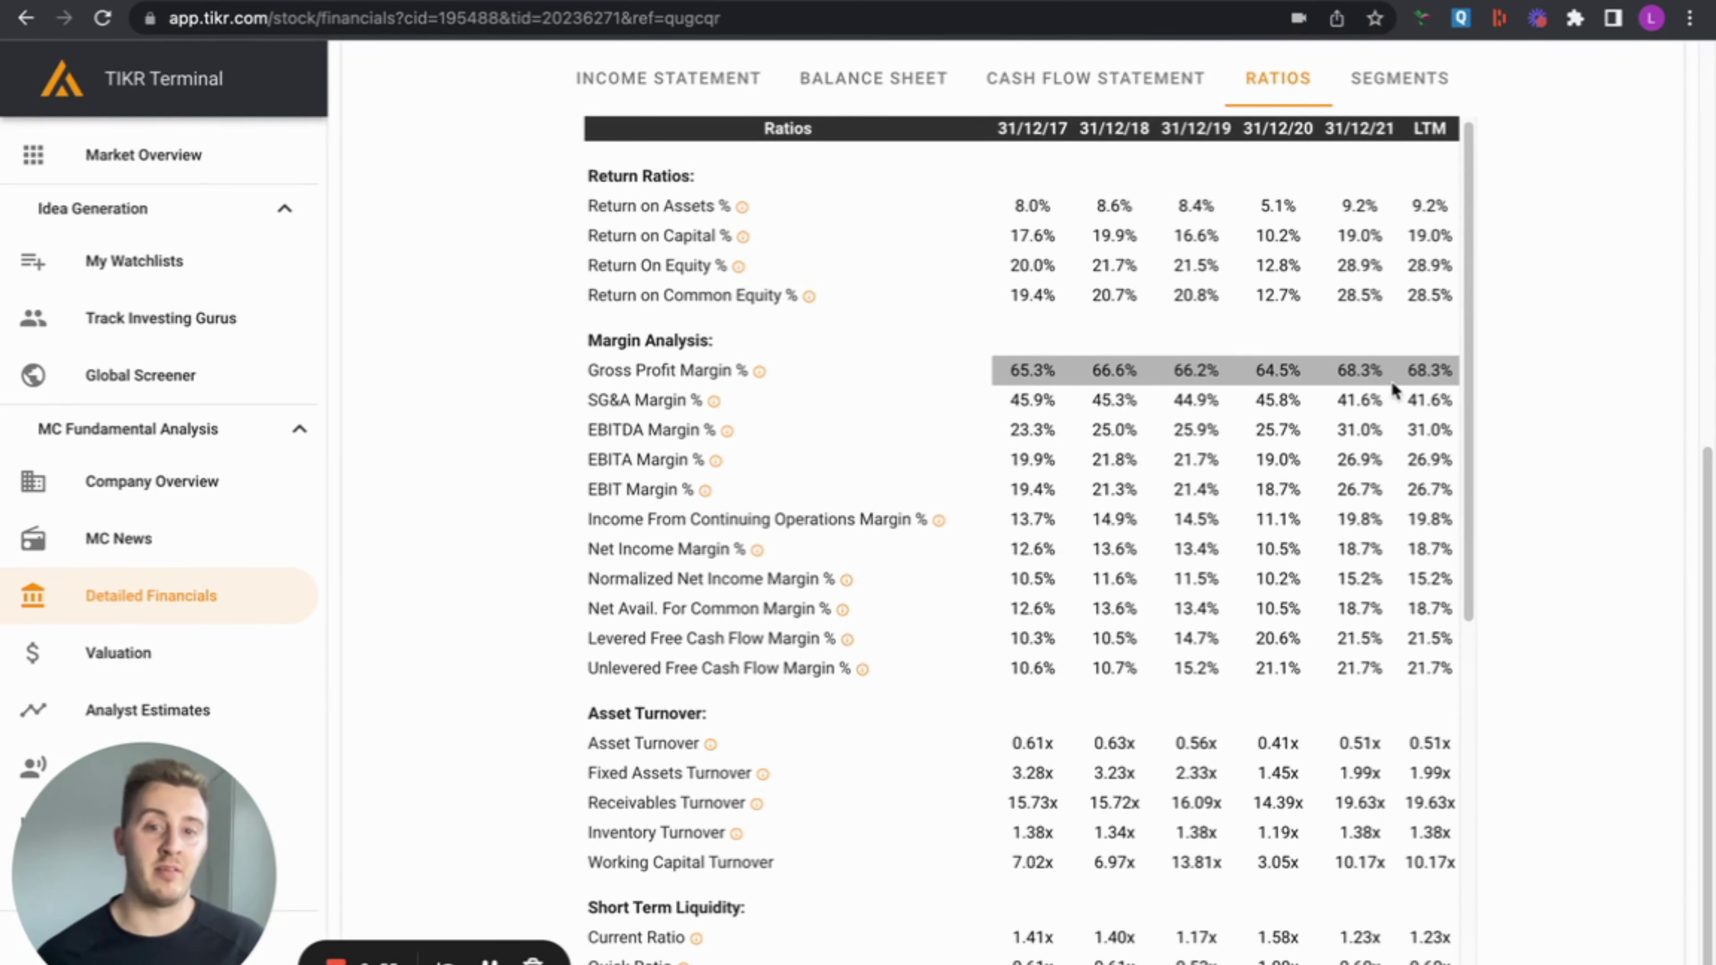
scroll(1206, 570, down, 5)
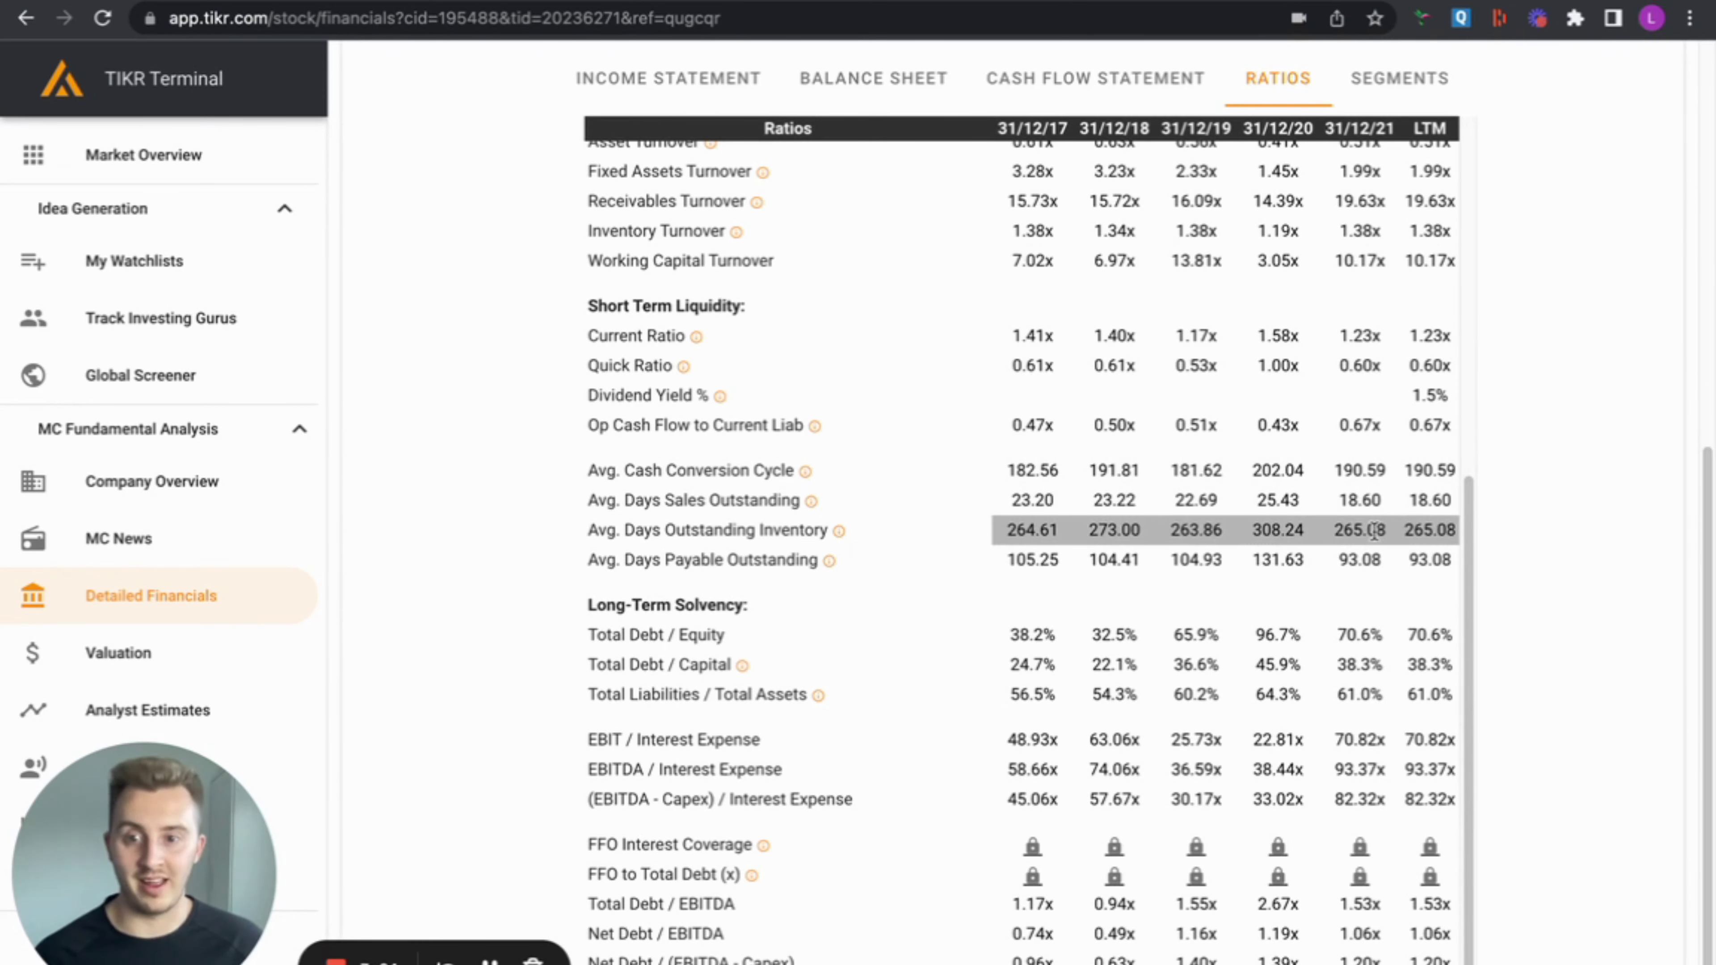
scroll(1374, 532, down, 1)
scroll(1375, 536, down, 1)
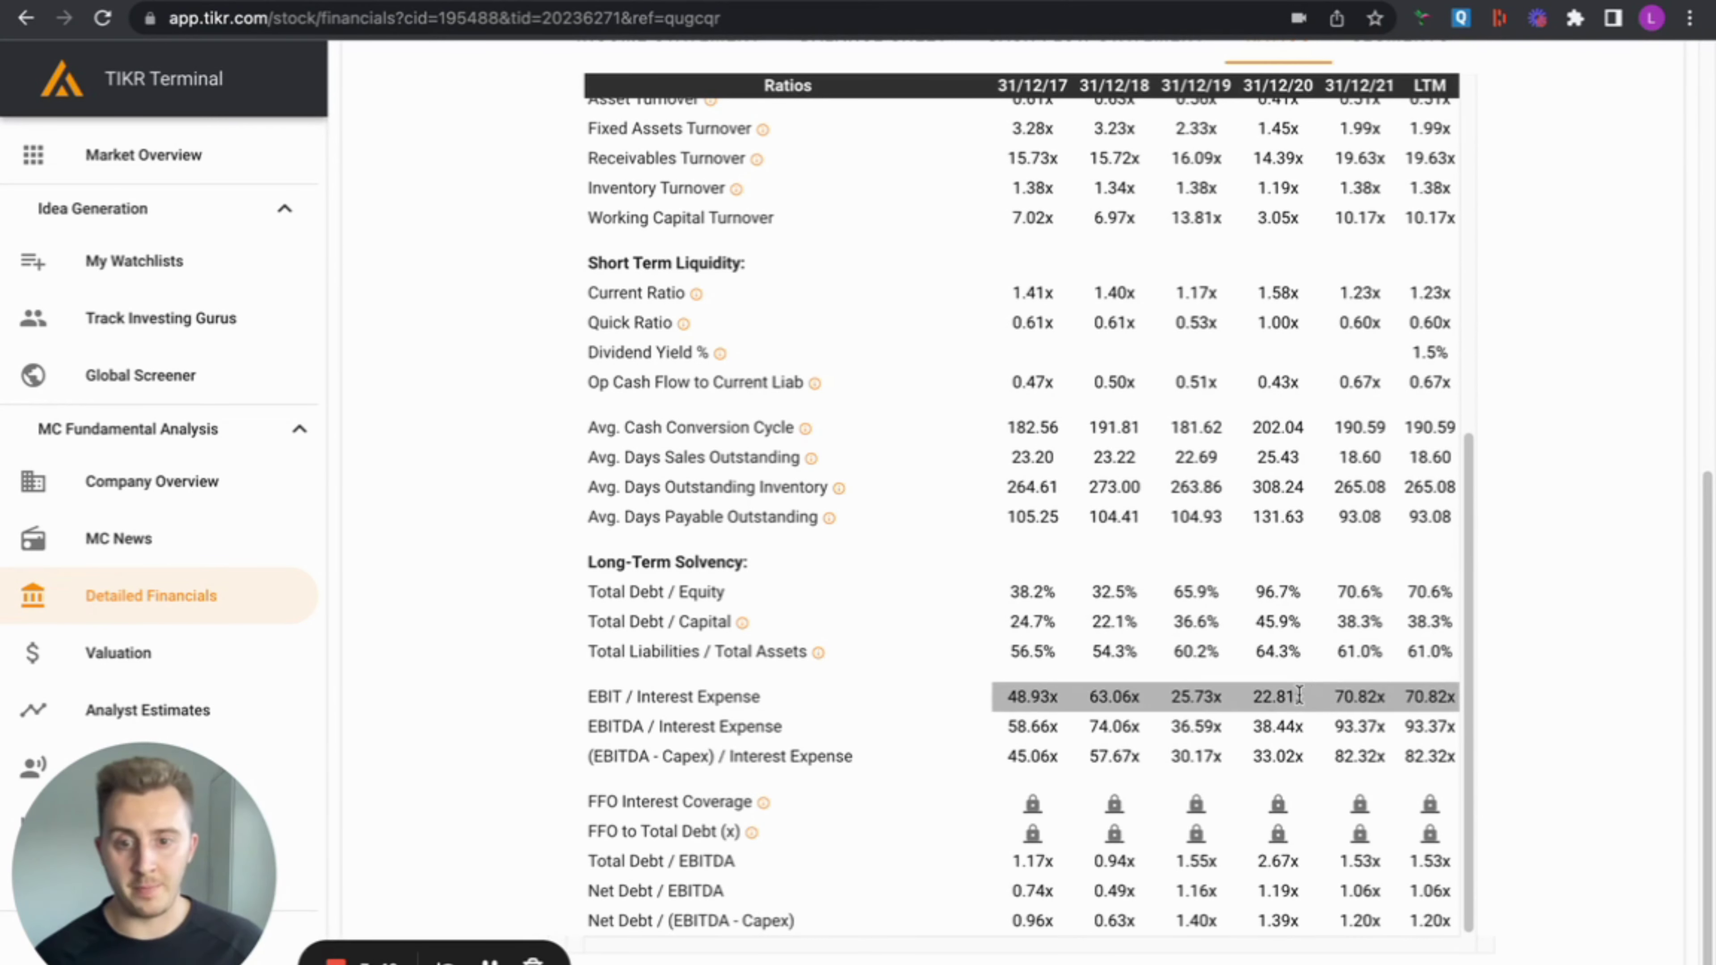
scroll(1318, 683, up, 5)
scroll(1514, 632, up, 5)
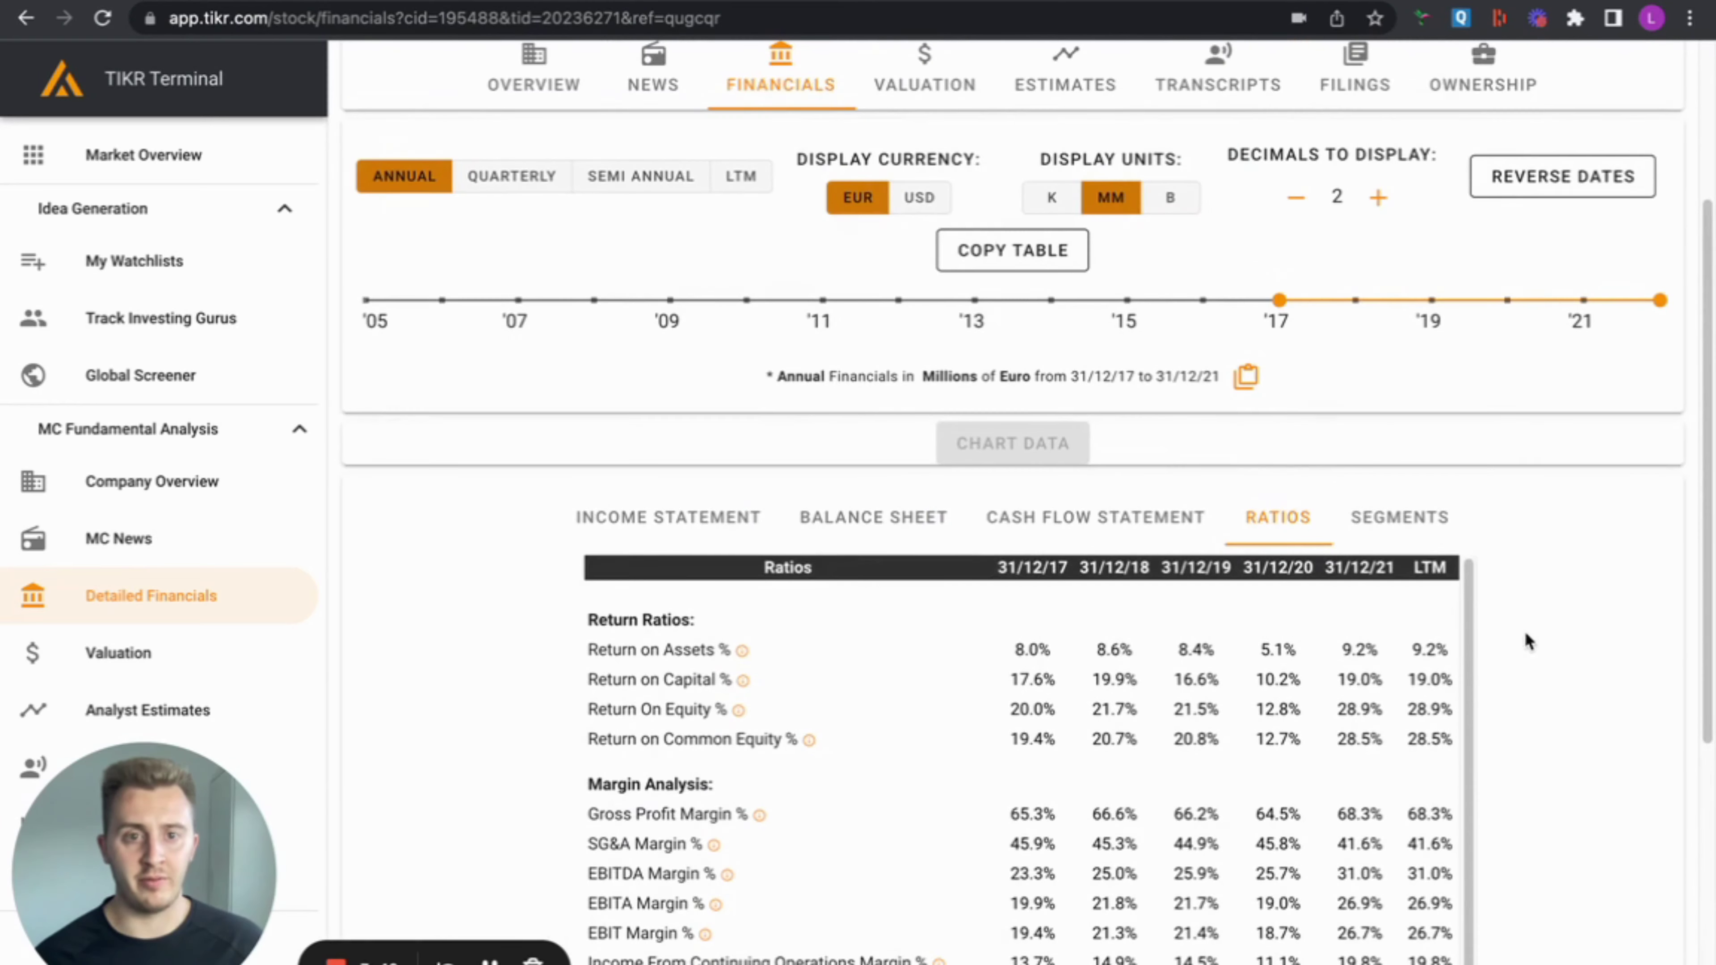
- Scroll back up LVMH's financial ratios page
scroll(1557, 670, up, 4)
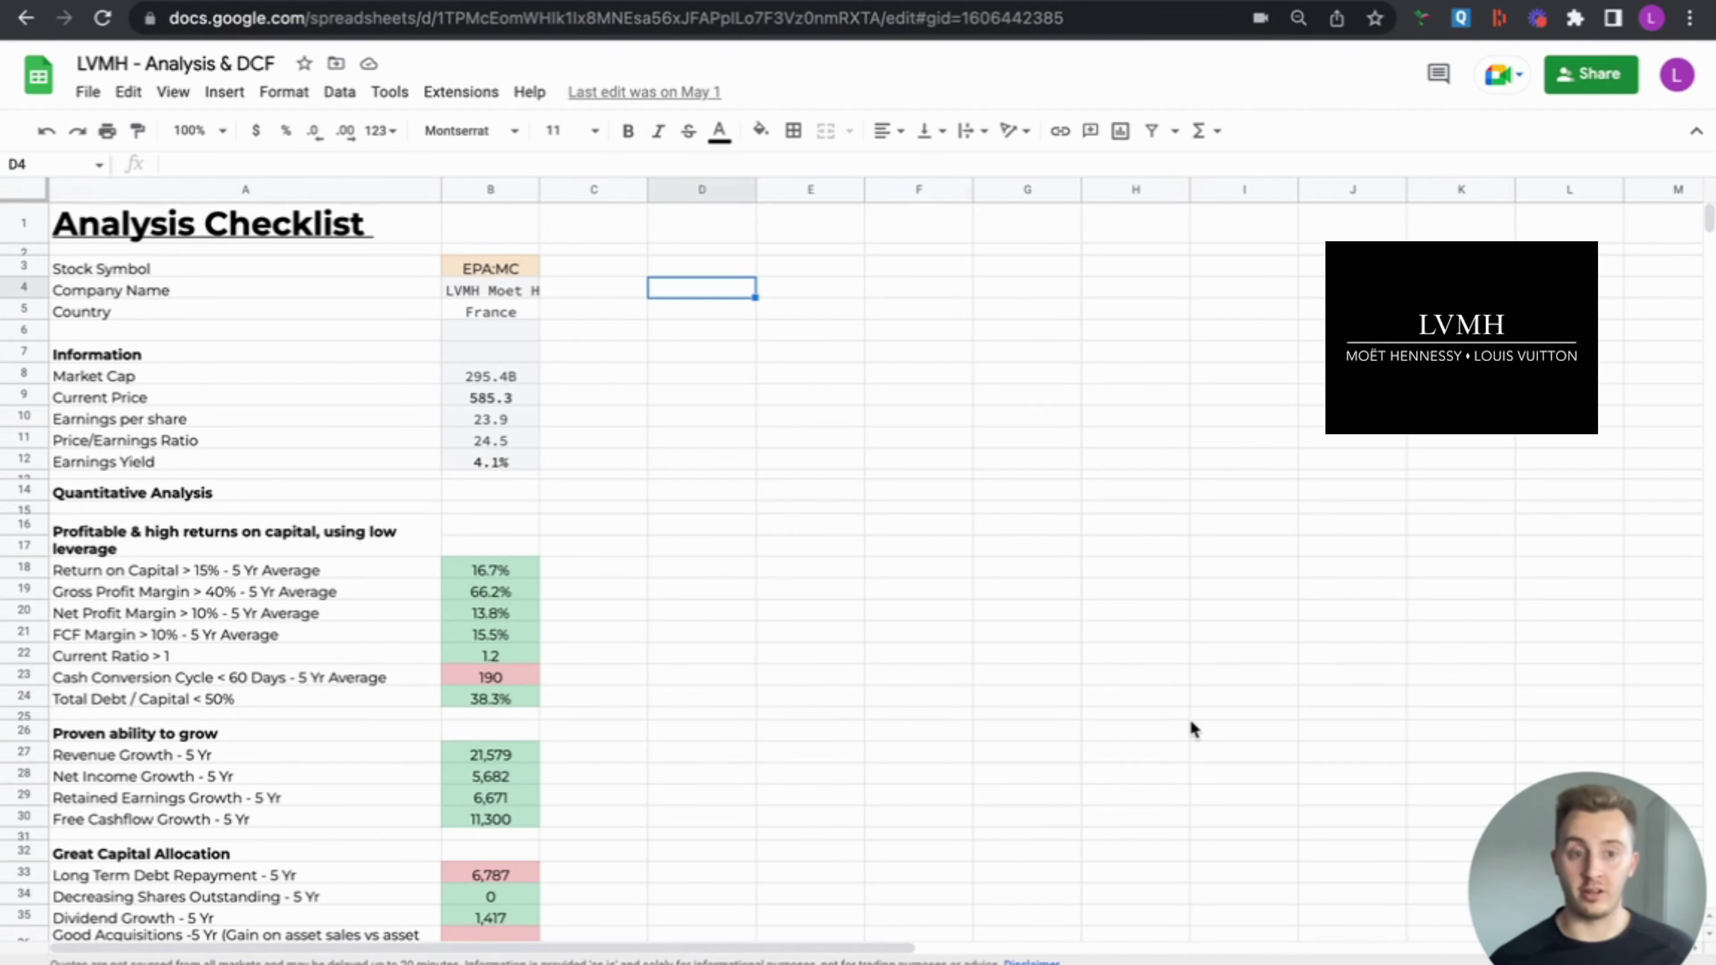
click(520, 316)
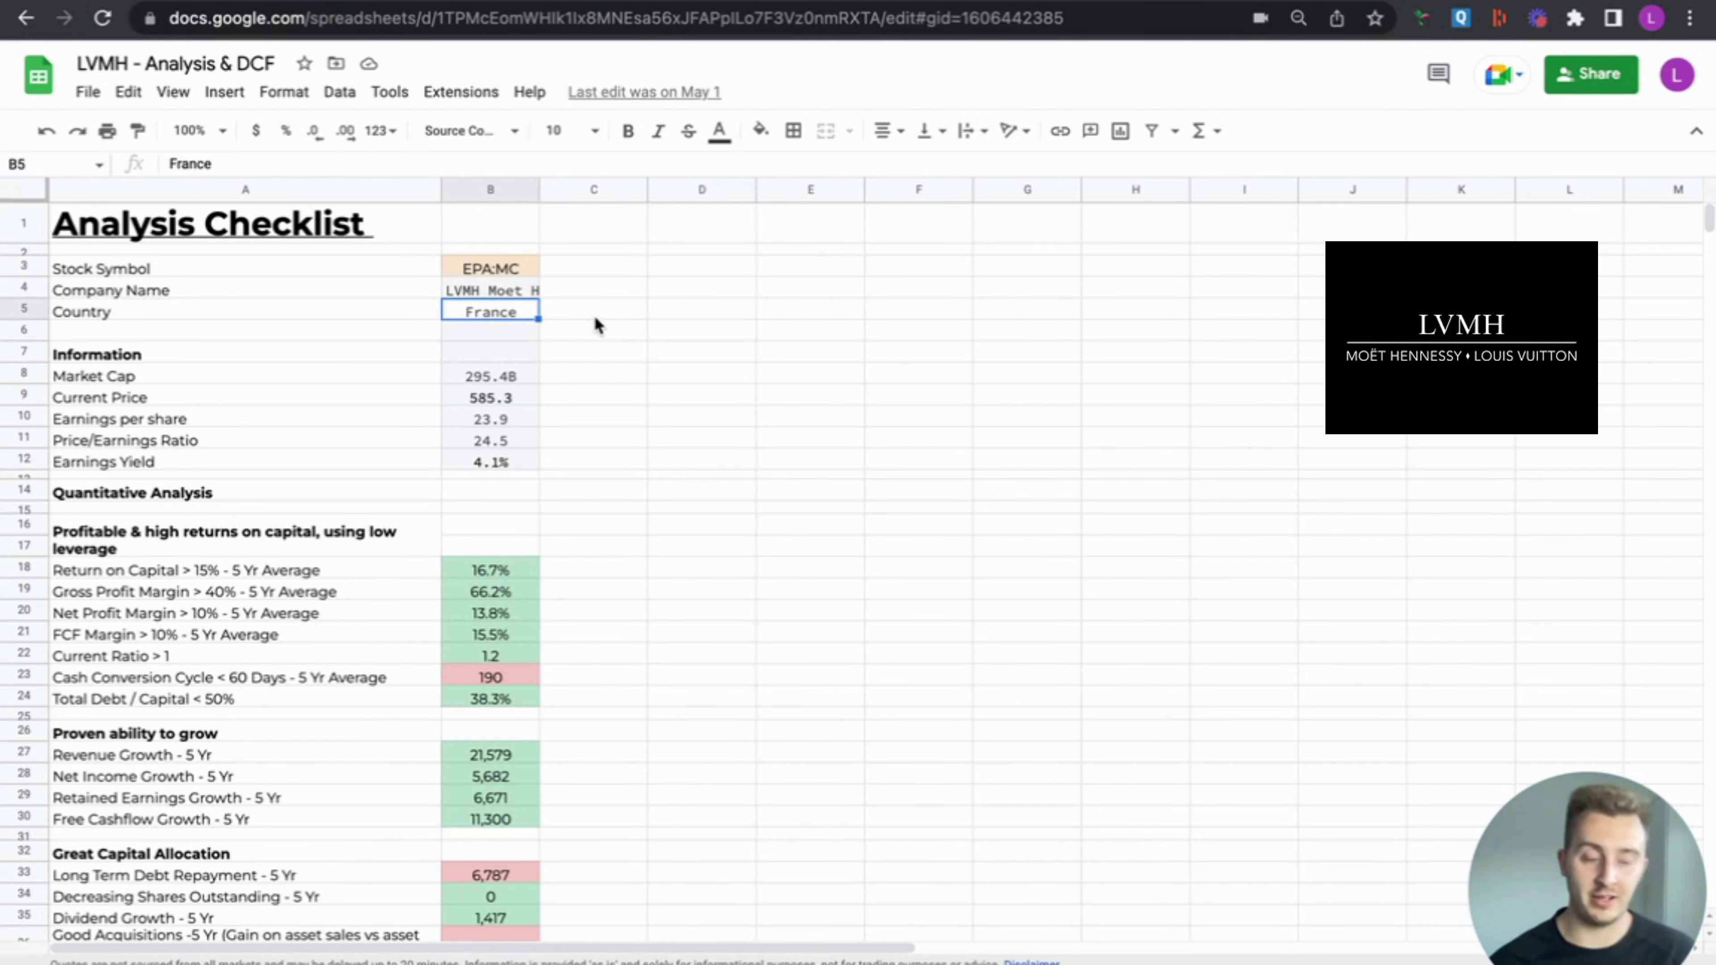
click(503, 378)
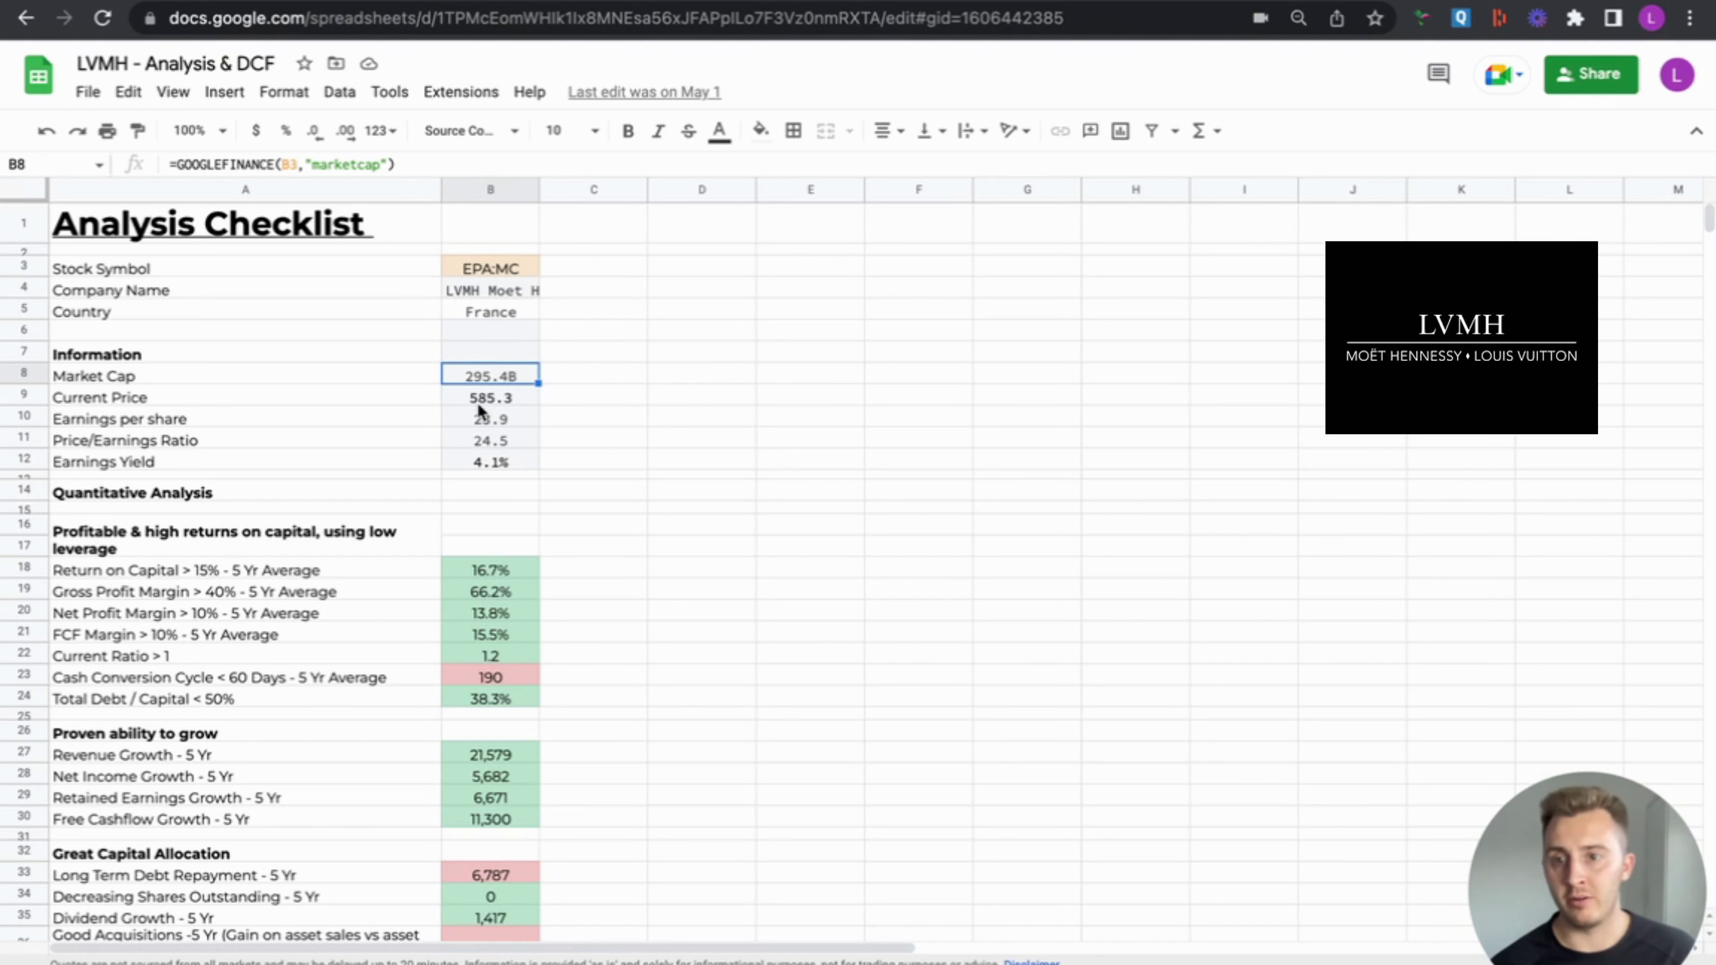
click(489, 397)
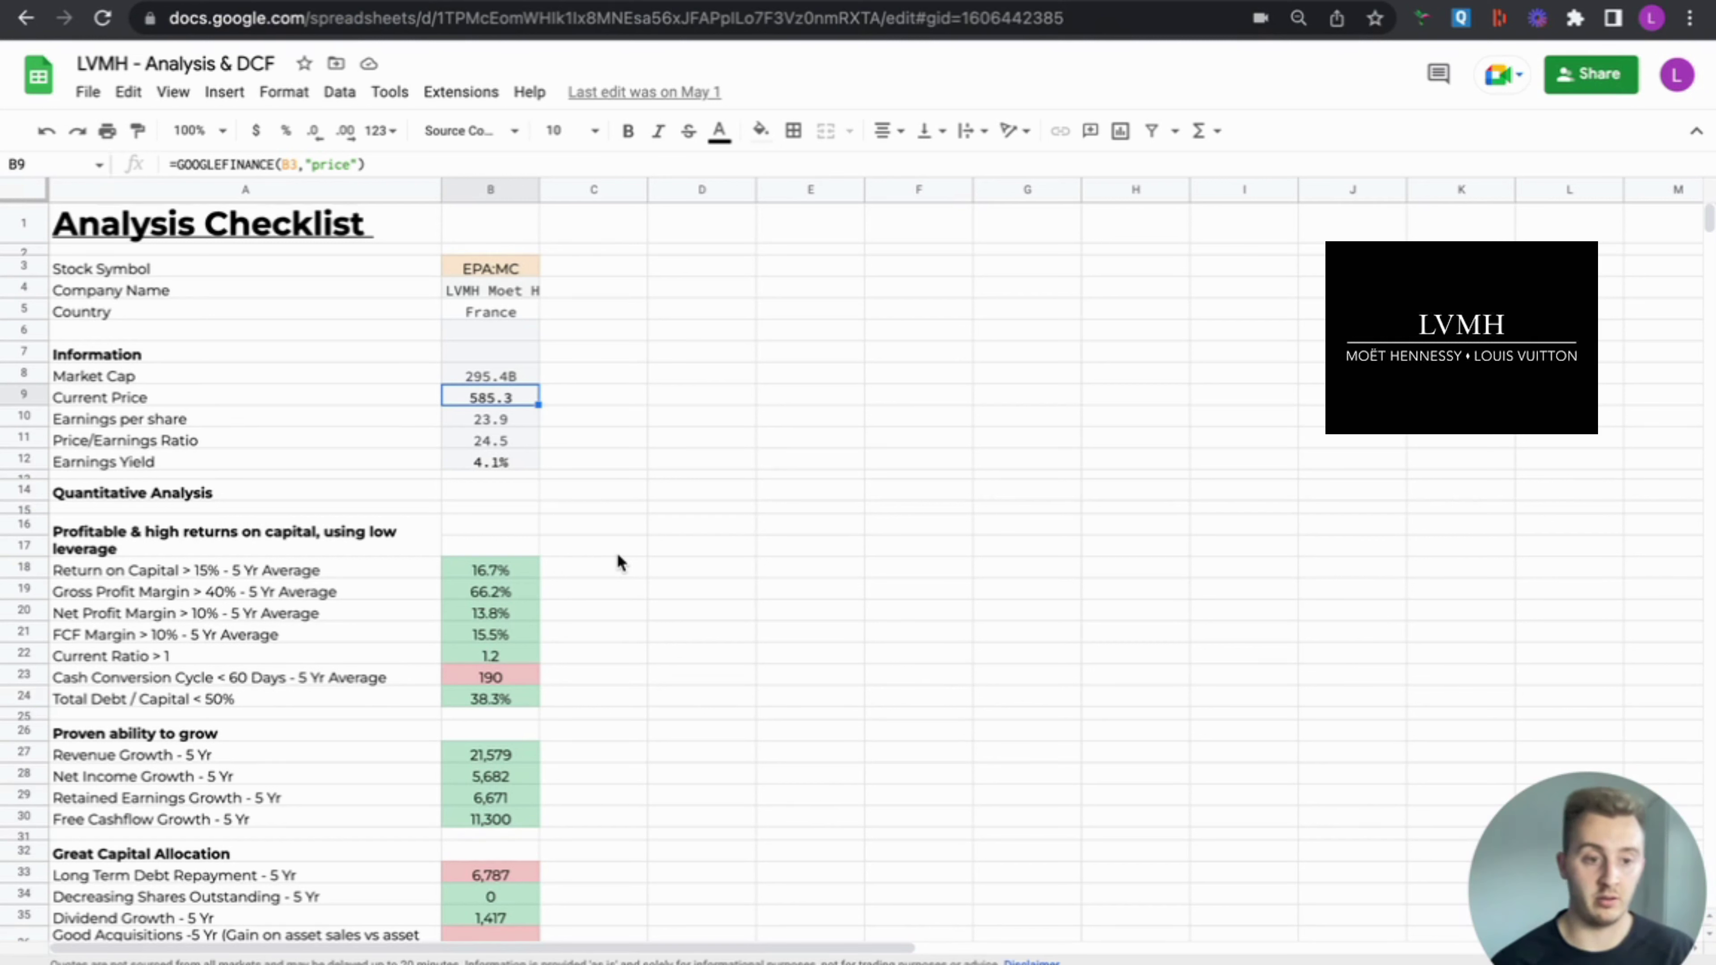
scroll(617, 553, down, 3)
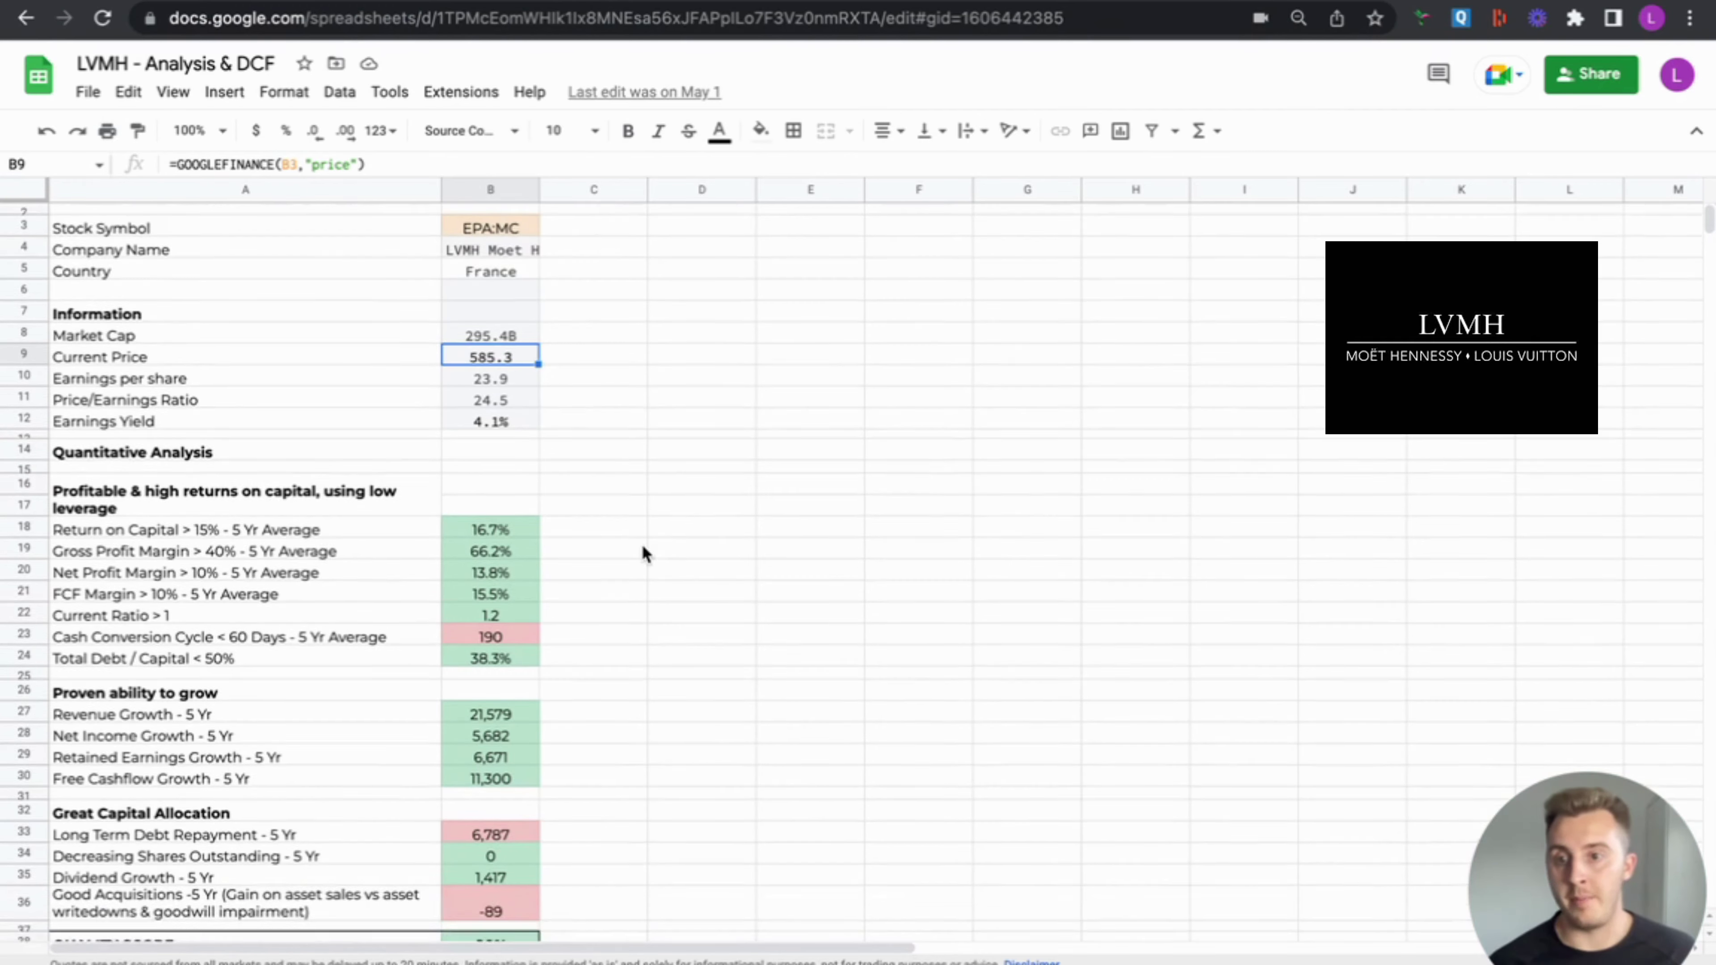
click(305, 476)
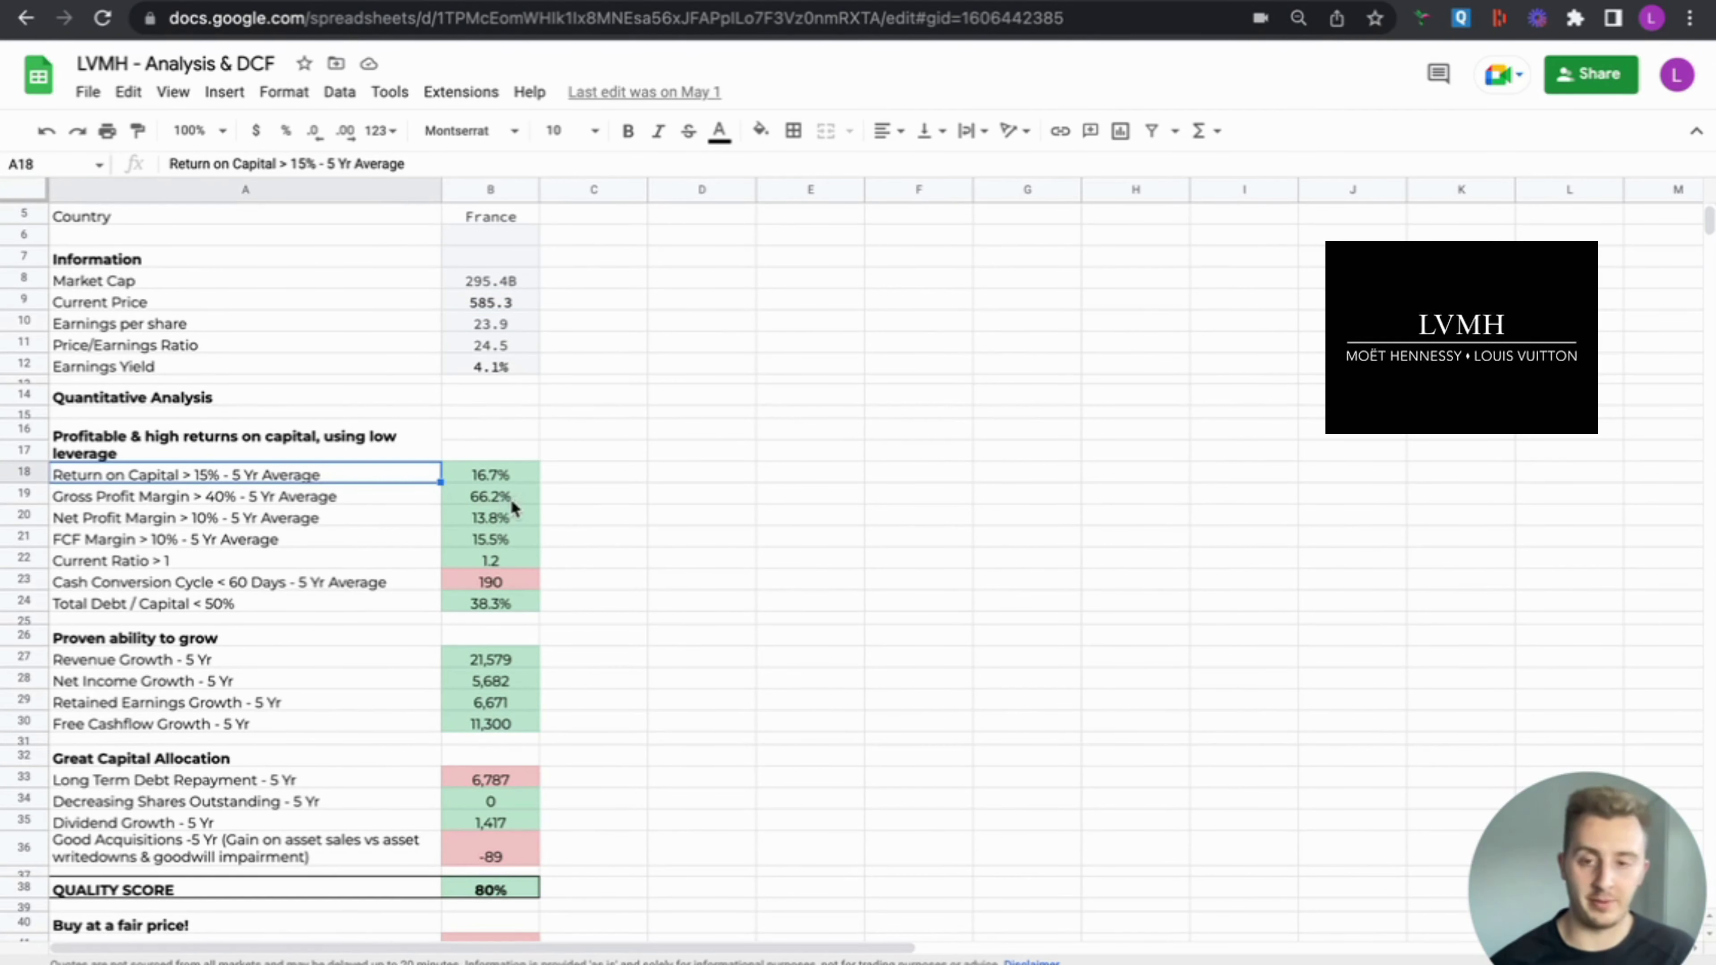
click(525, 475)
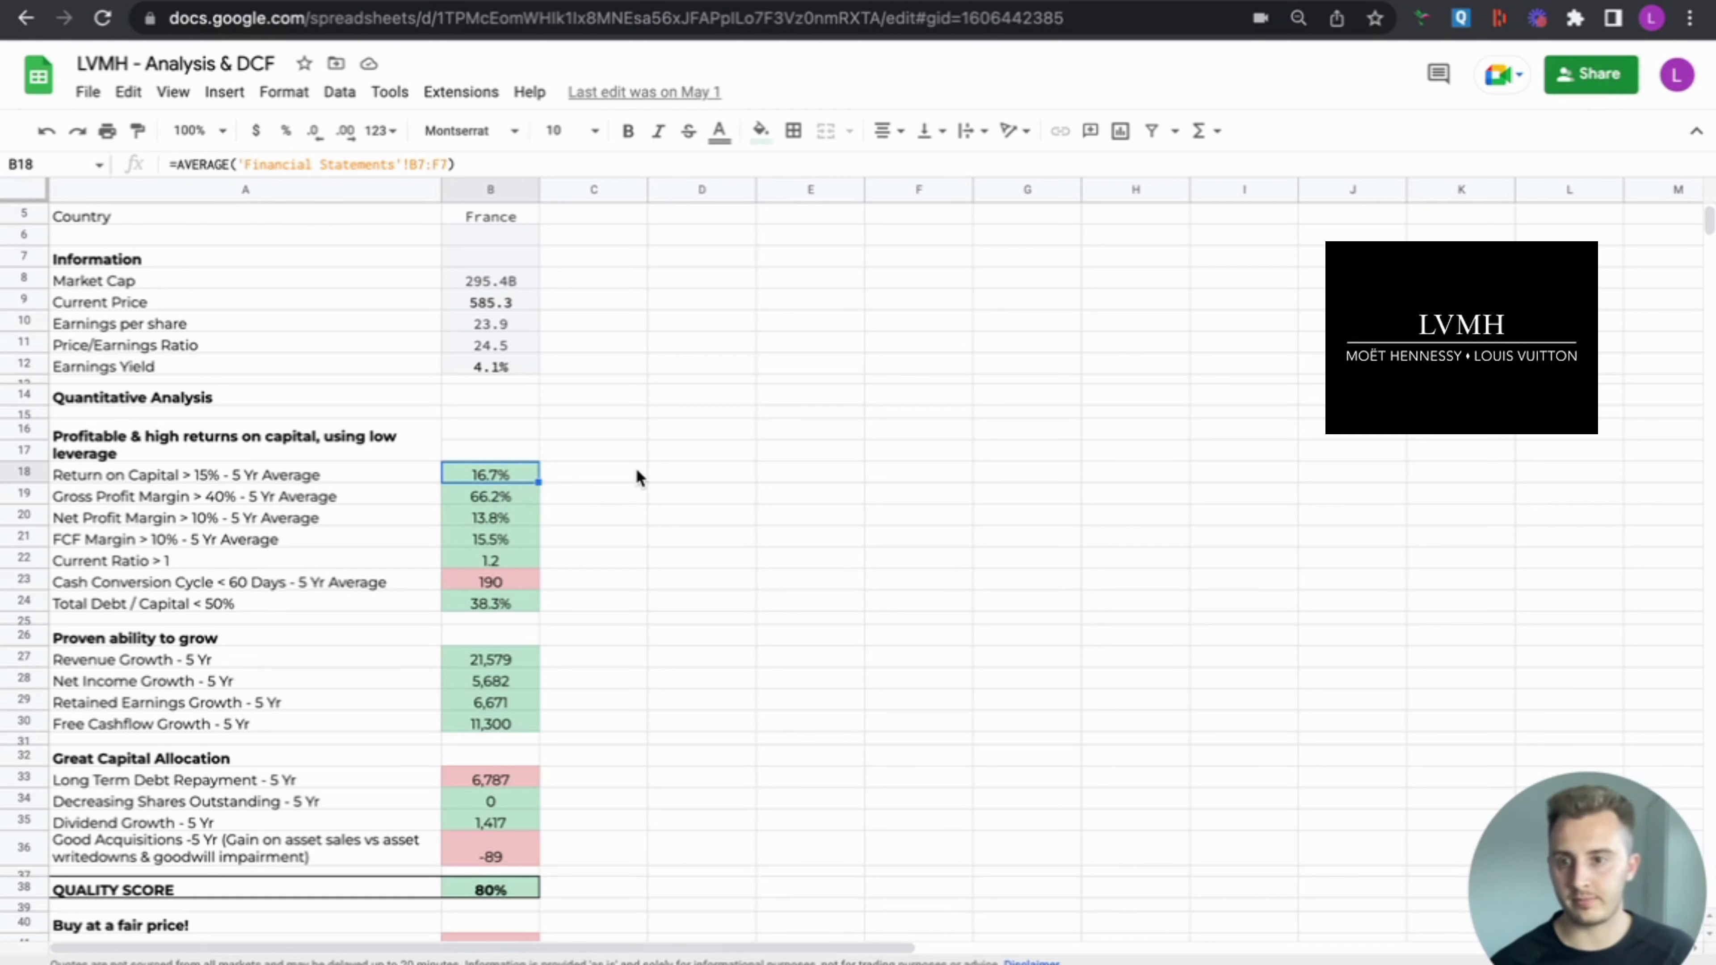
click(499, 498)
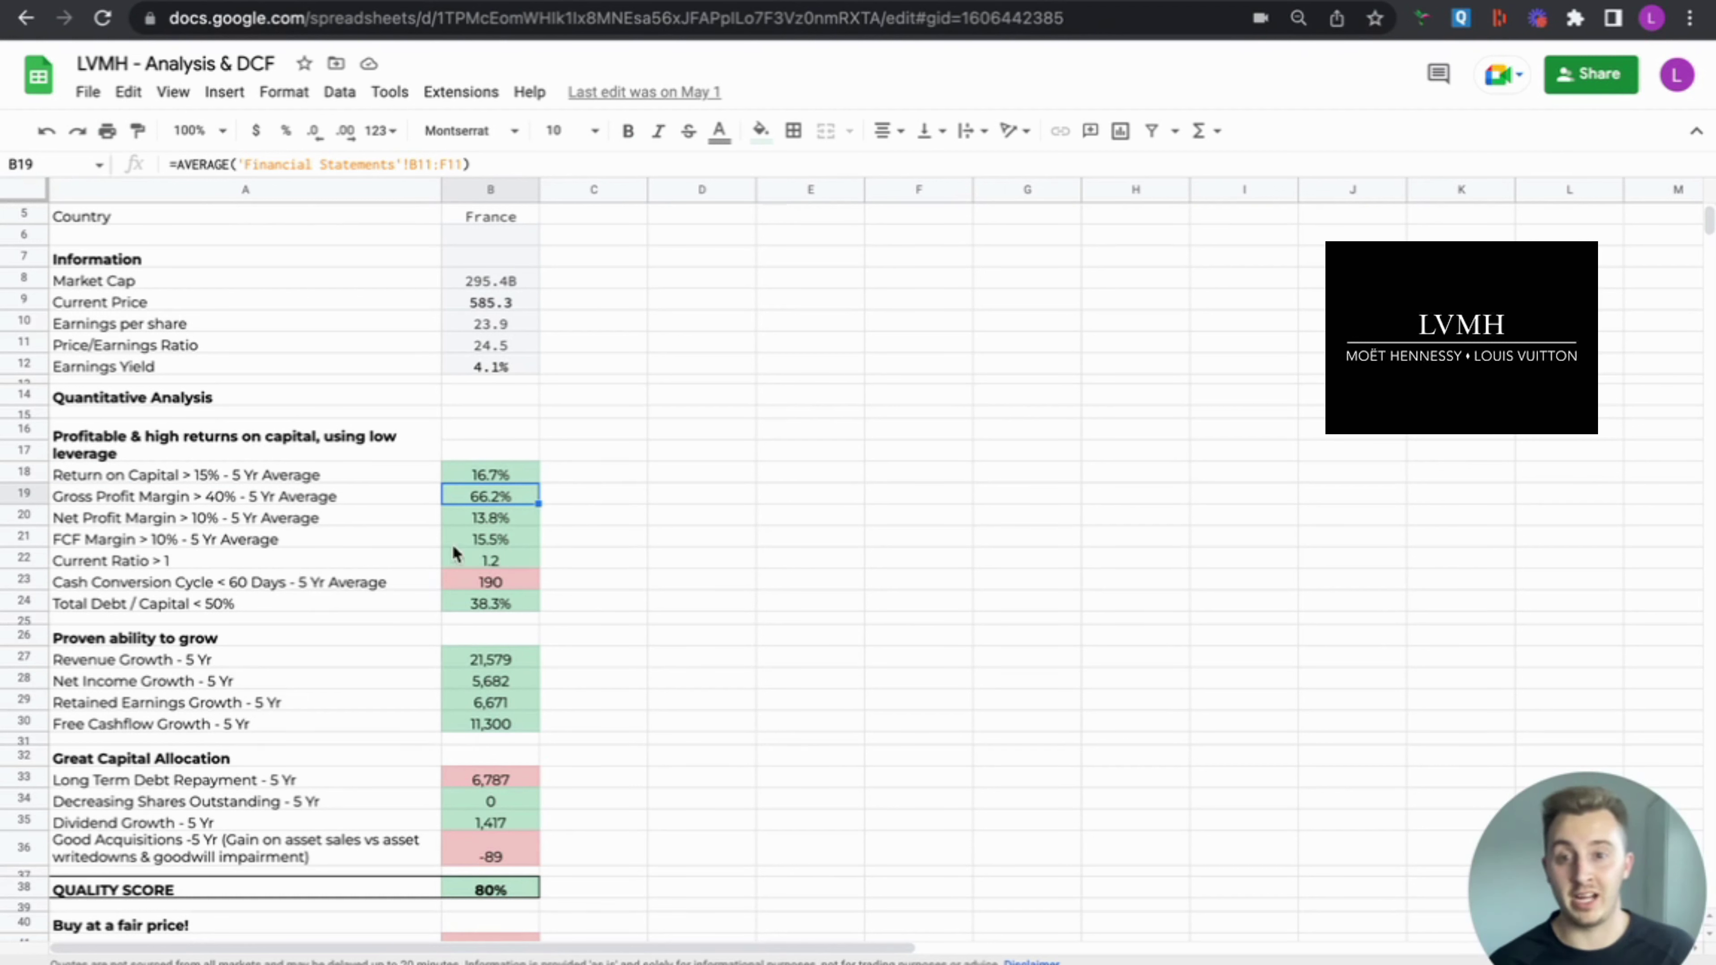
click(500, 541)
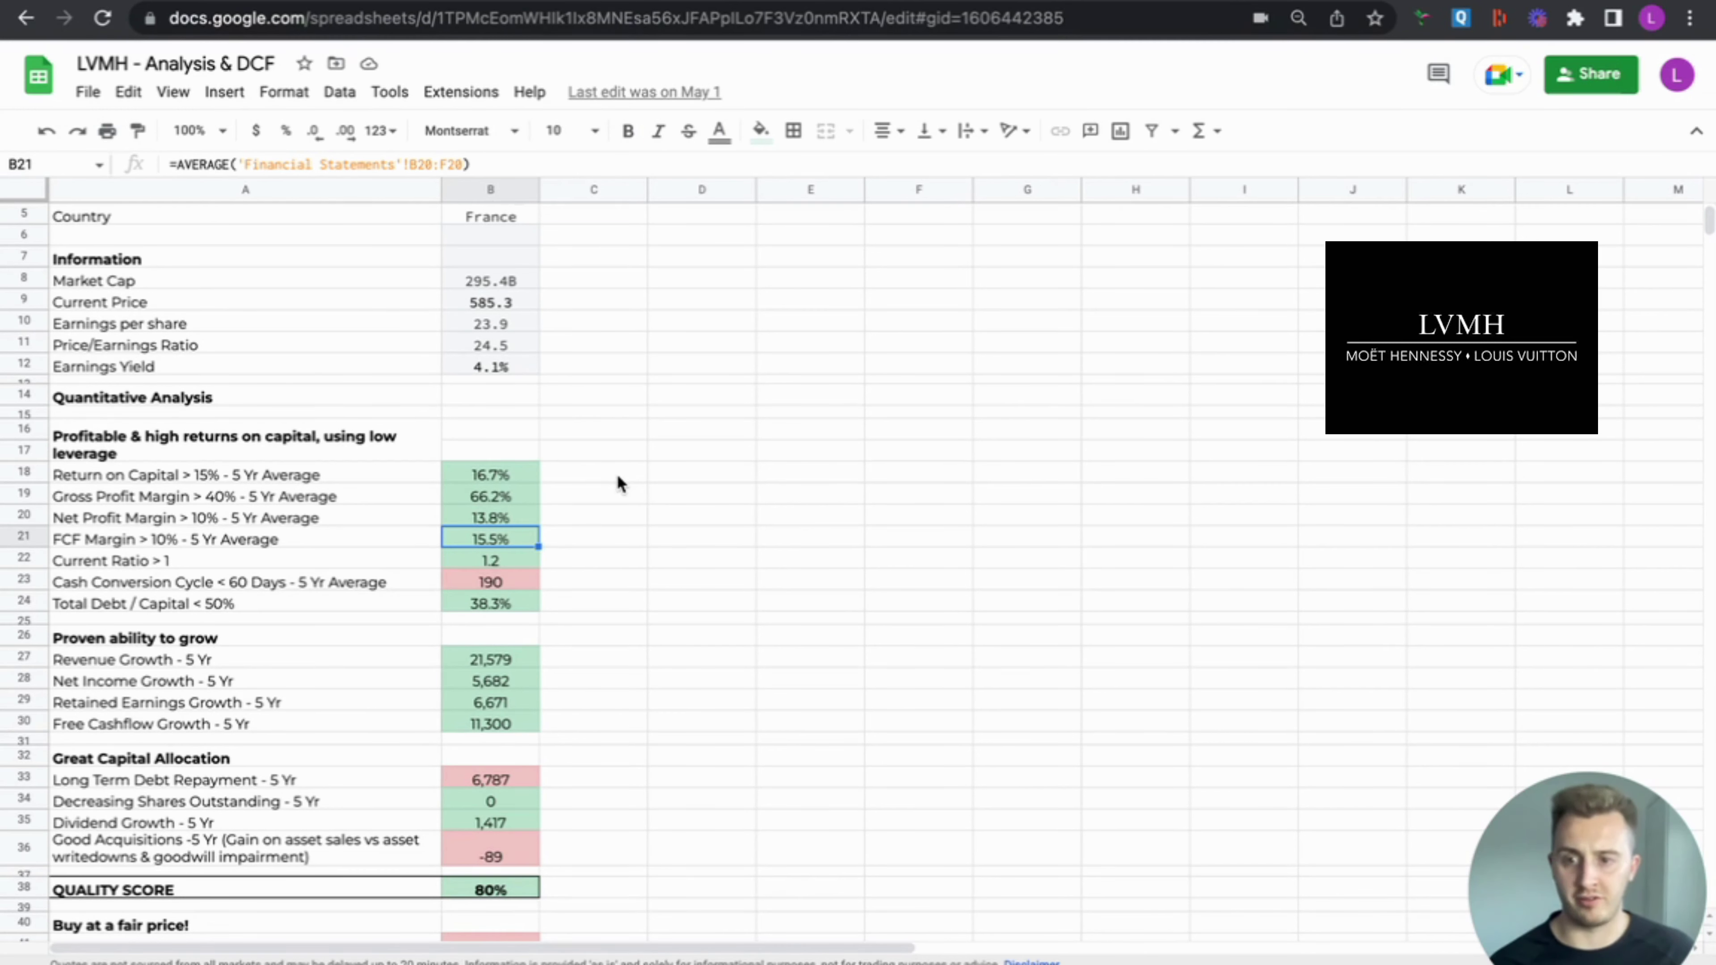
click(482, 562)
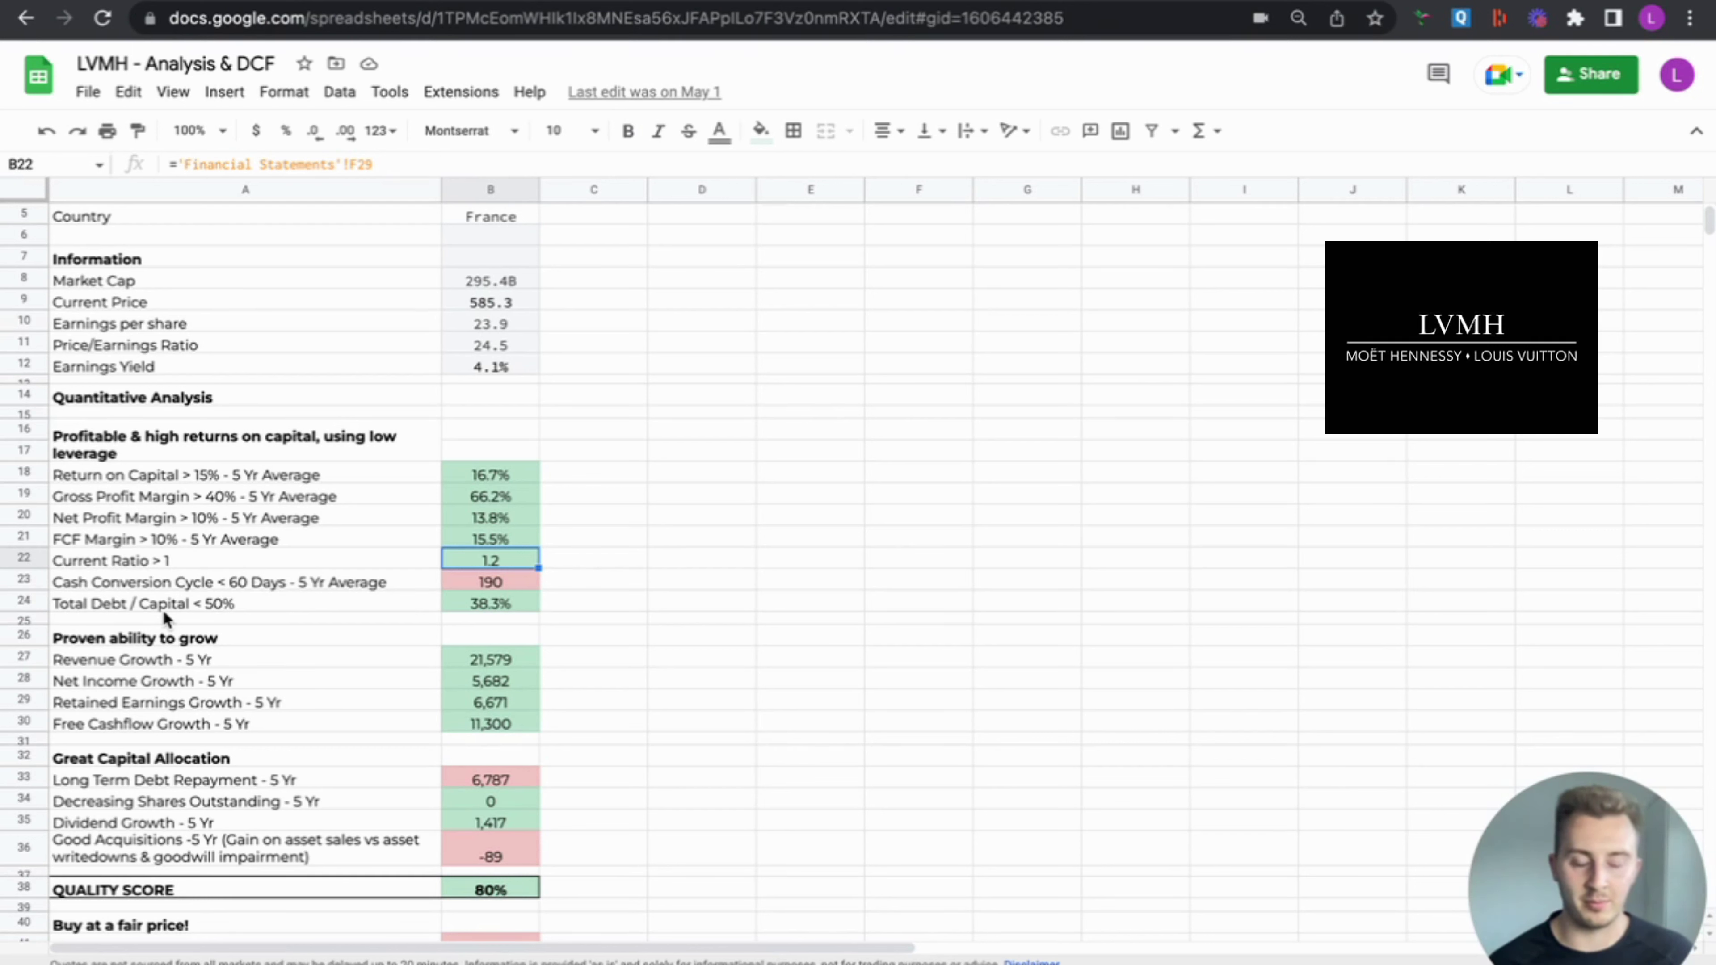
click(279, 607)
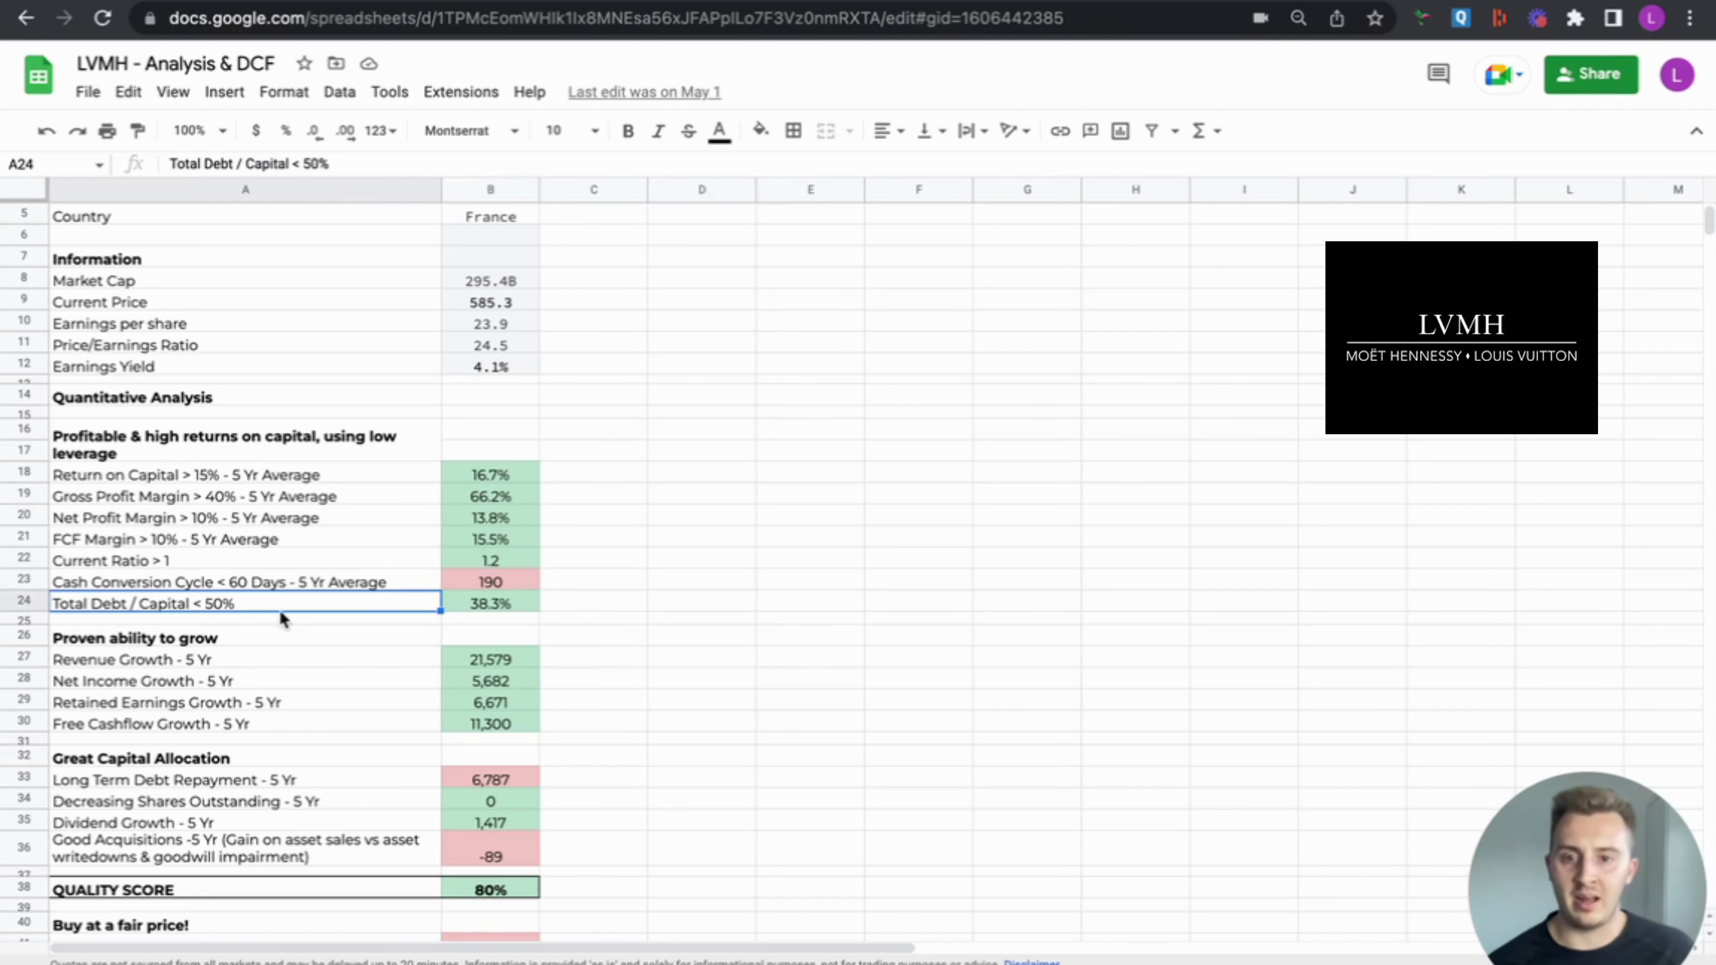
click(468, 609)
scroll(736, 705, down, 2)
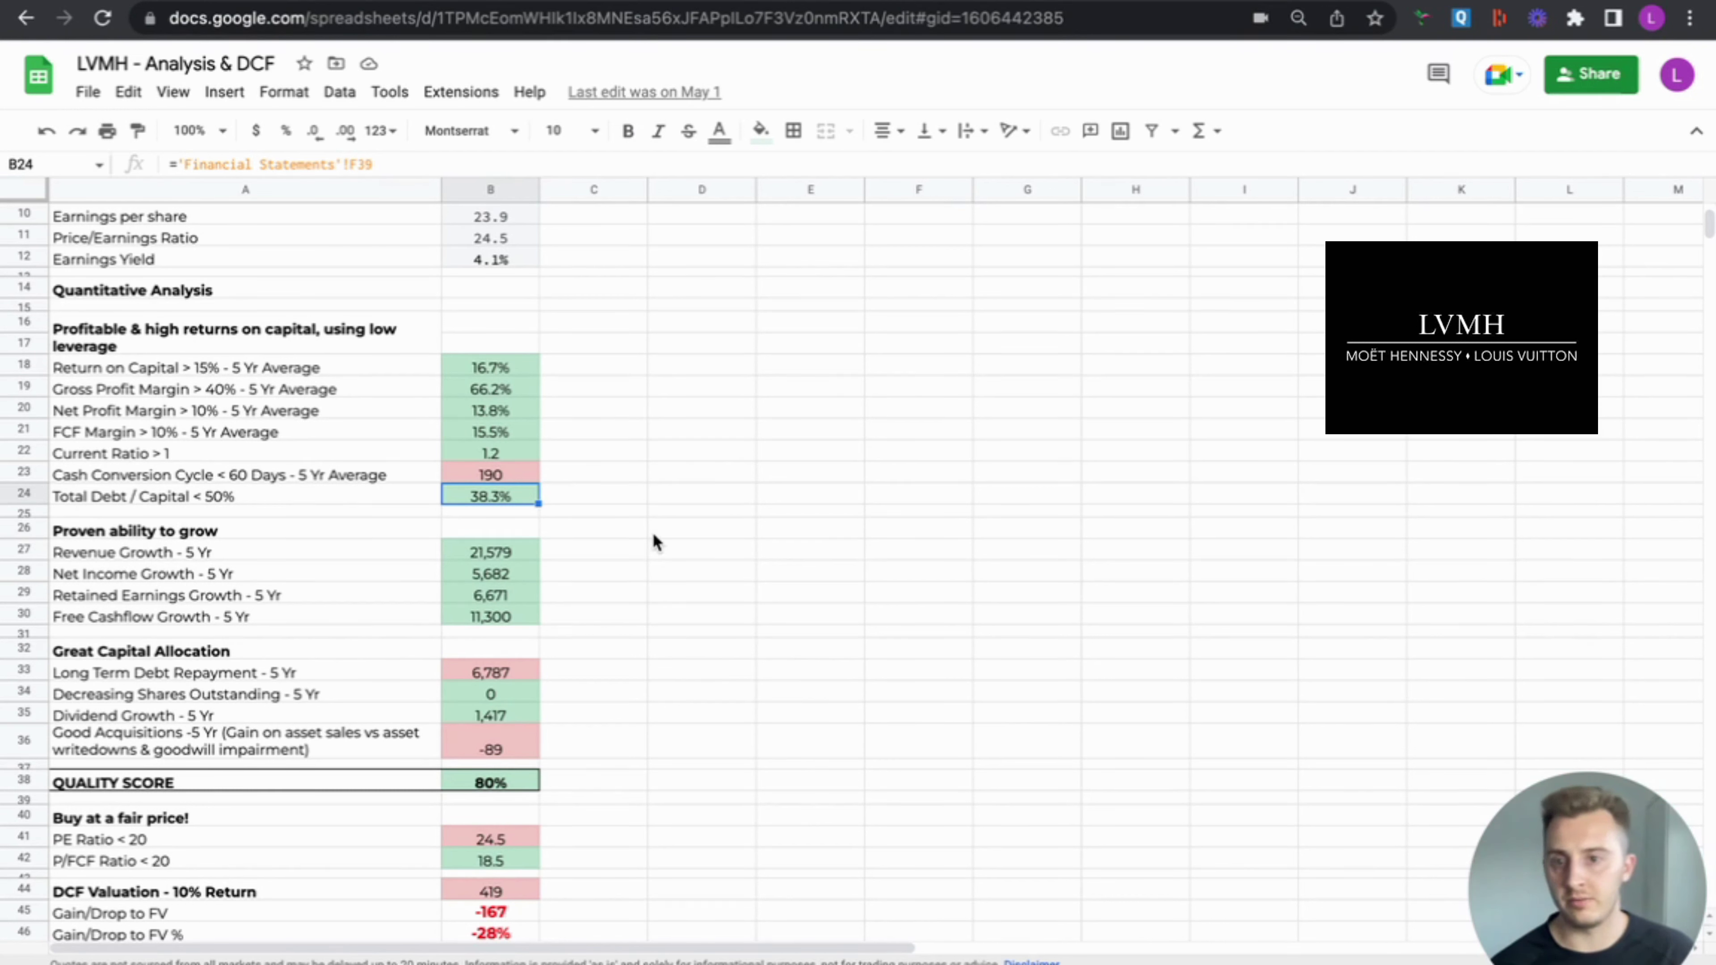
- Inspect the growth section and the Long Term Debt Repayment and Total Debt / Capital formulas
click(318, 534)
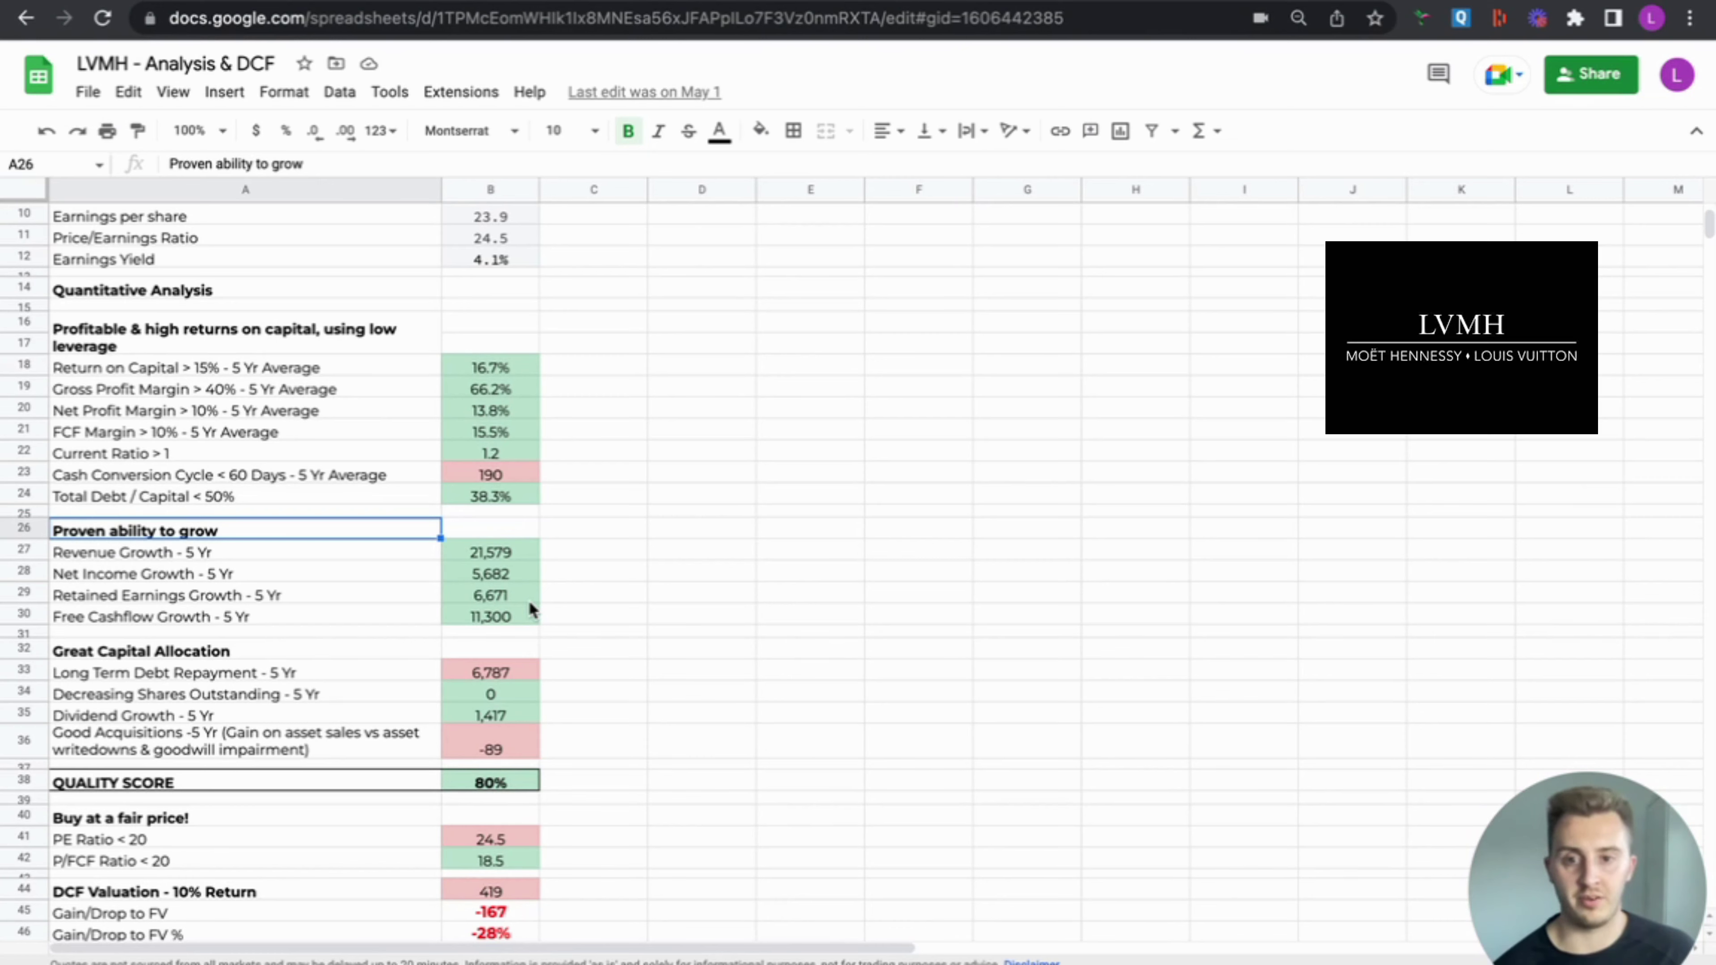
click(551, 600)
scroll(659, 717, down, 3)
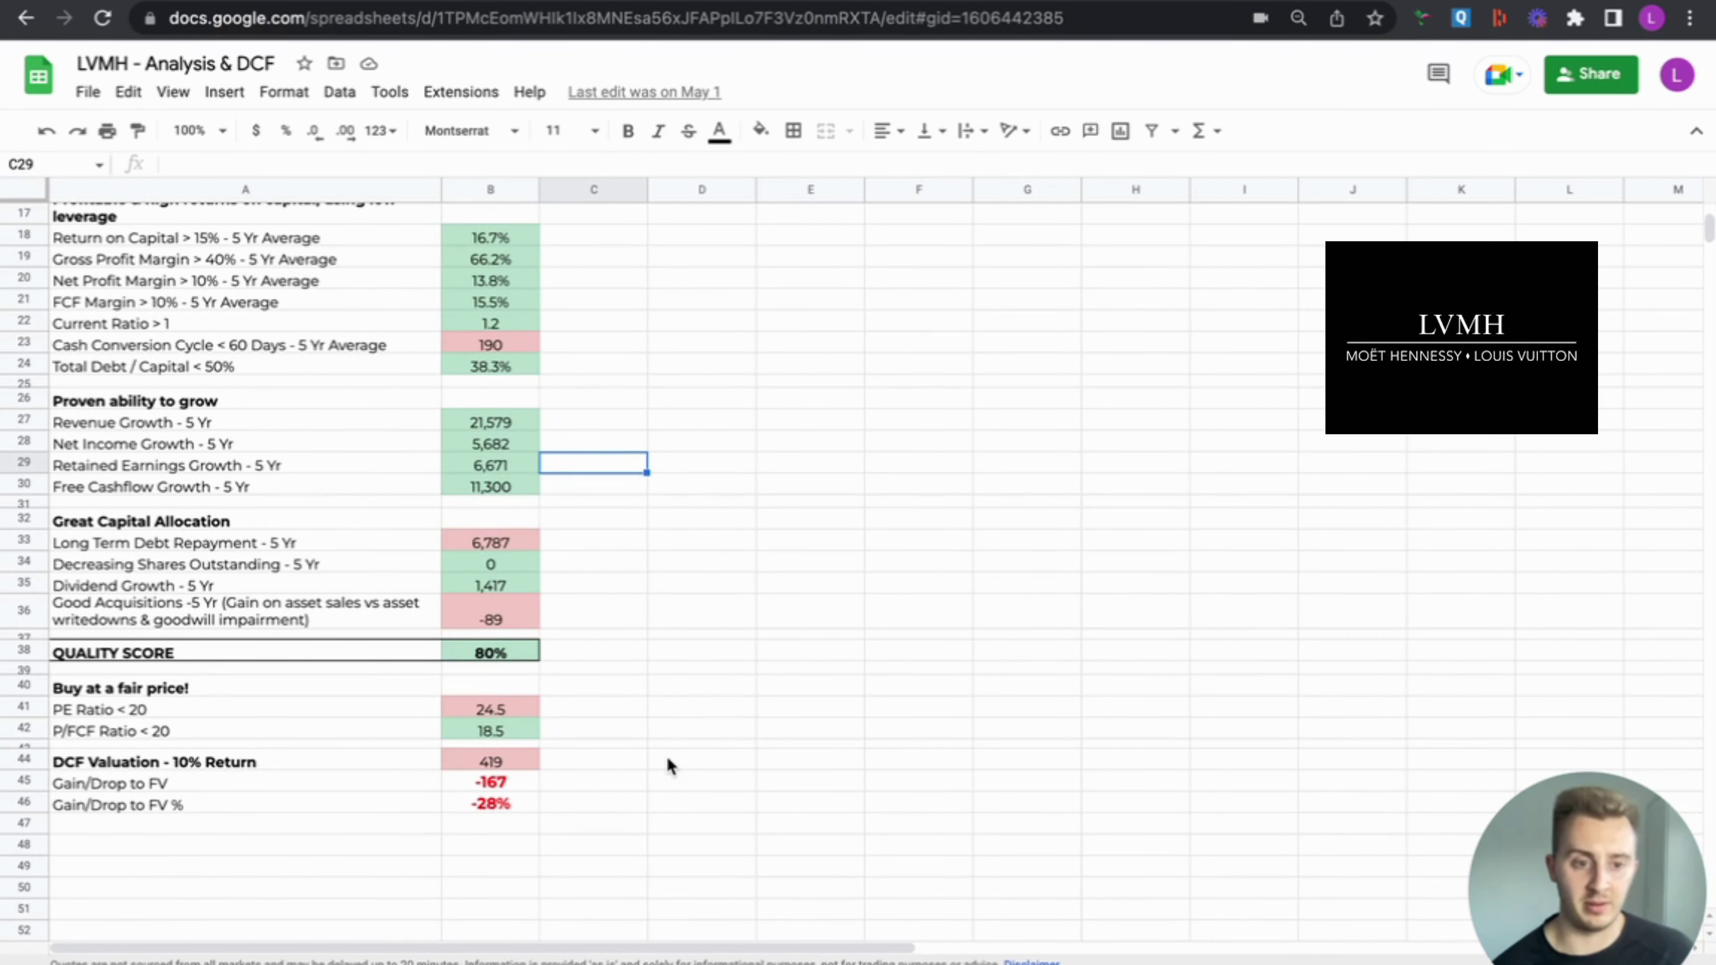
click(281, 544)
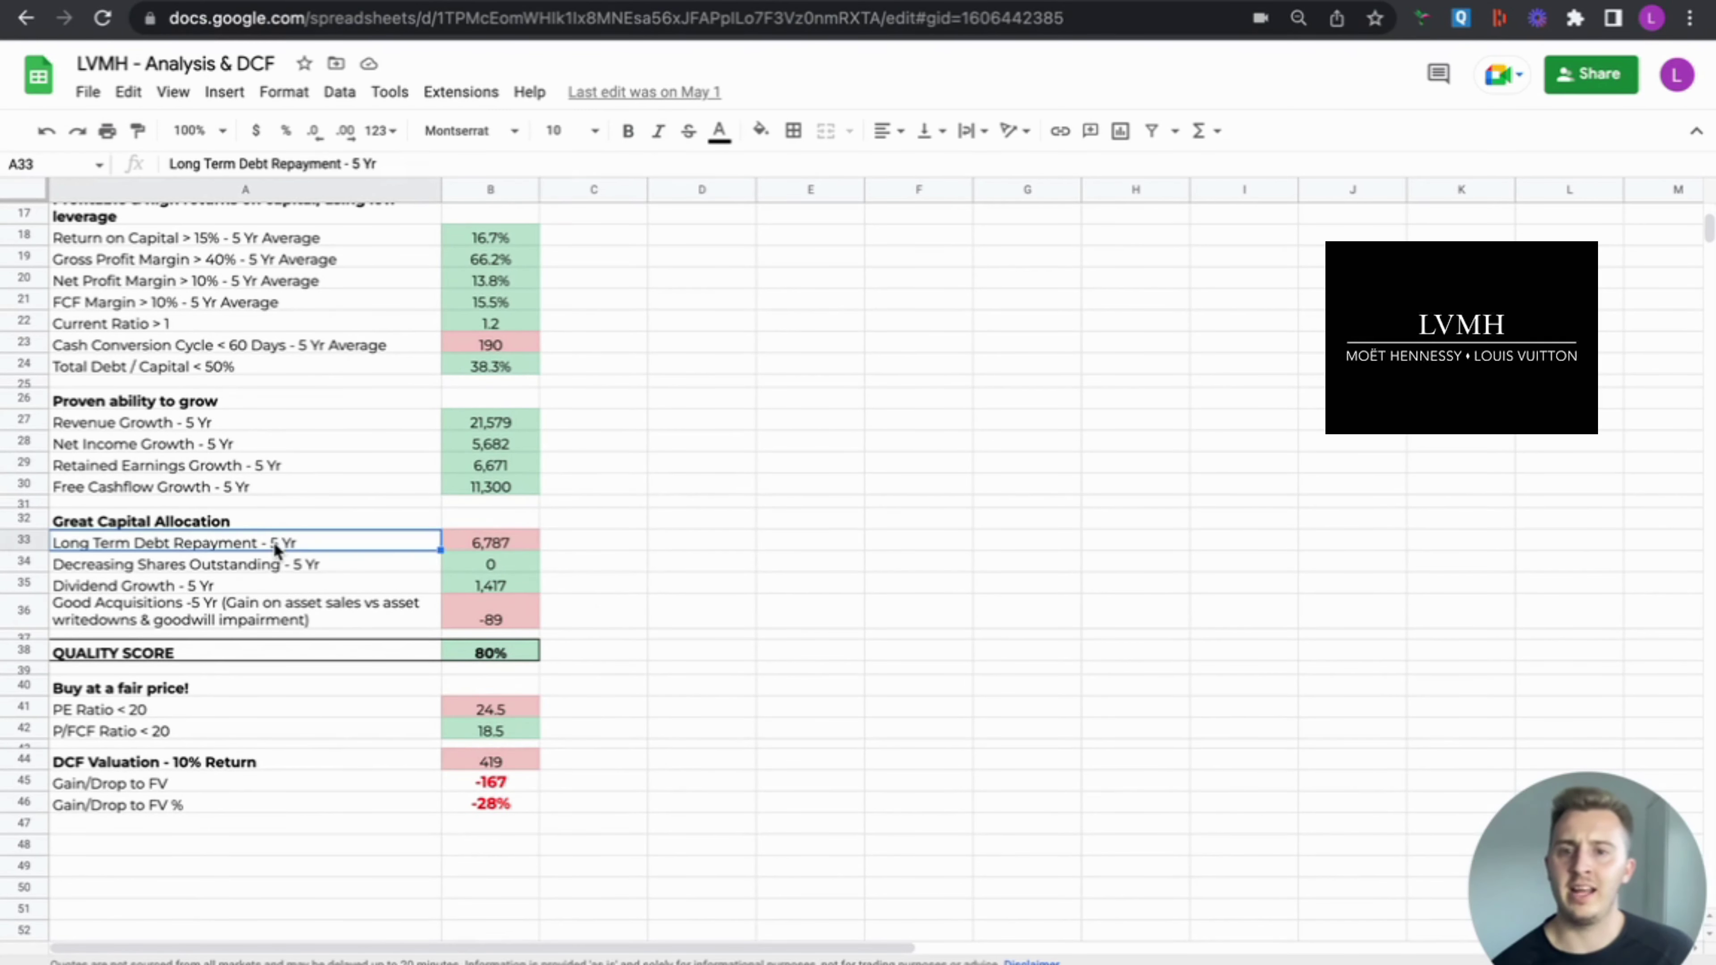
click(490, 549)
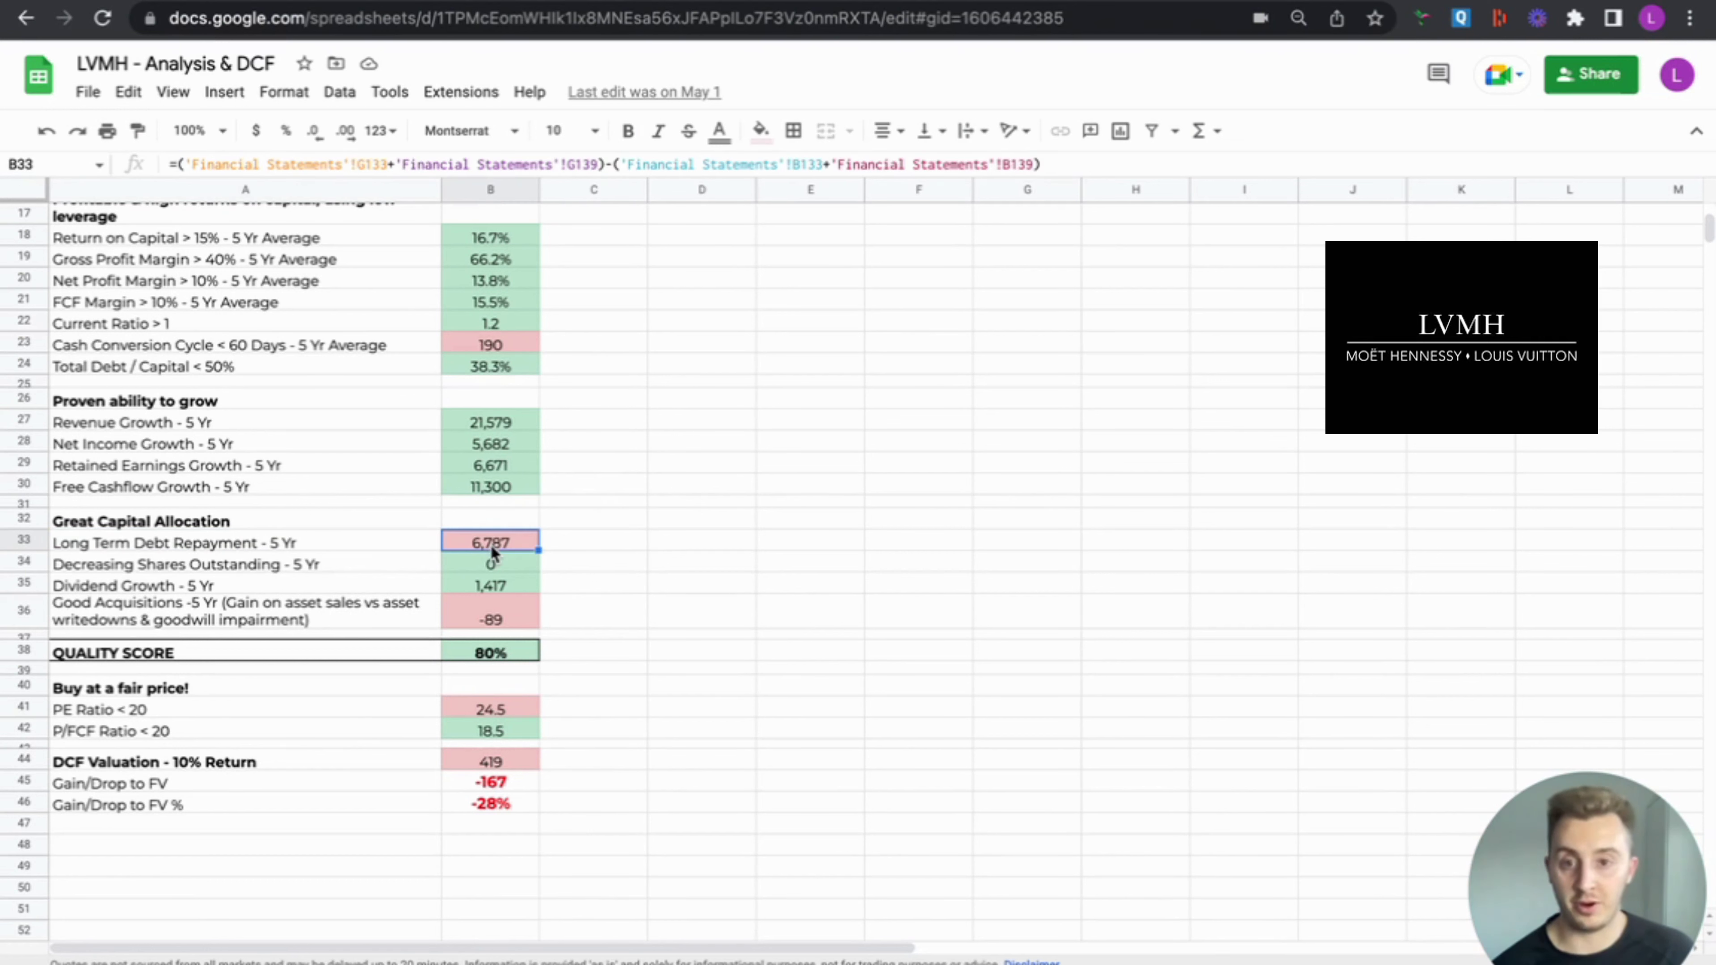
click(522, 366)
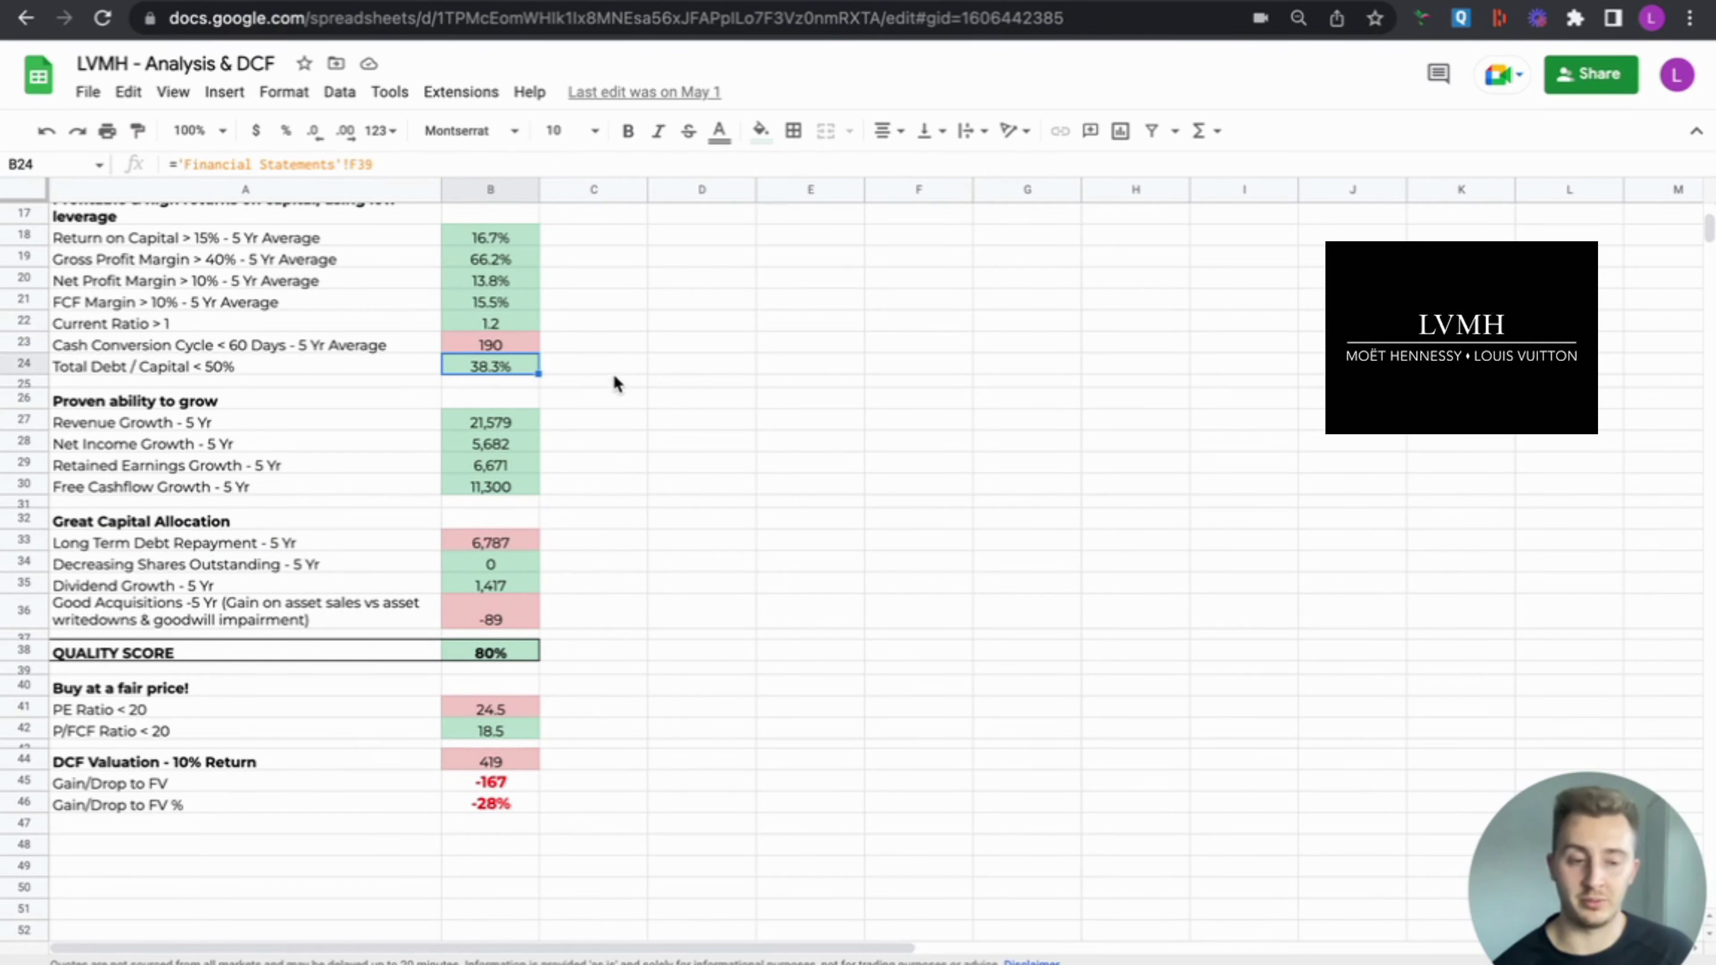
- Check the shares outstanding, dividend growth (1,417) and good acquisitions (-89) criteria formulas
click(438, 565)
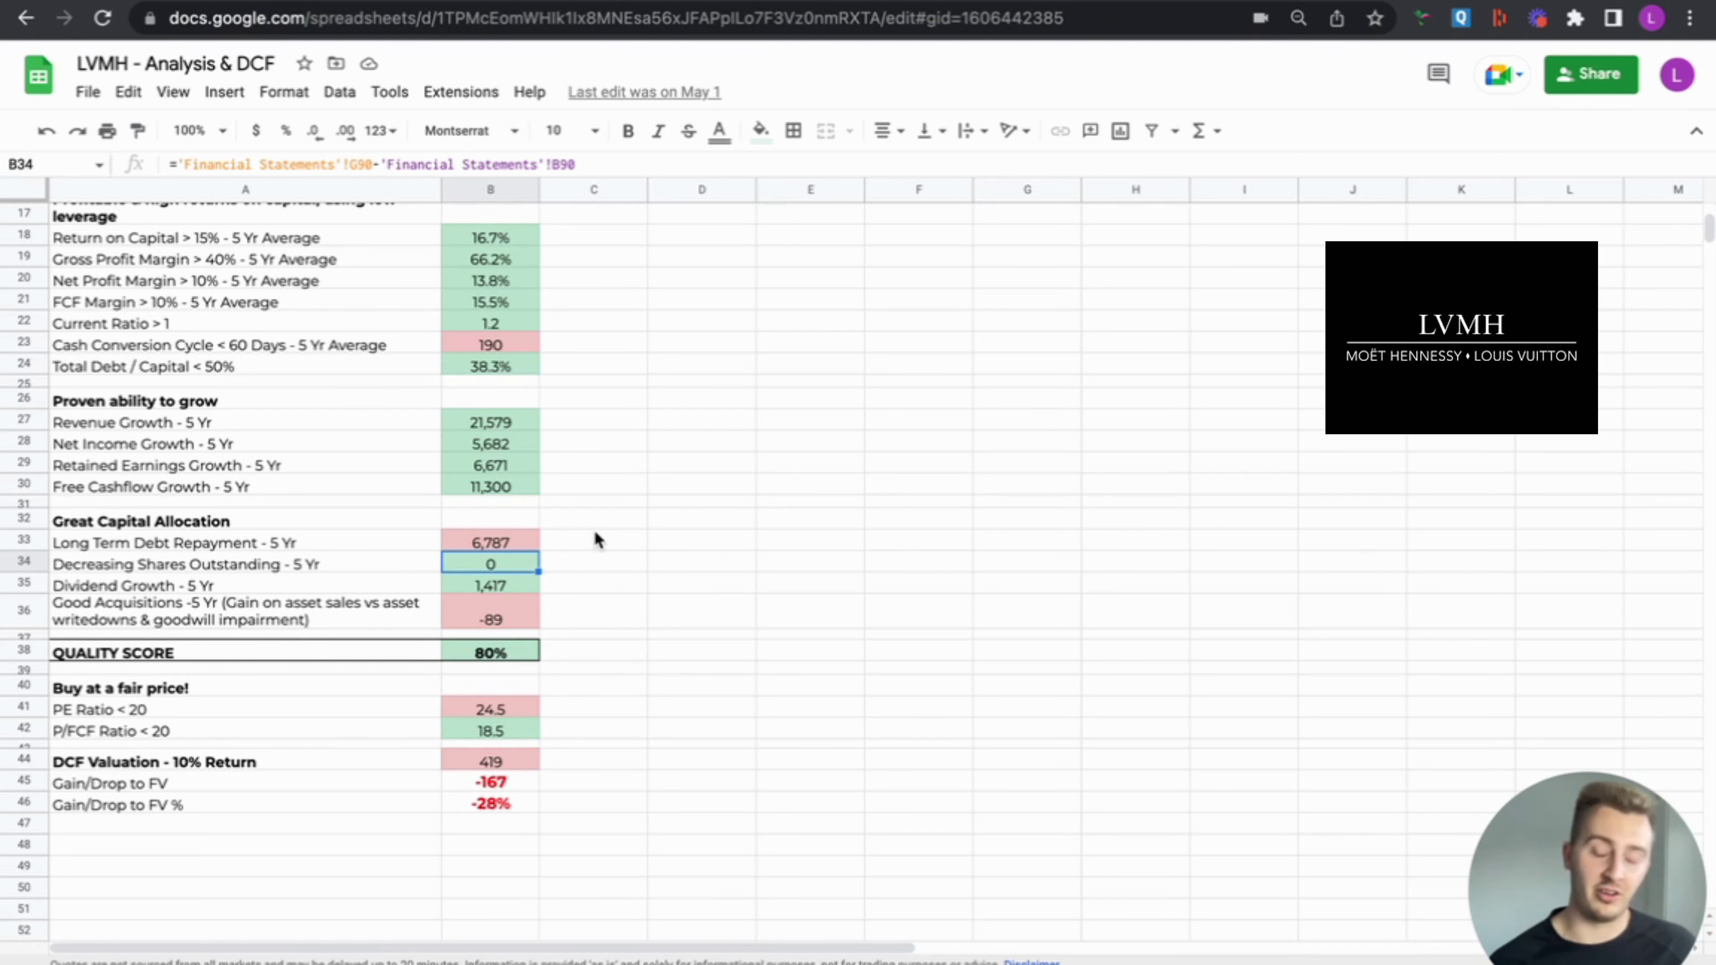
click(503, 582)
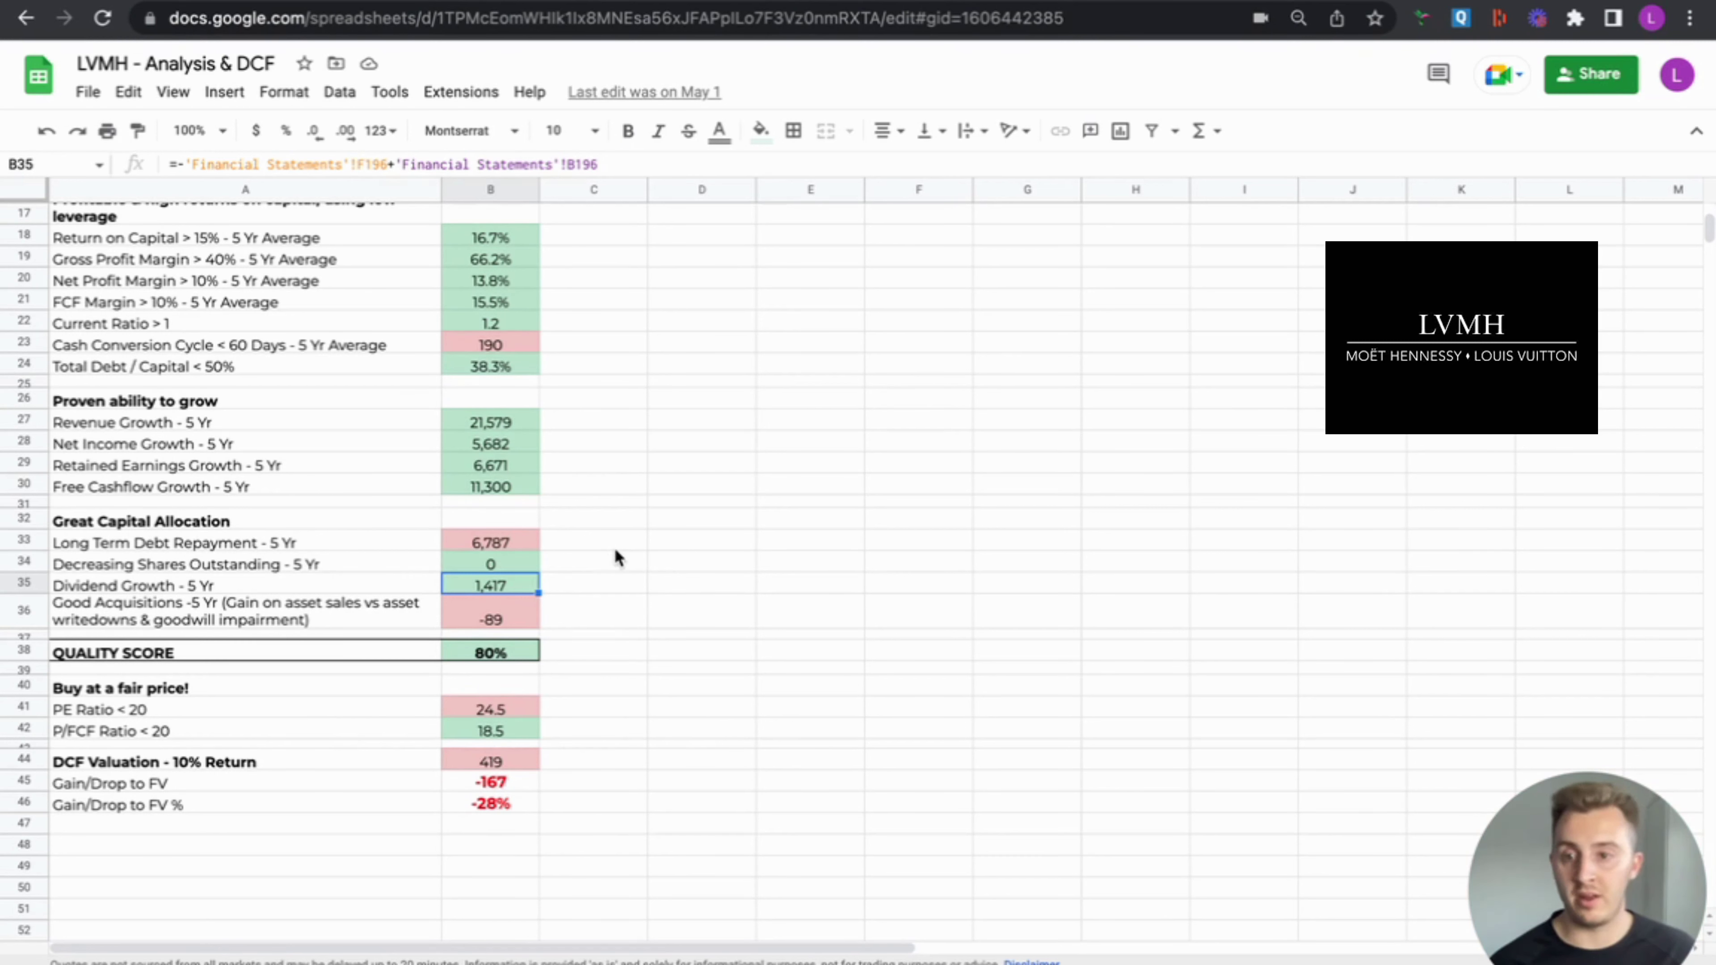
click(272, 615)
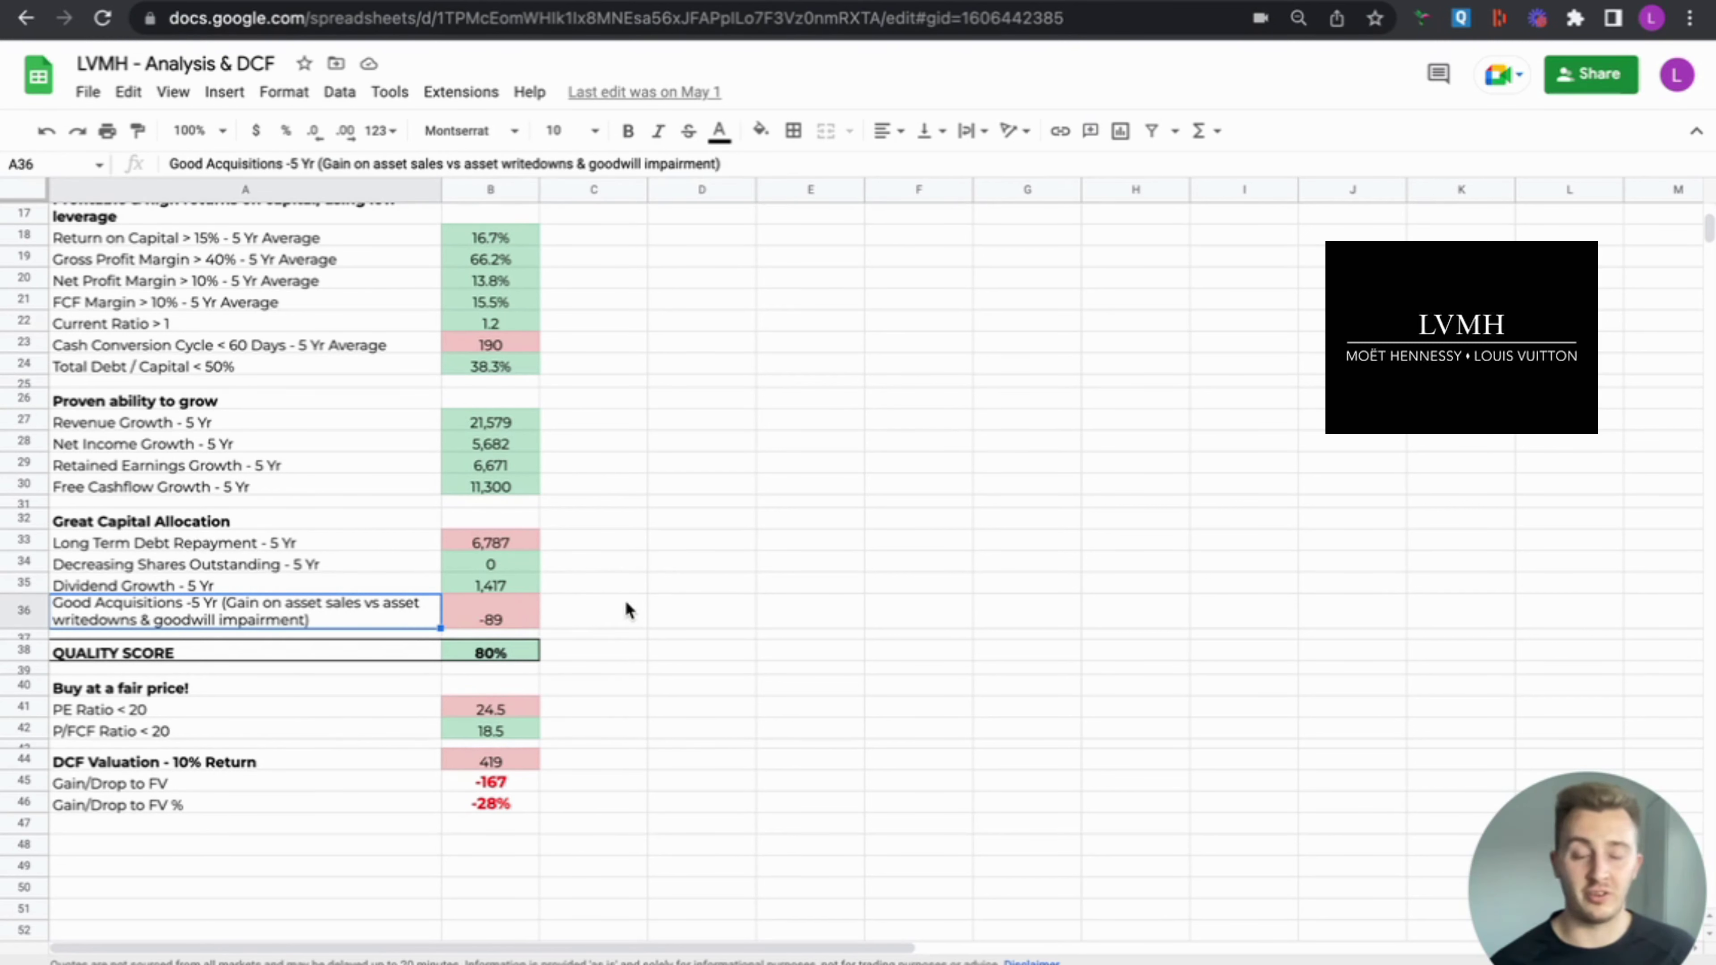
click(490, 620)
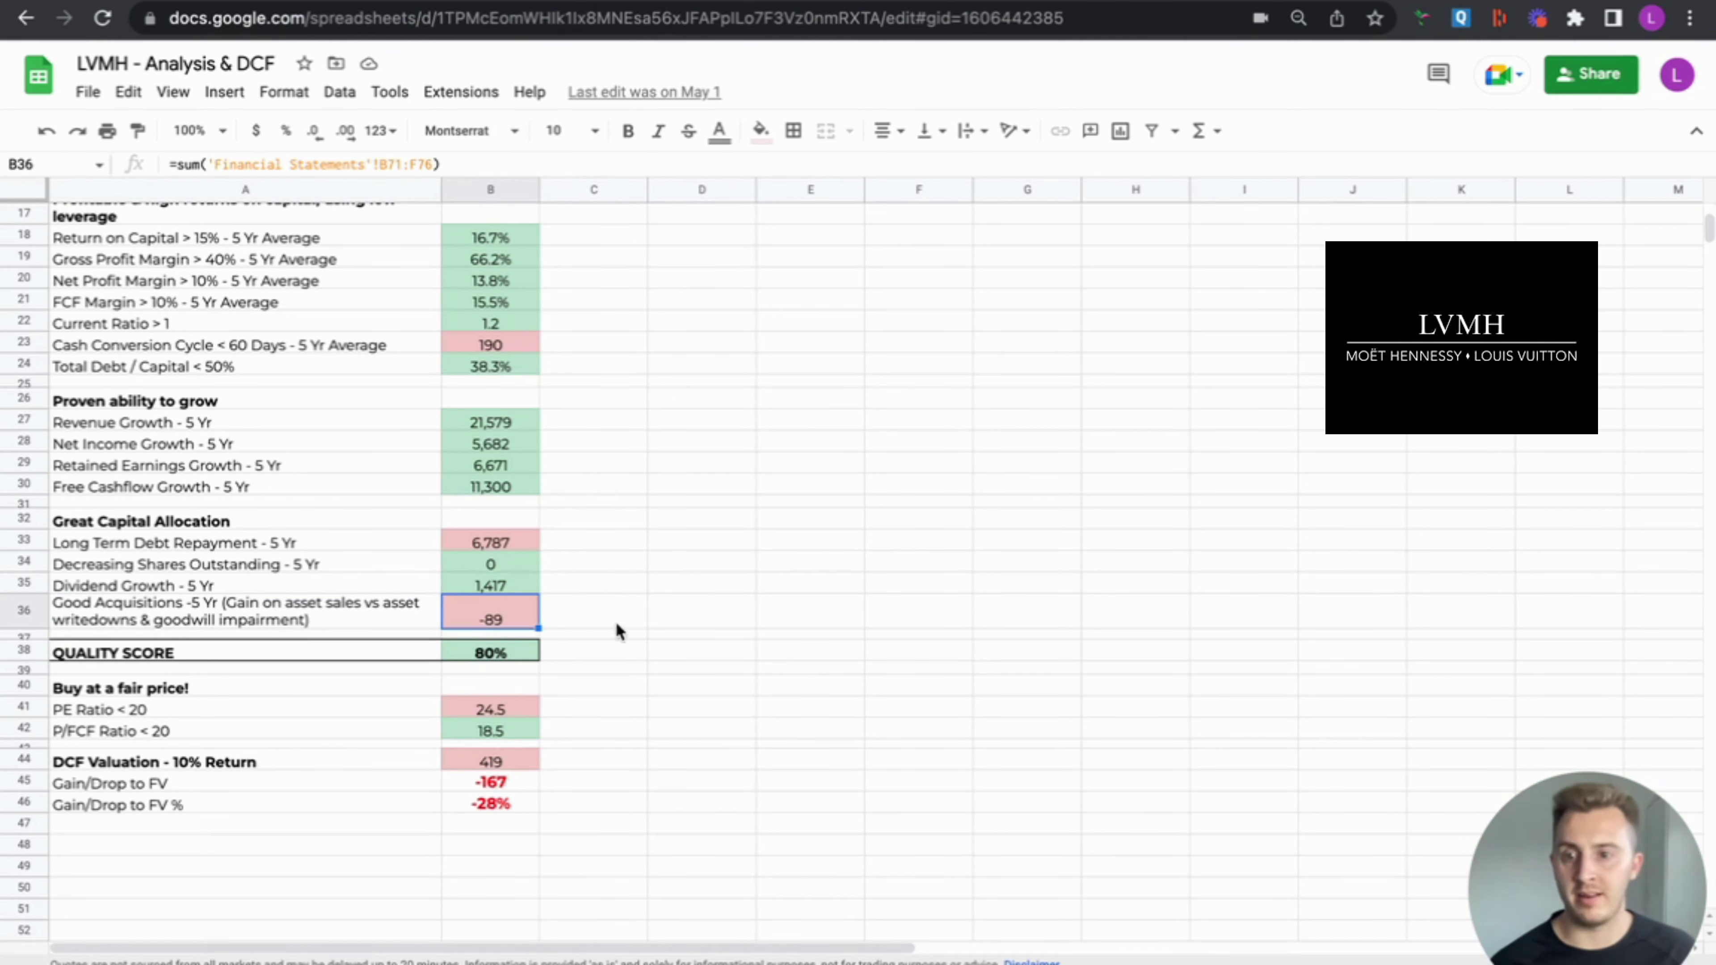
click(503, 635)
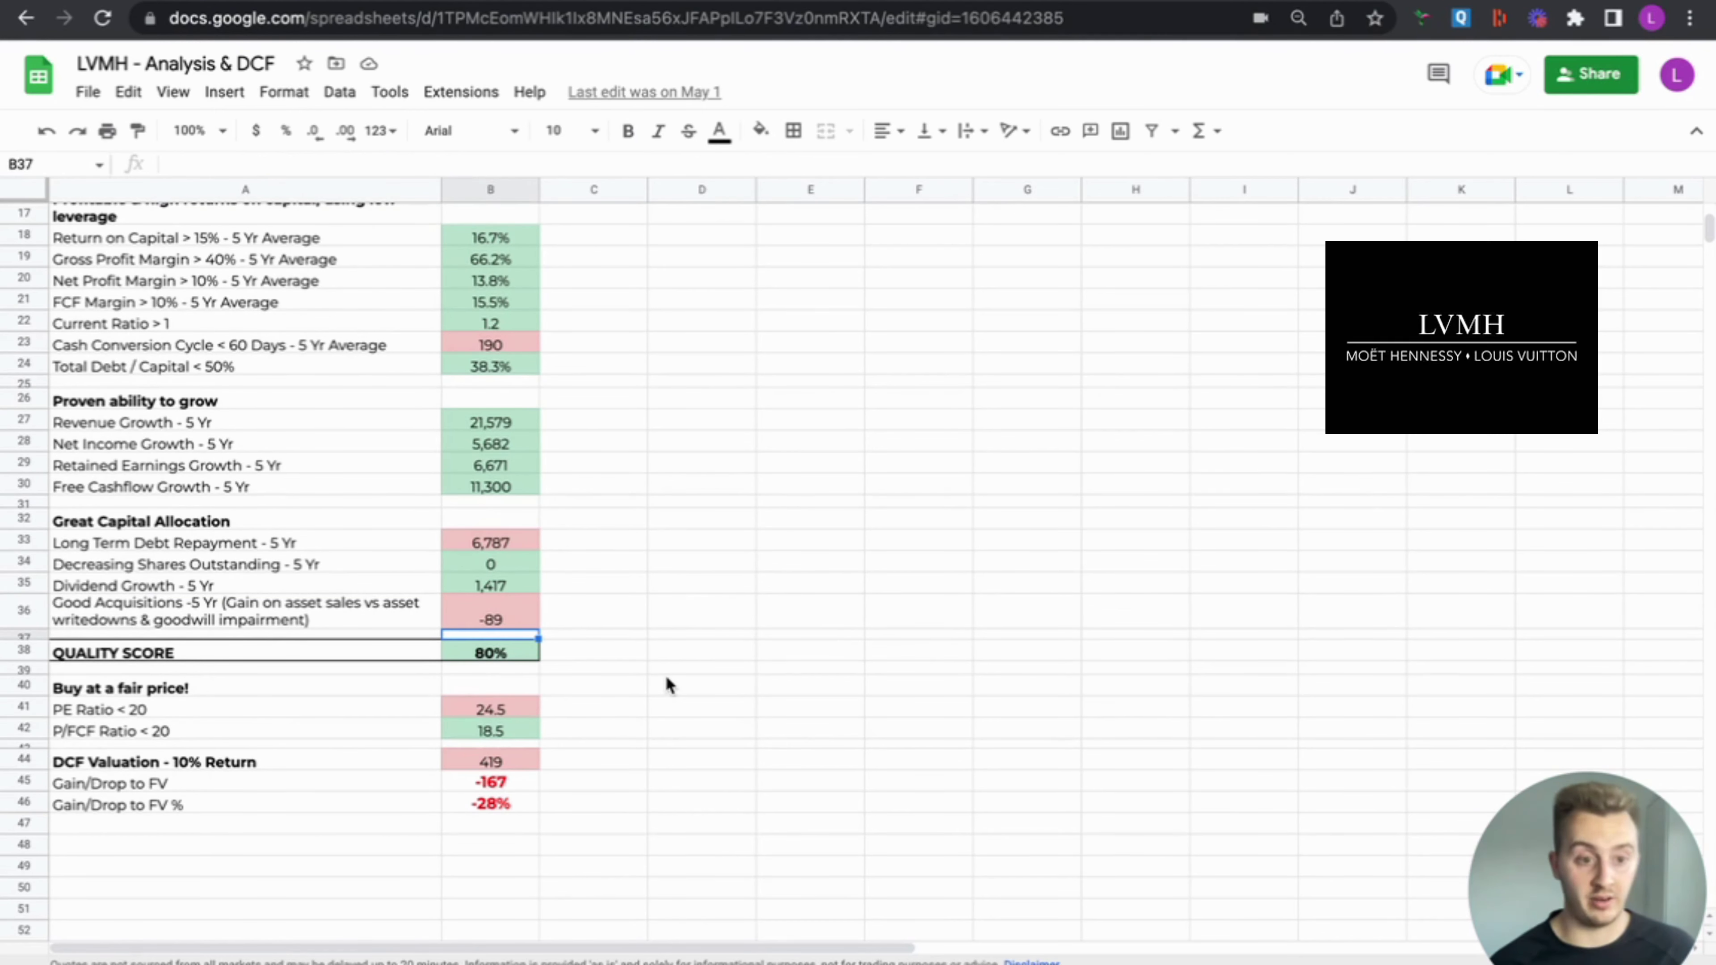
scroll(669, 685, down, 1)
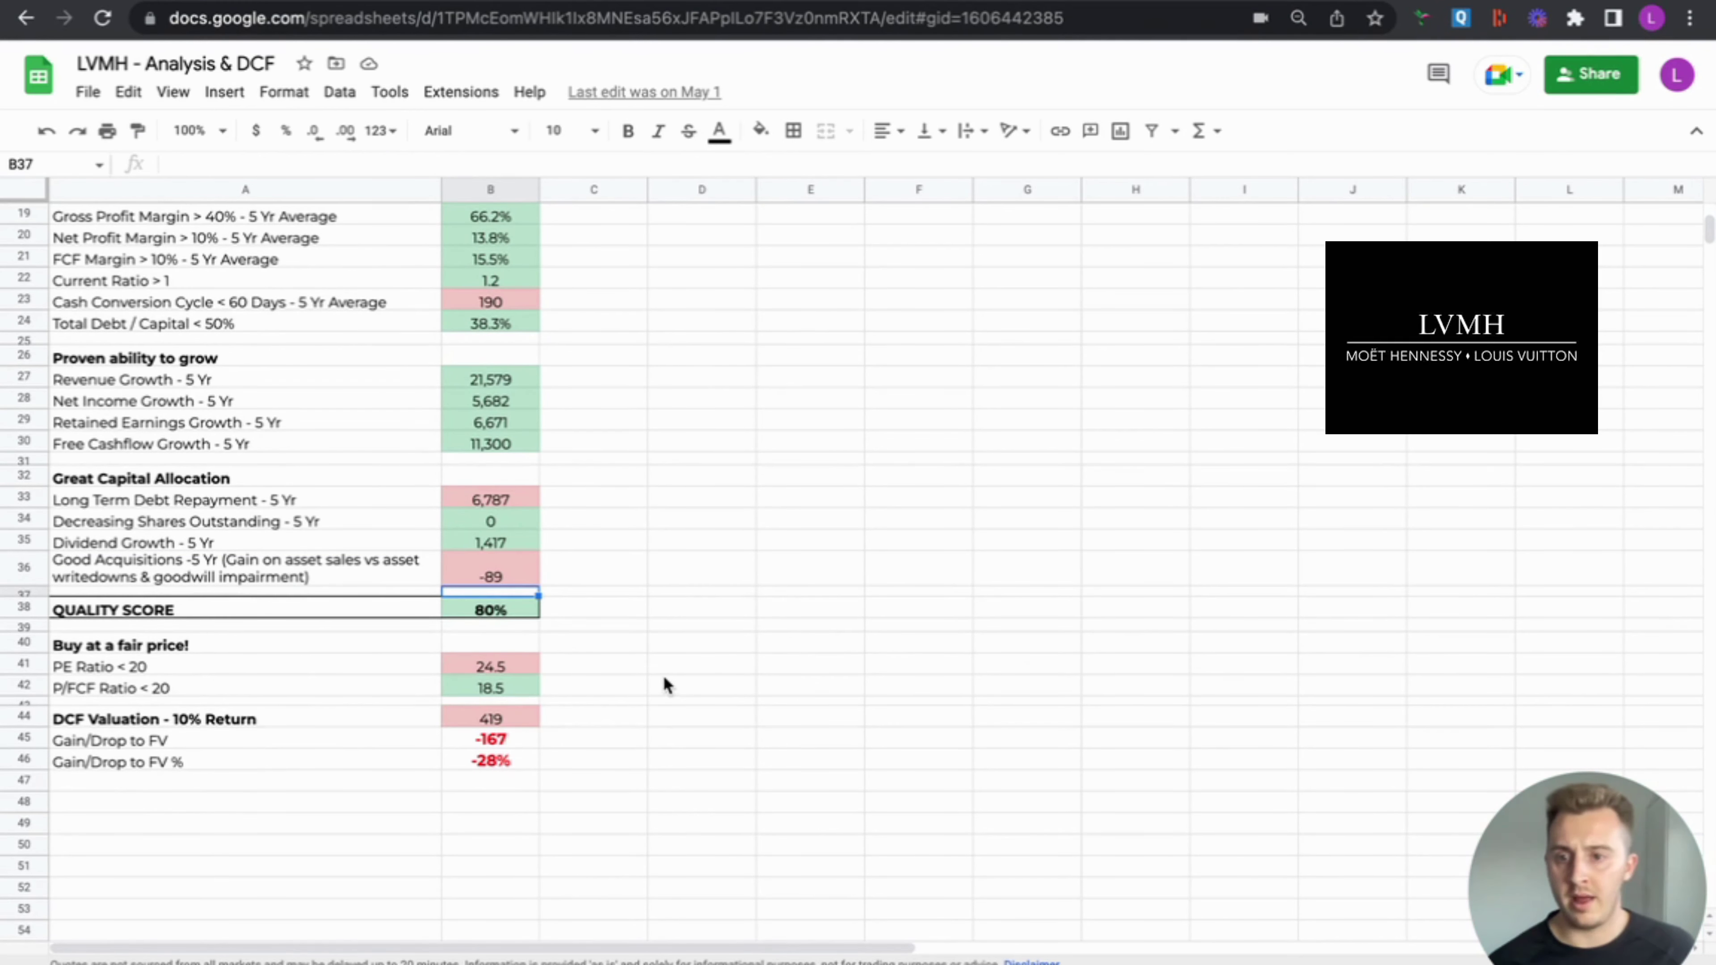
click(236, 669)
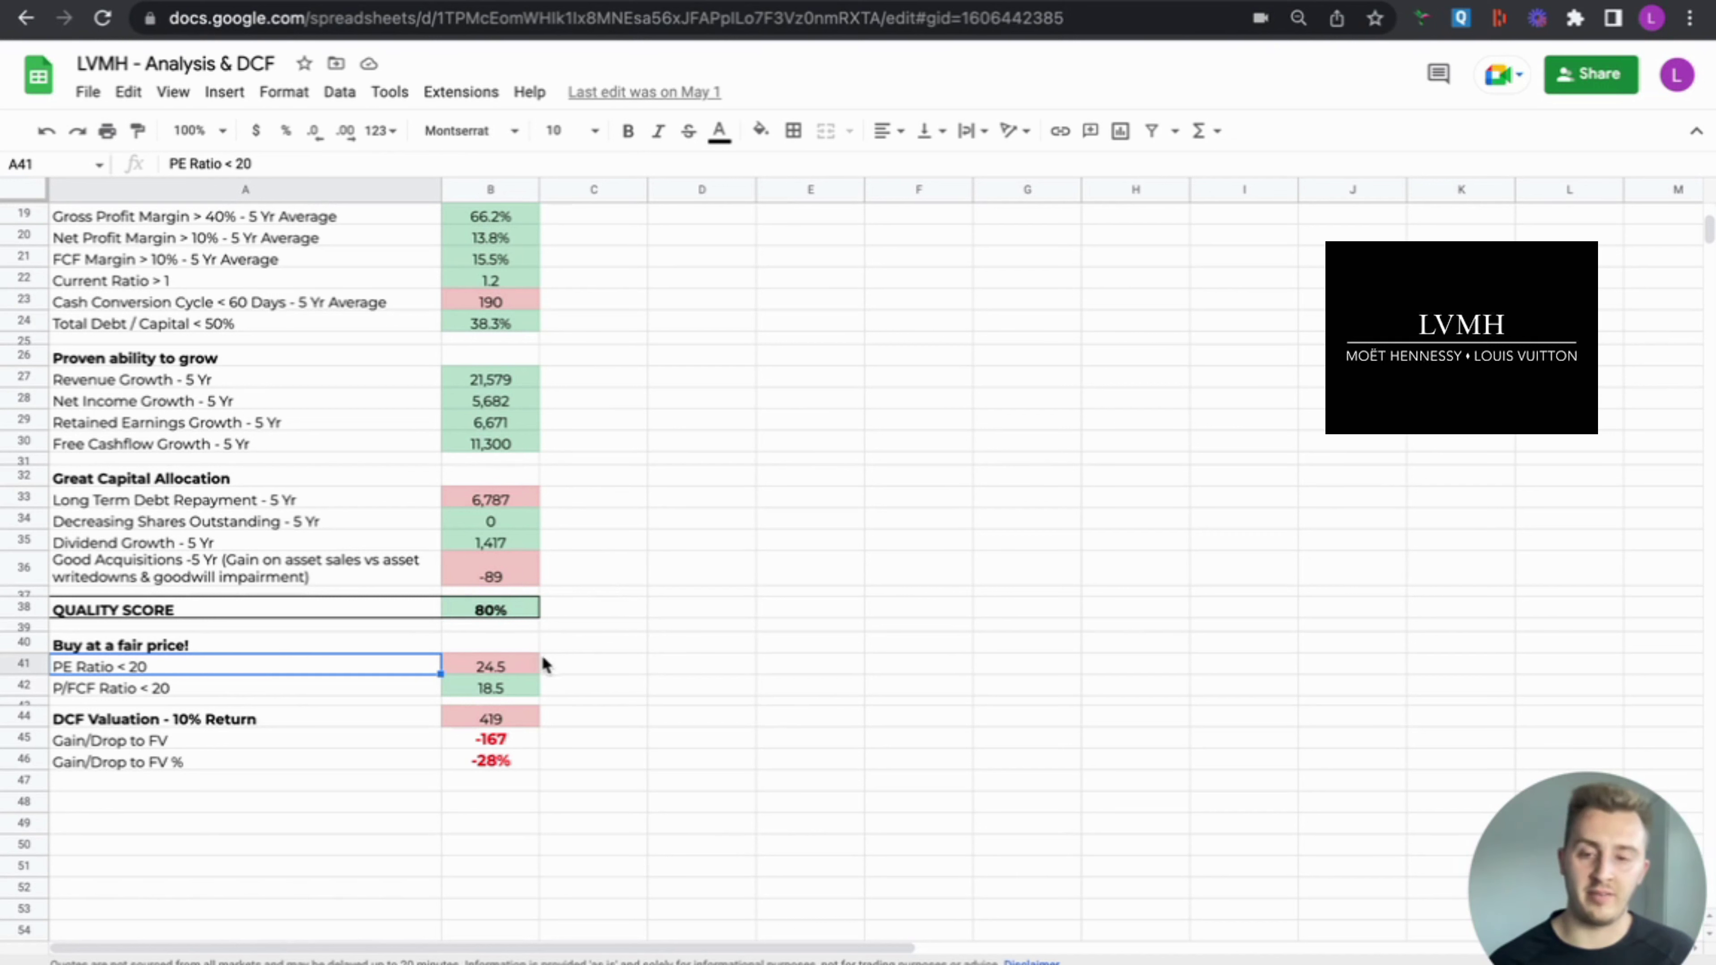
click(245, 703)
click(481, 689)
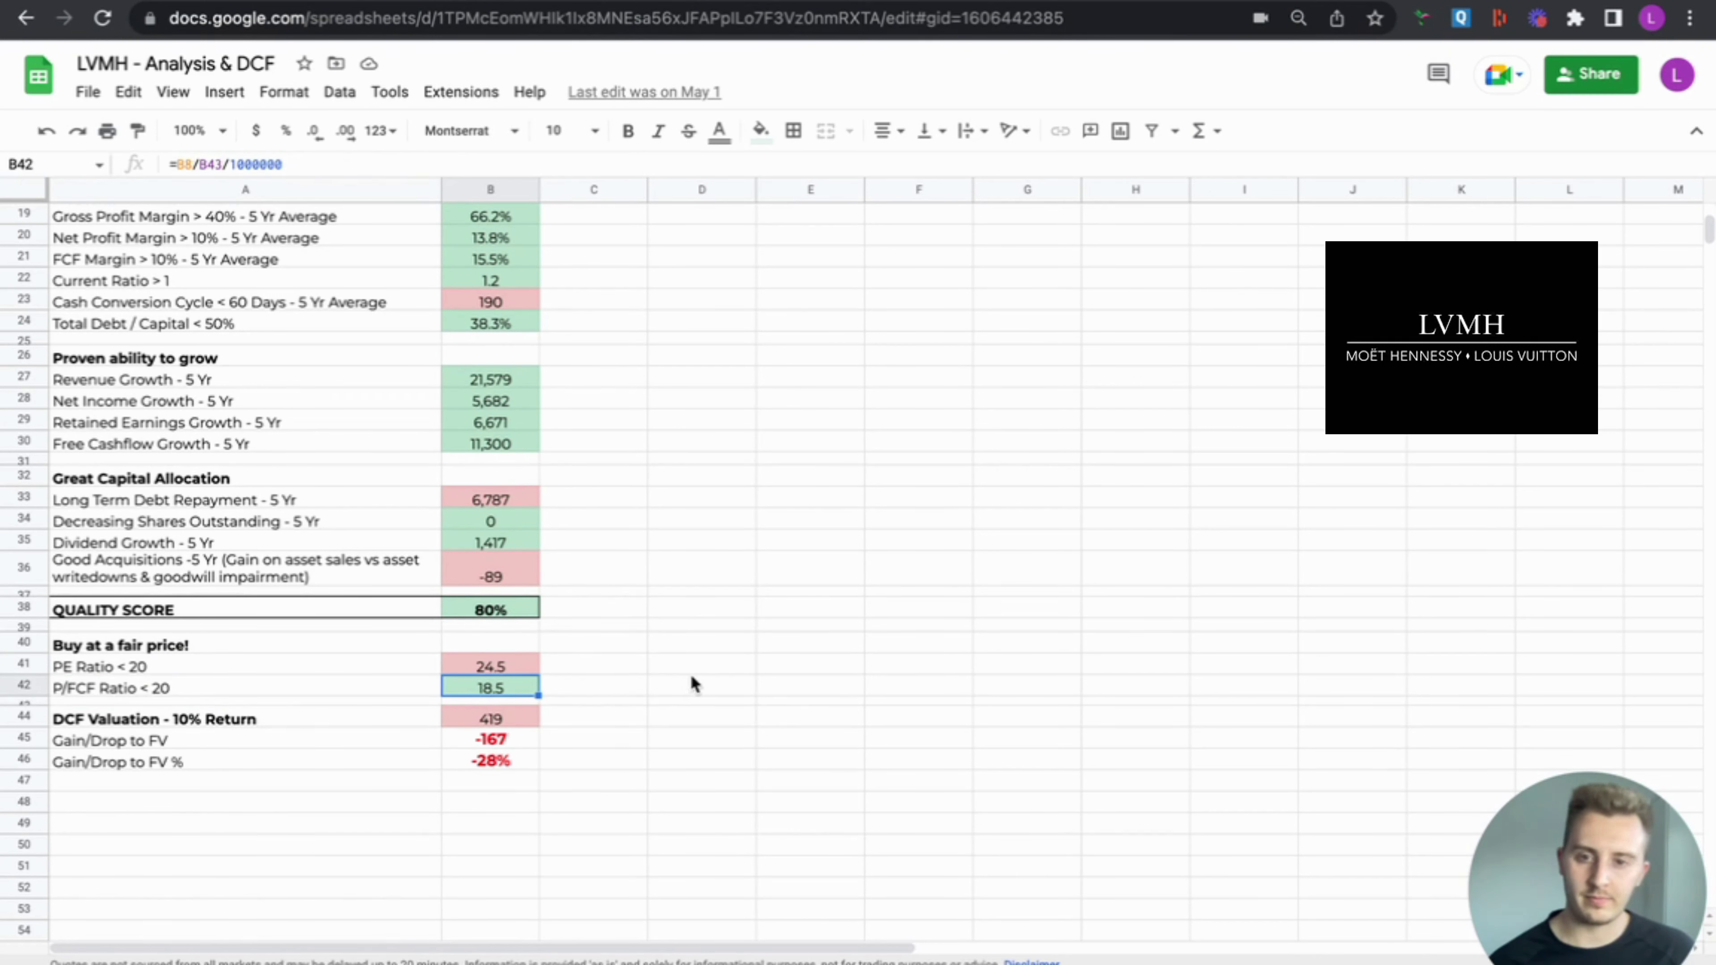
click(527, 721)
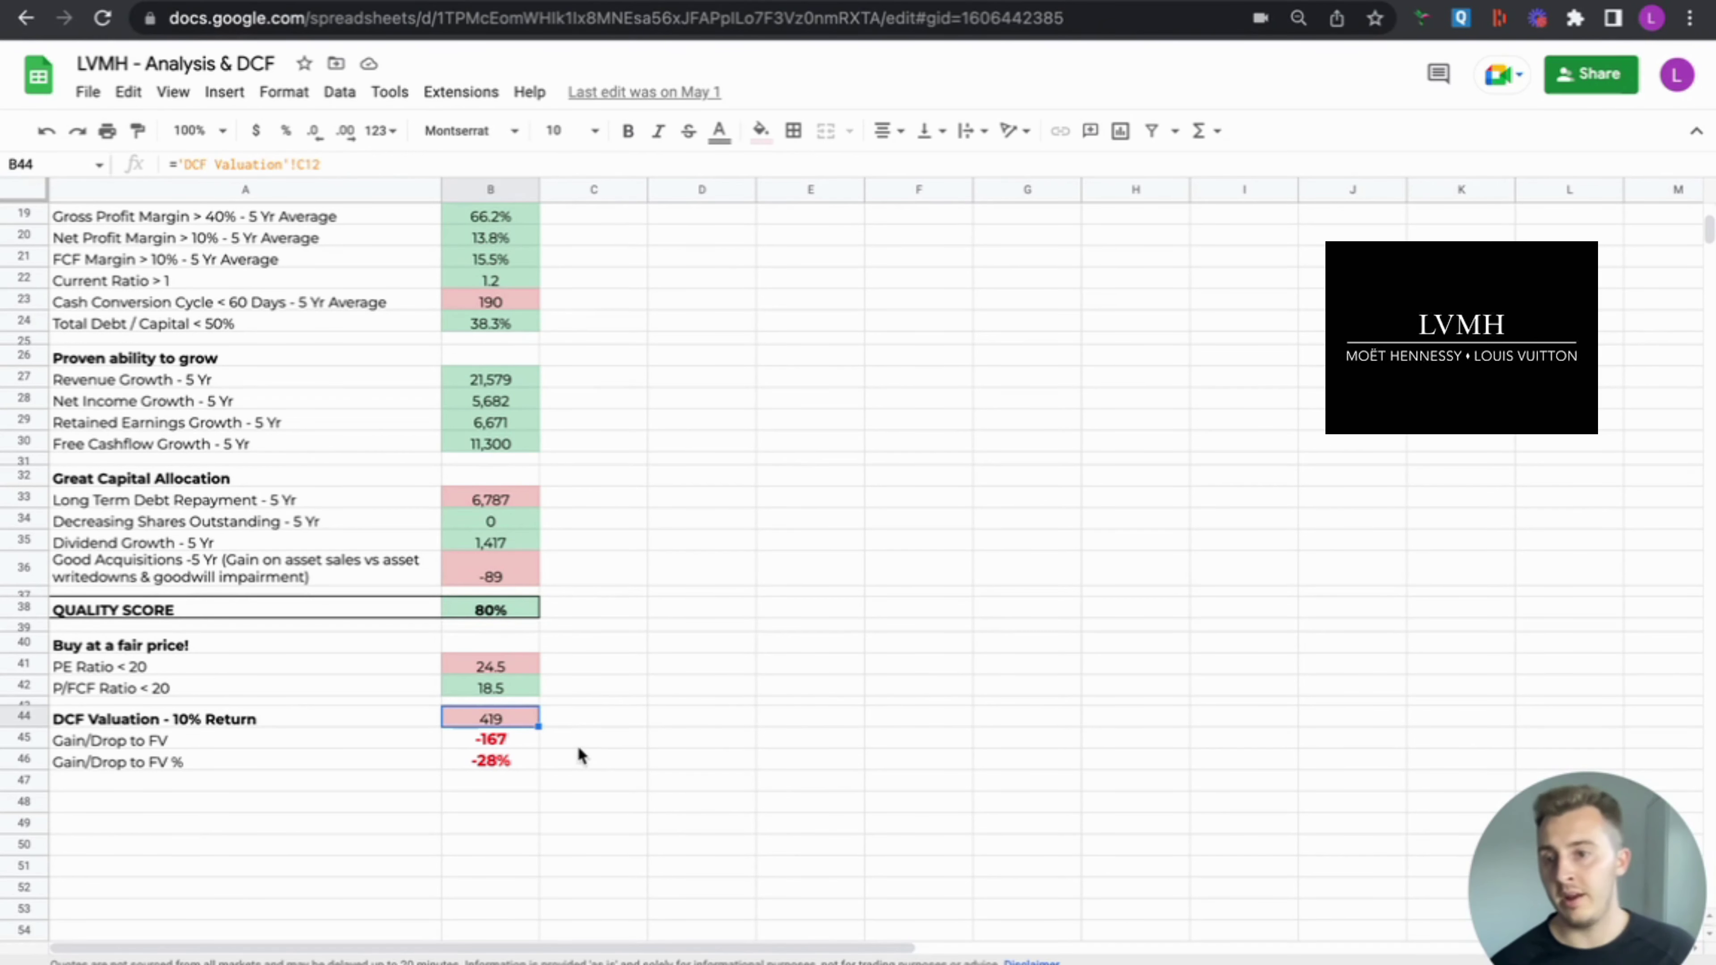
click(493, 760)
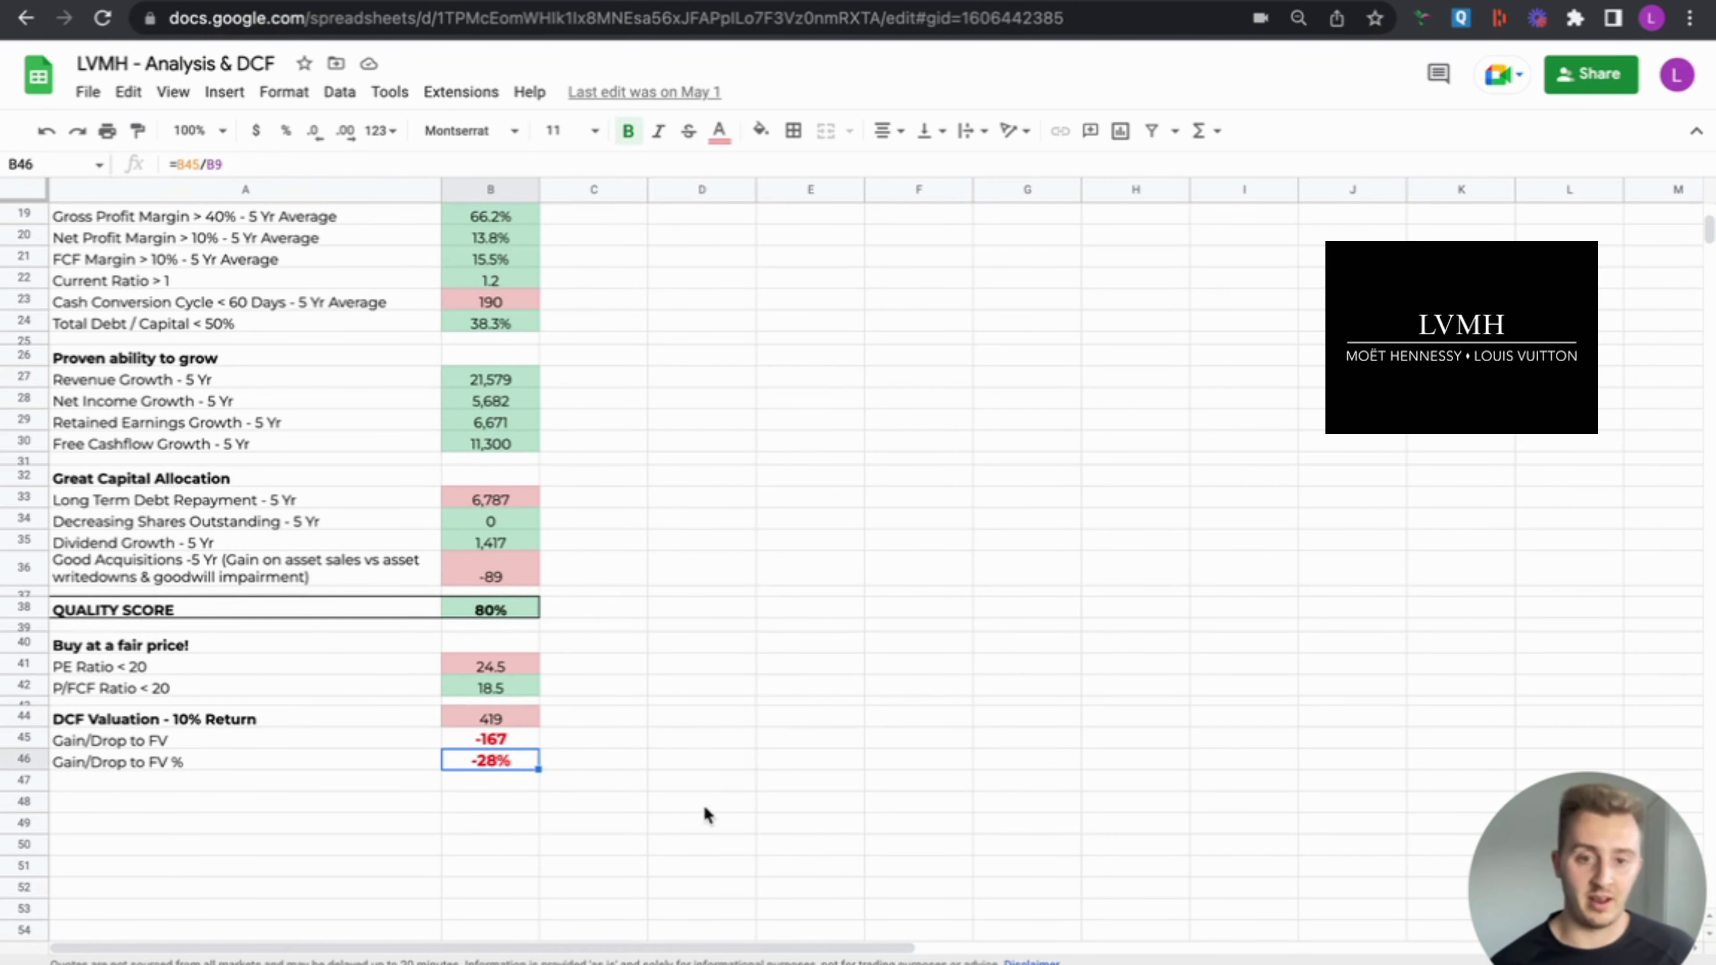
scroll(750, 791, up, 6)
click(517, 399)
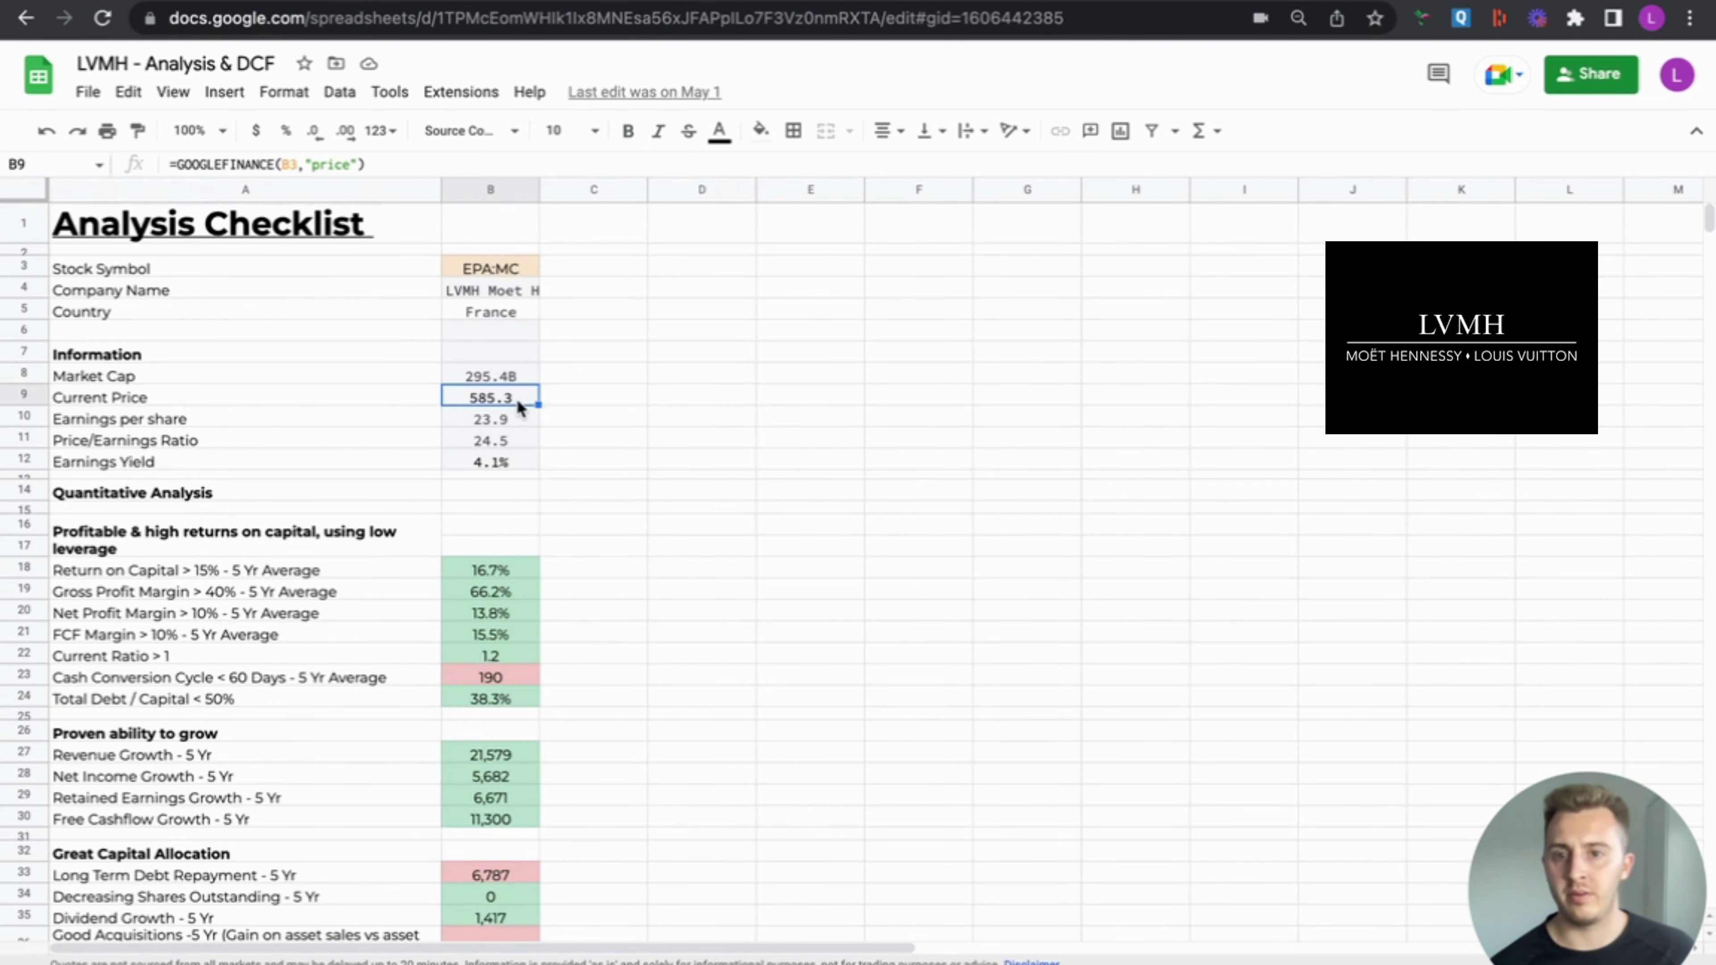
scroll(730, 668, down, 7)
click(505, 650)
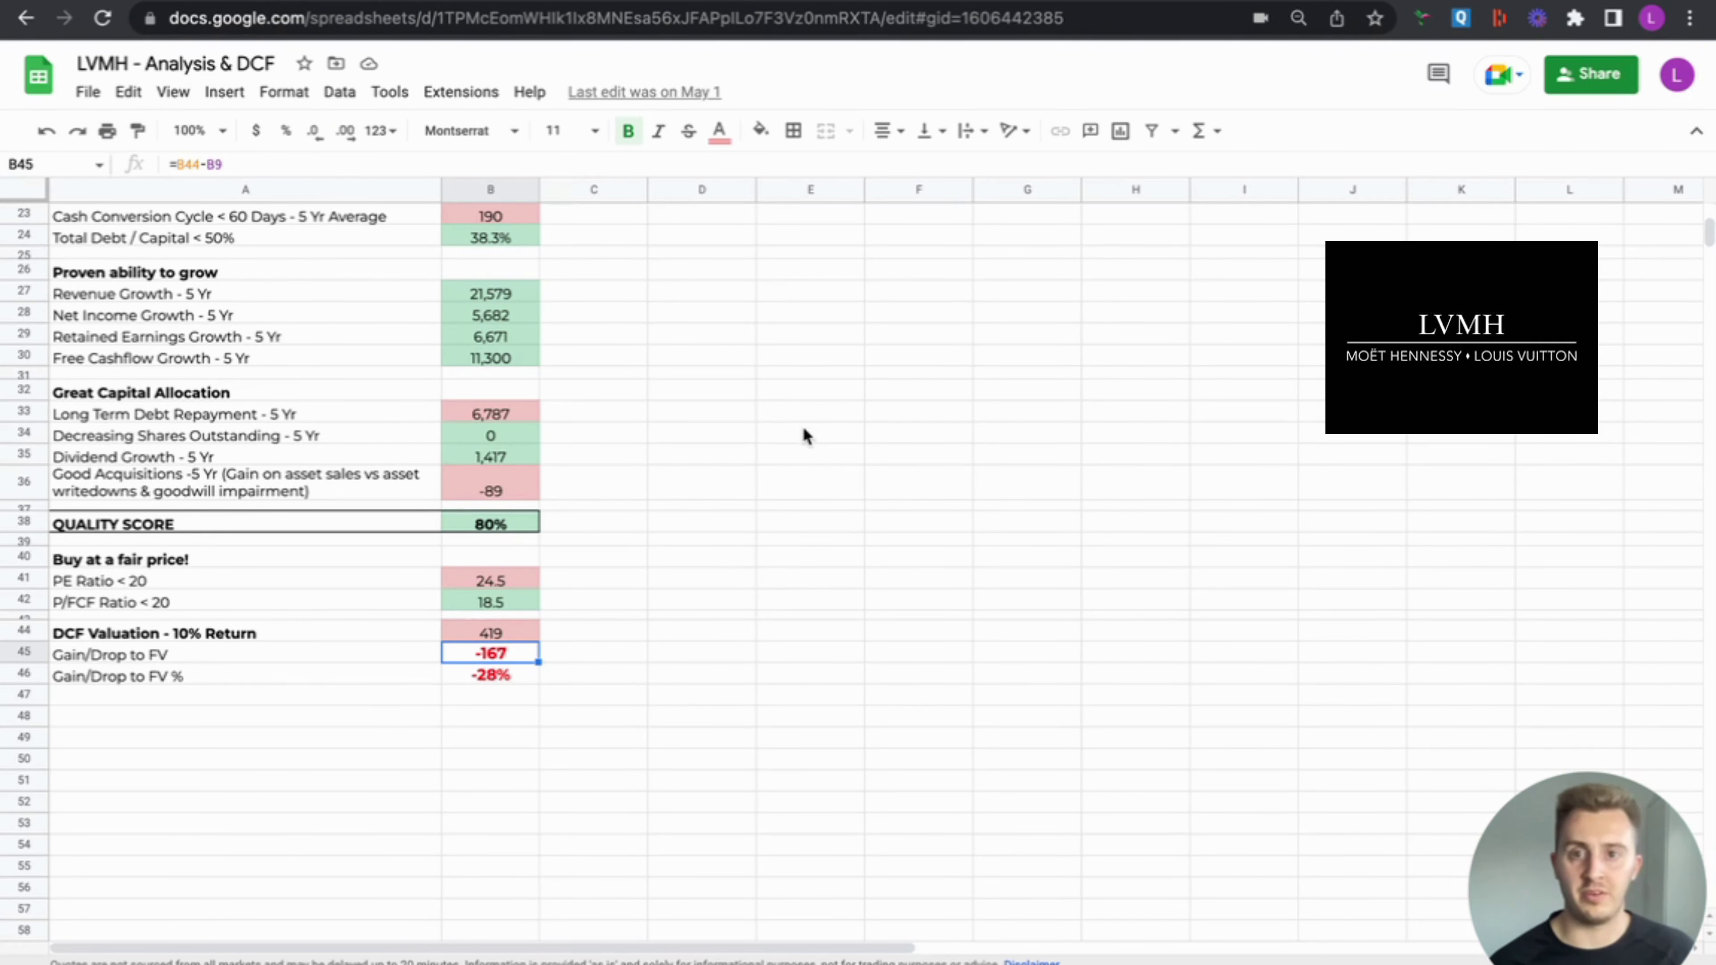
- Open the DCF Valuation sheet and inspect the 2022E–2024E free cash flow and fair value formulas
click(895, 958)
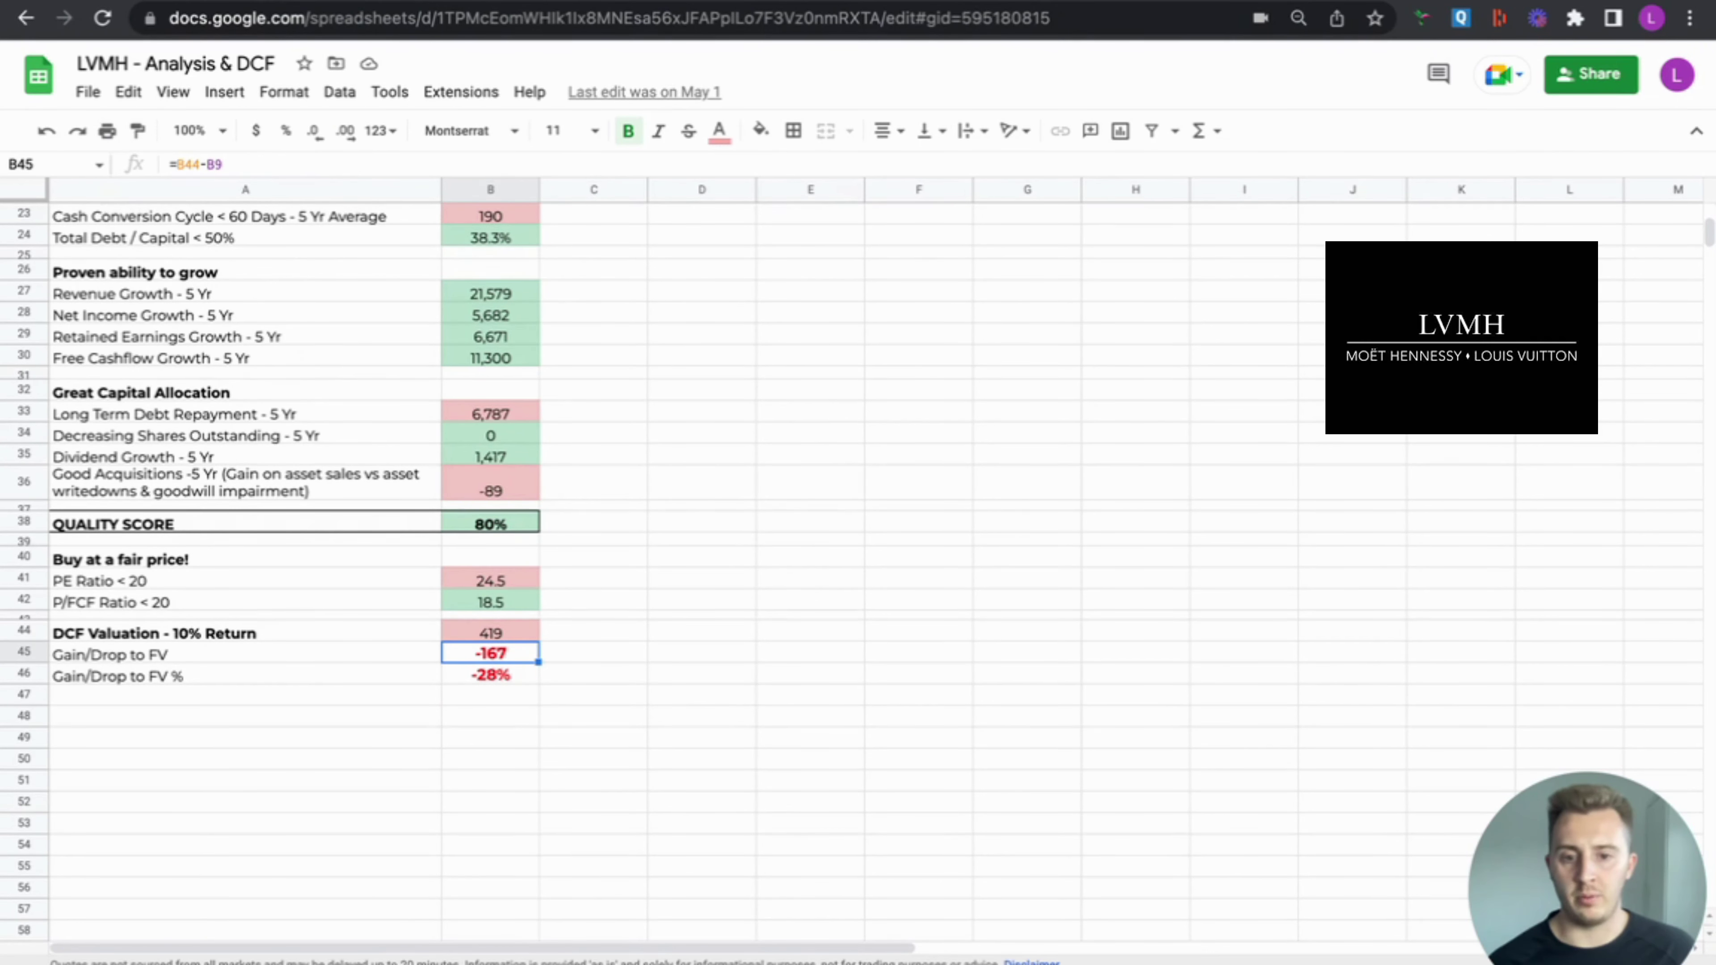
click(1011, 483)
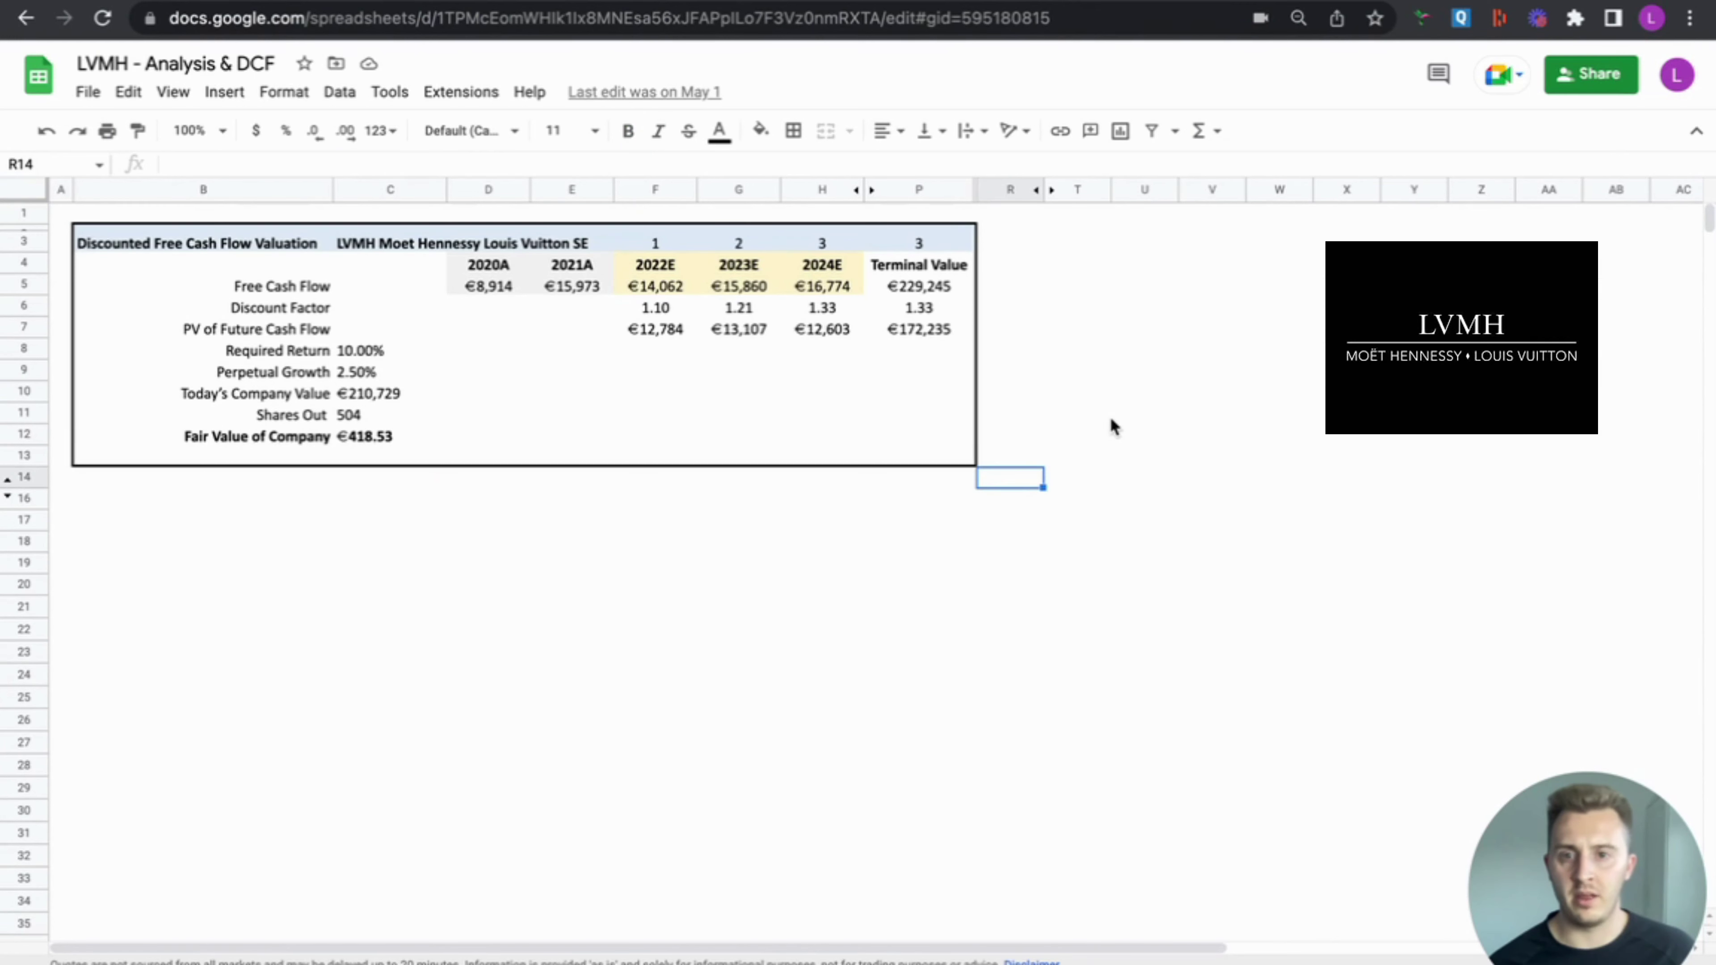
click(677, 291)
click(746, 289)
click(858, 292)
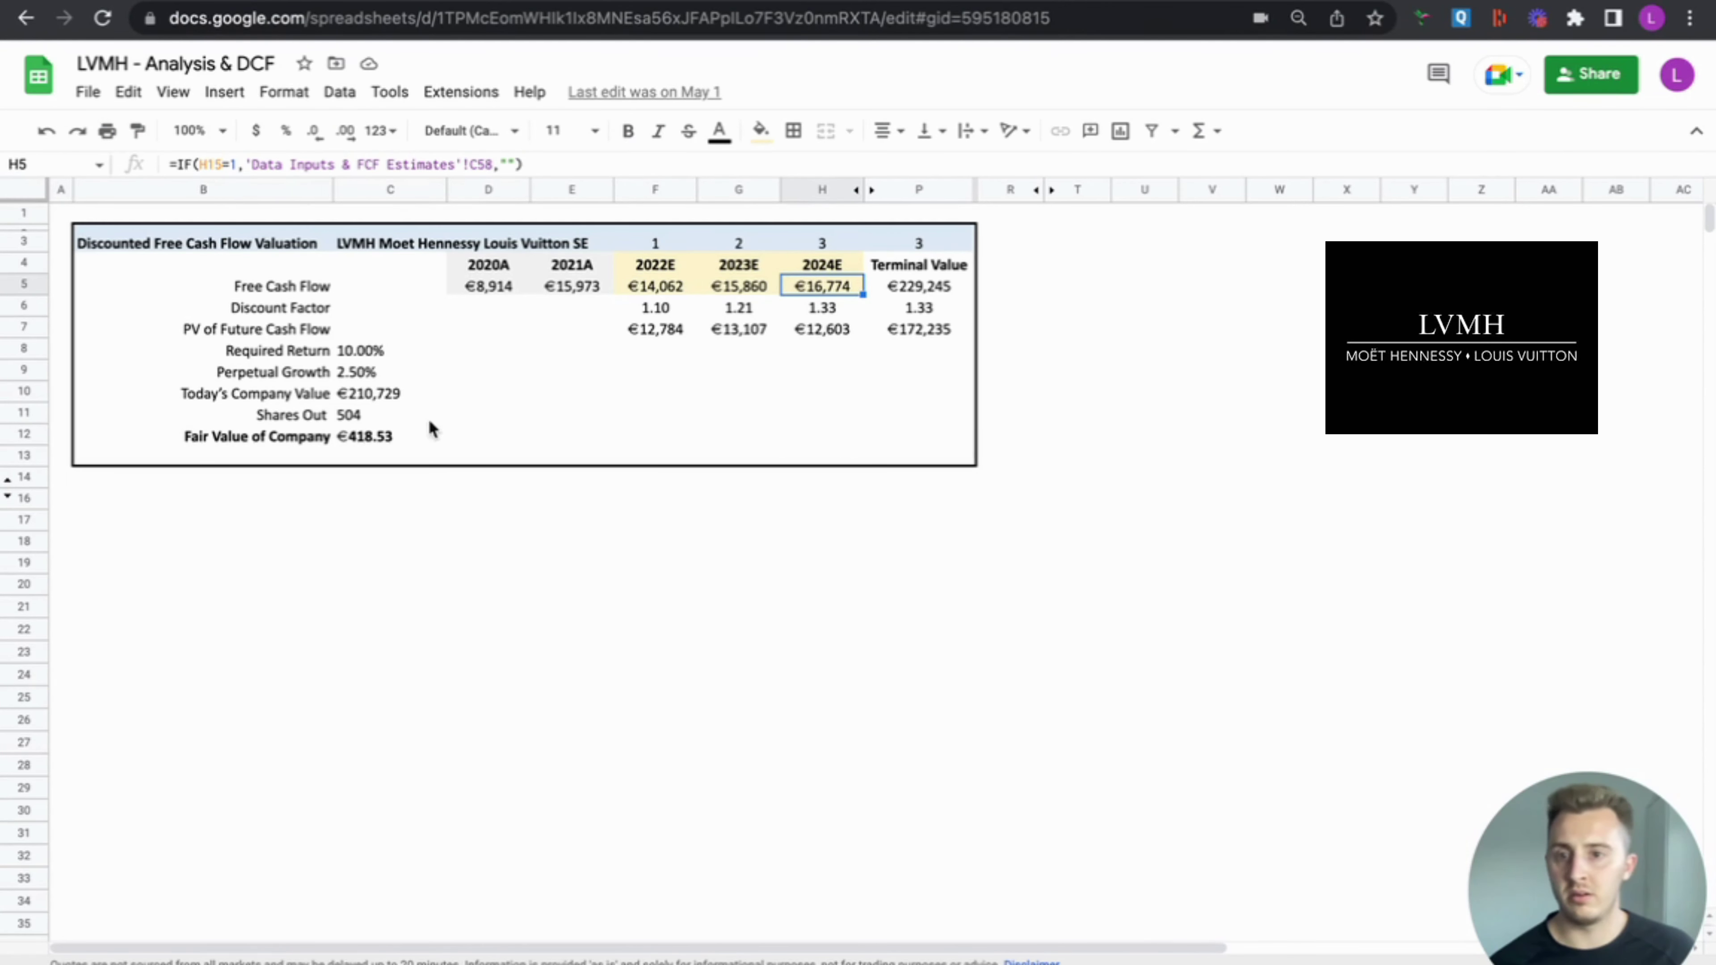
click(370, 440)
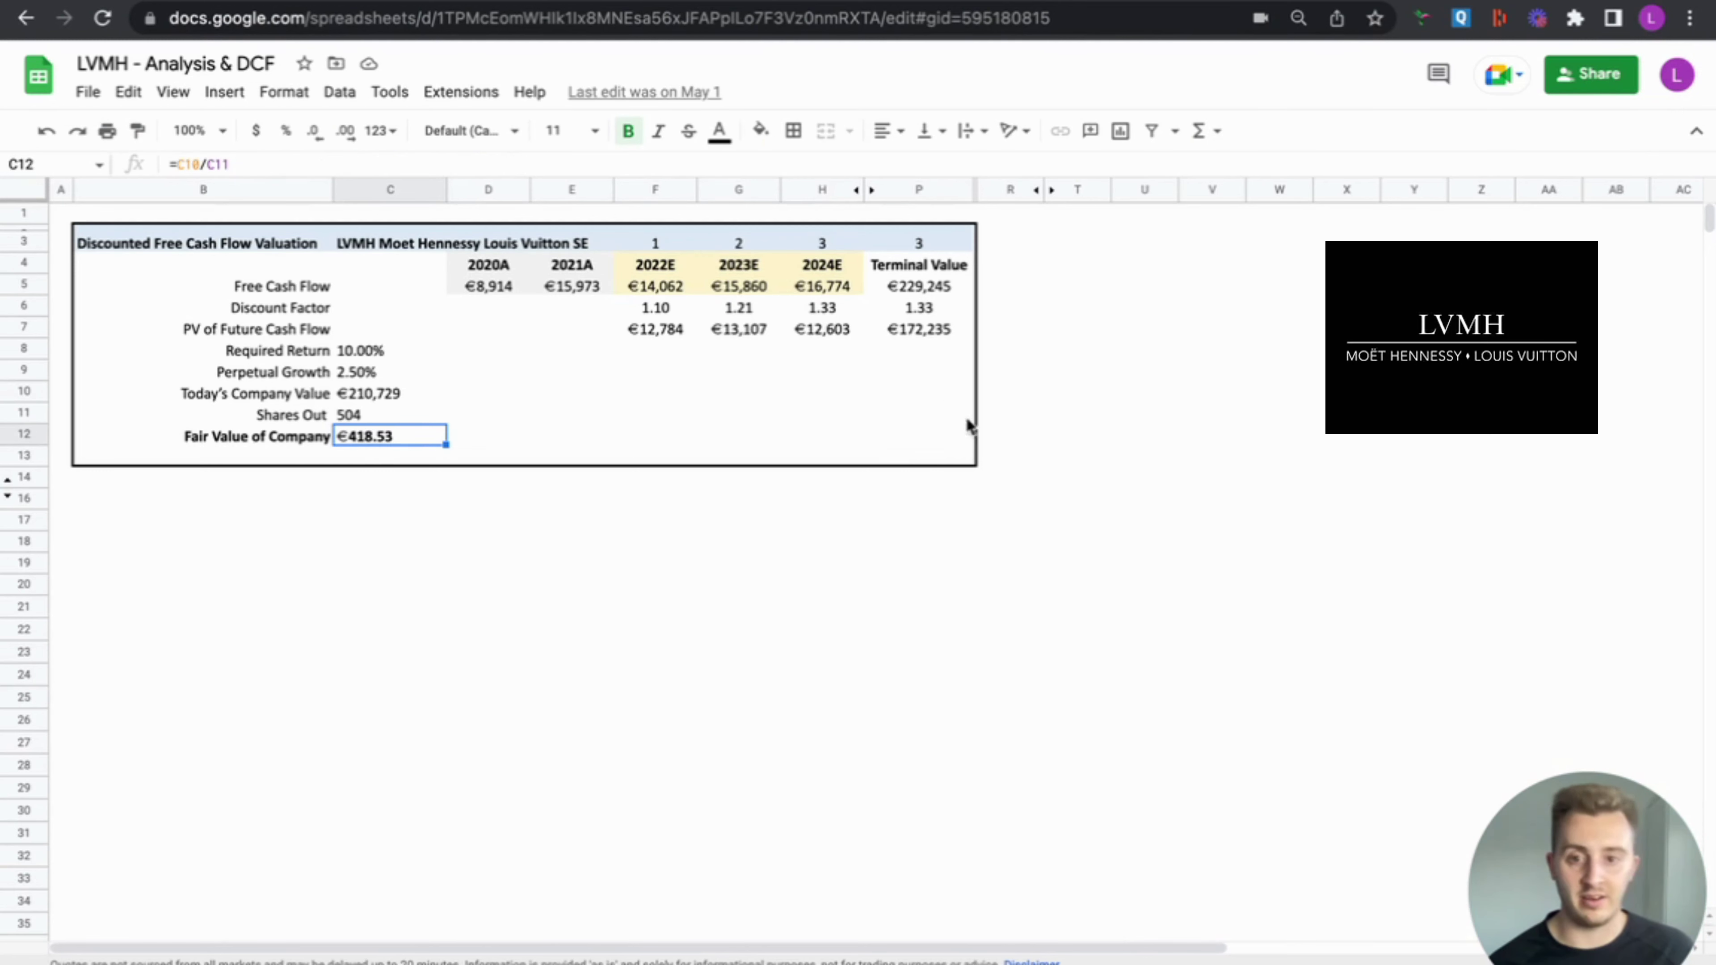
- Revisit the 2022E free cash flow estimate and the €418.53 fair value result
click(699, 960)
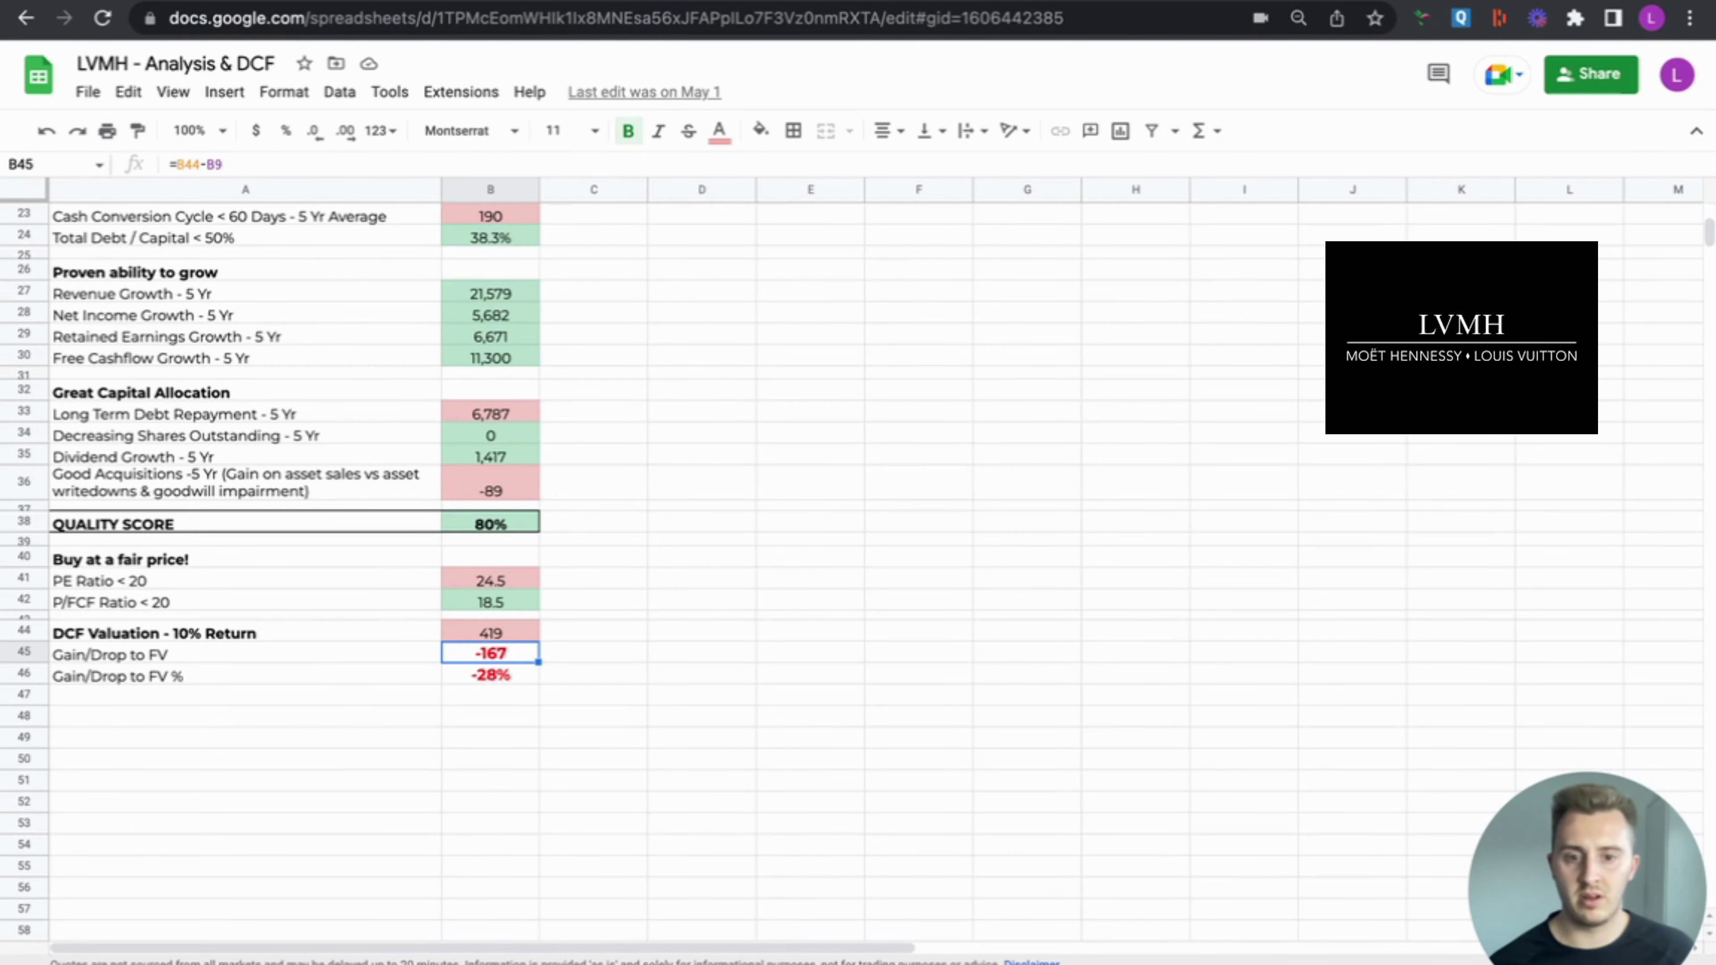
key(ctrl+shift+Page_Up)
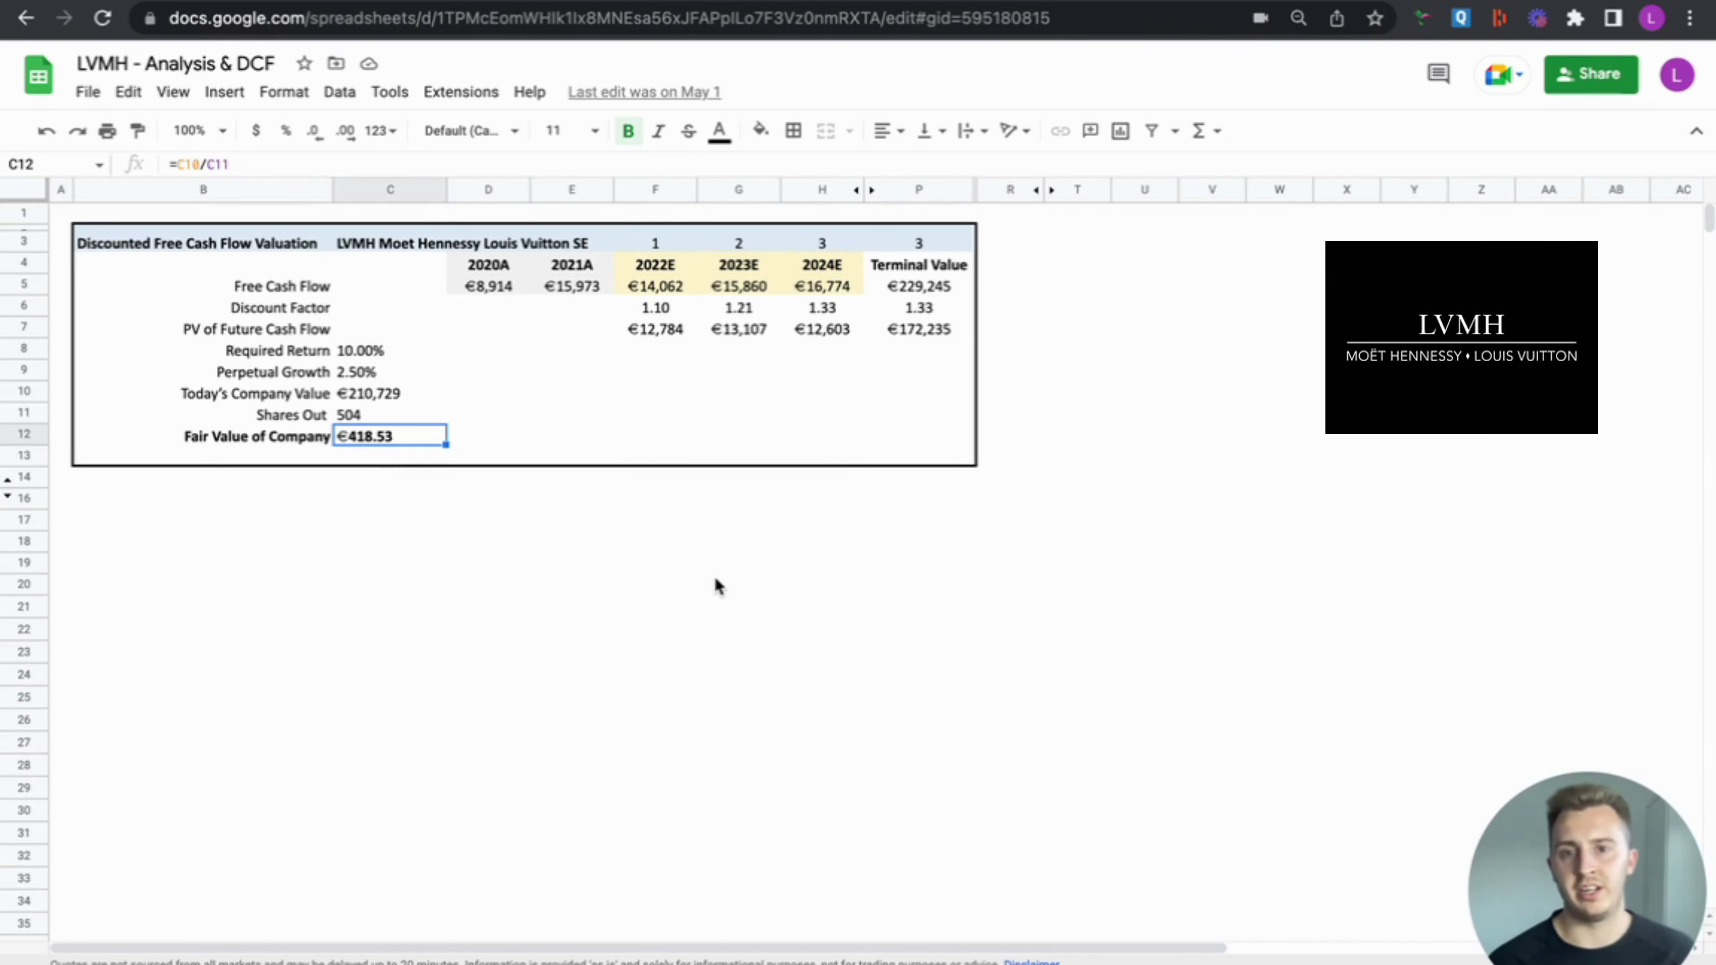
click(648, 289)
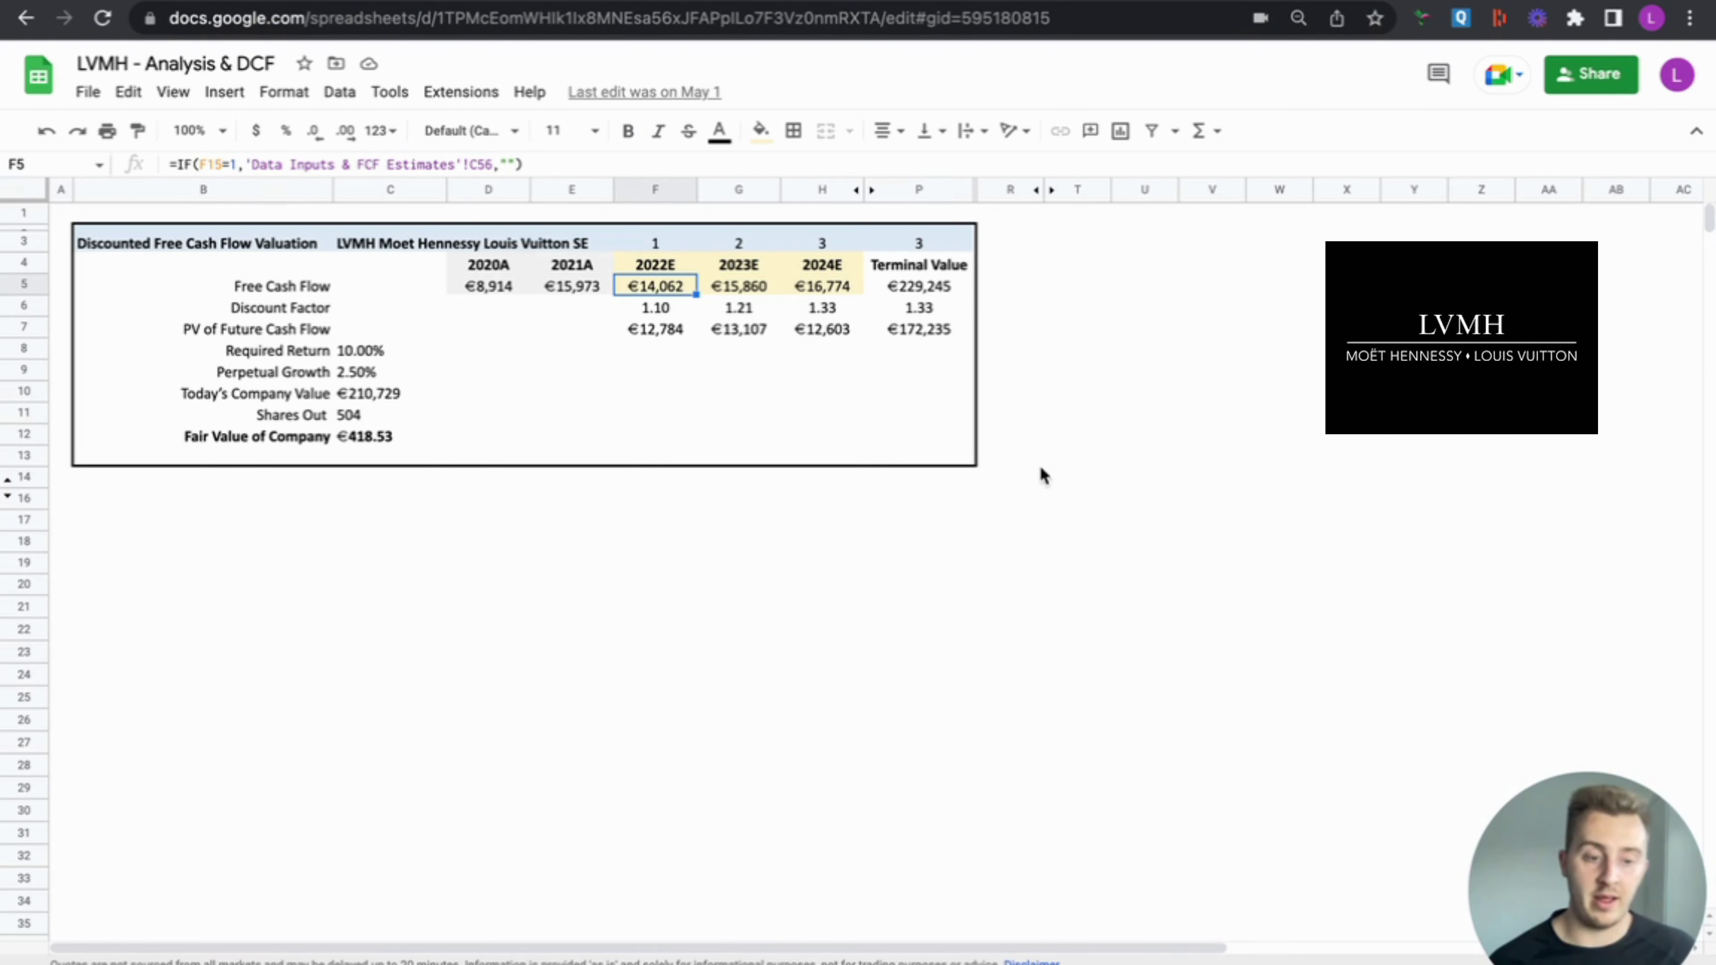
click(355, 436)
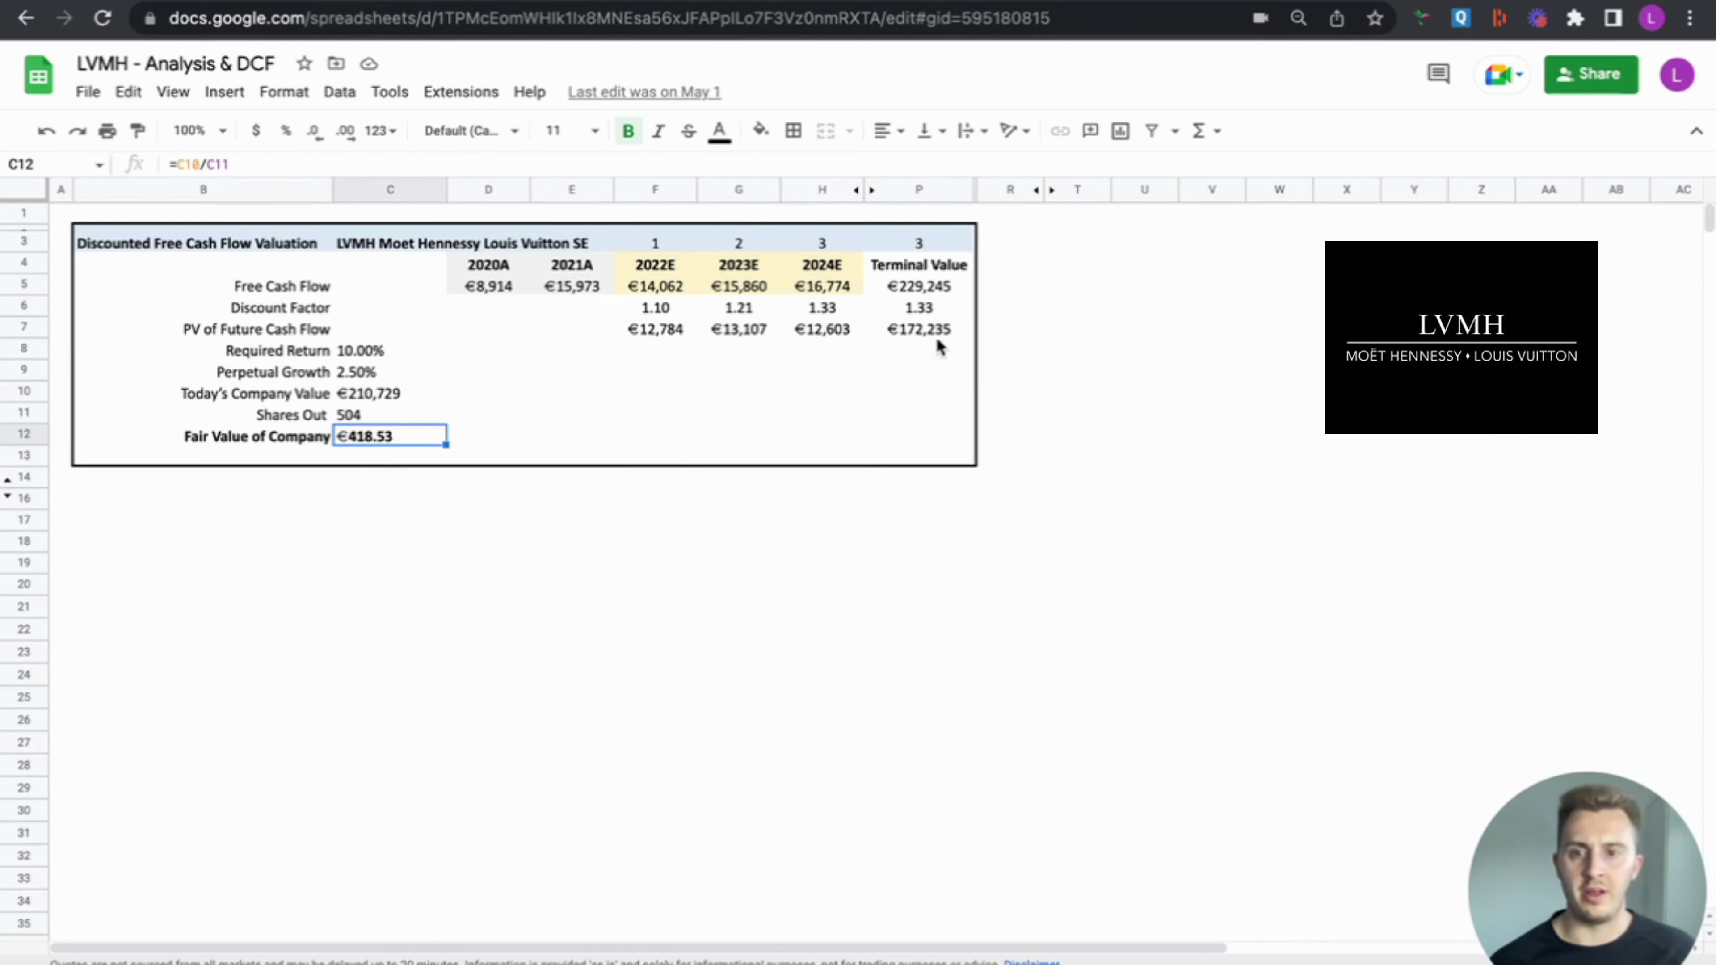
click(632, 562)
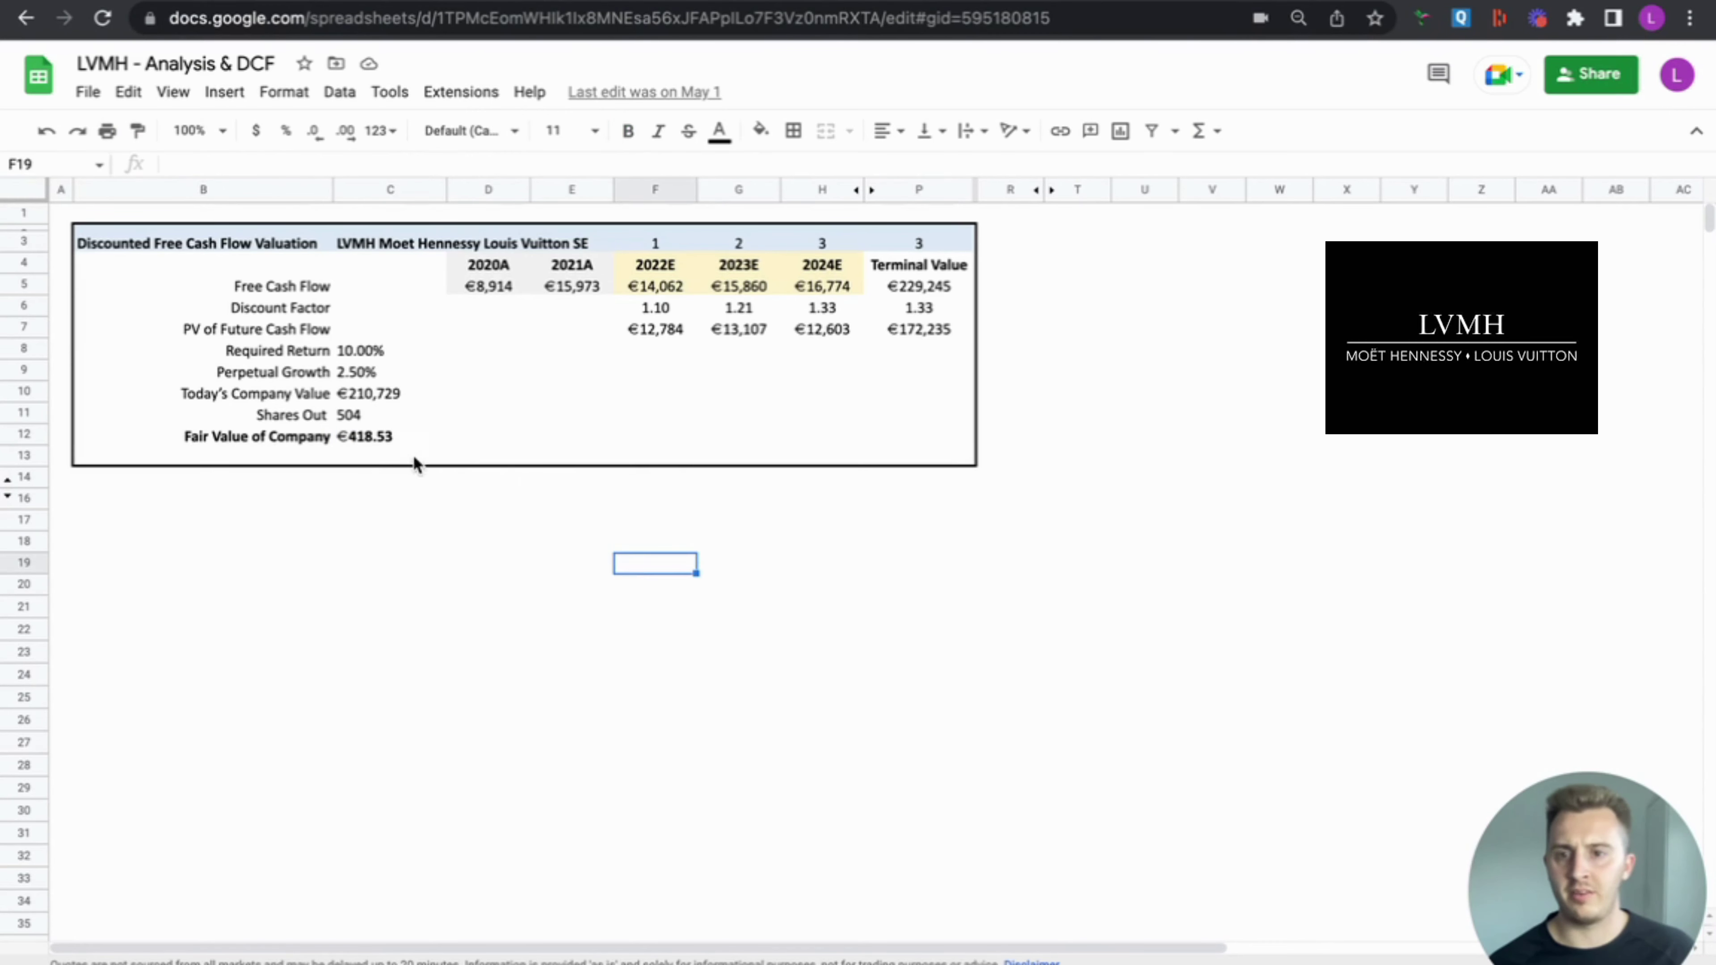
mouse_move(662, 57)
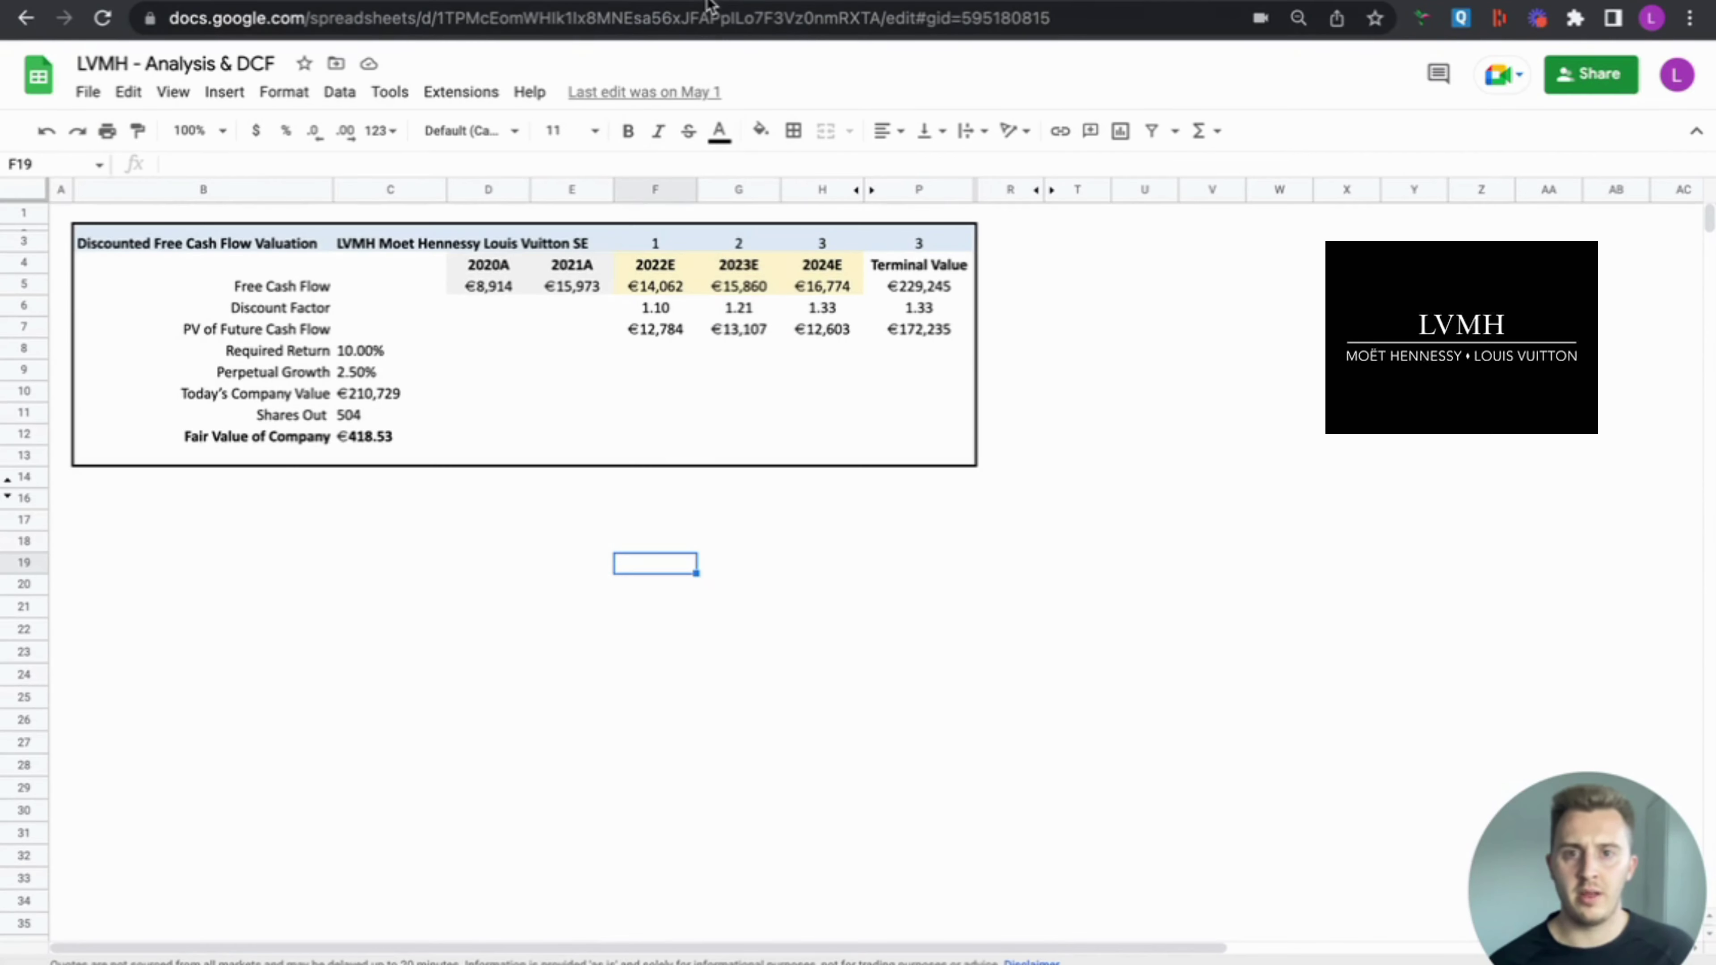
click(709, 38)
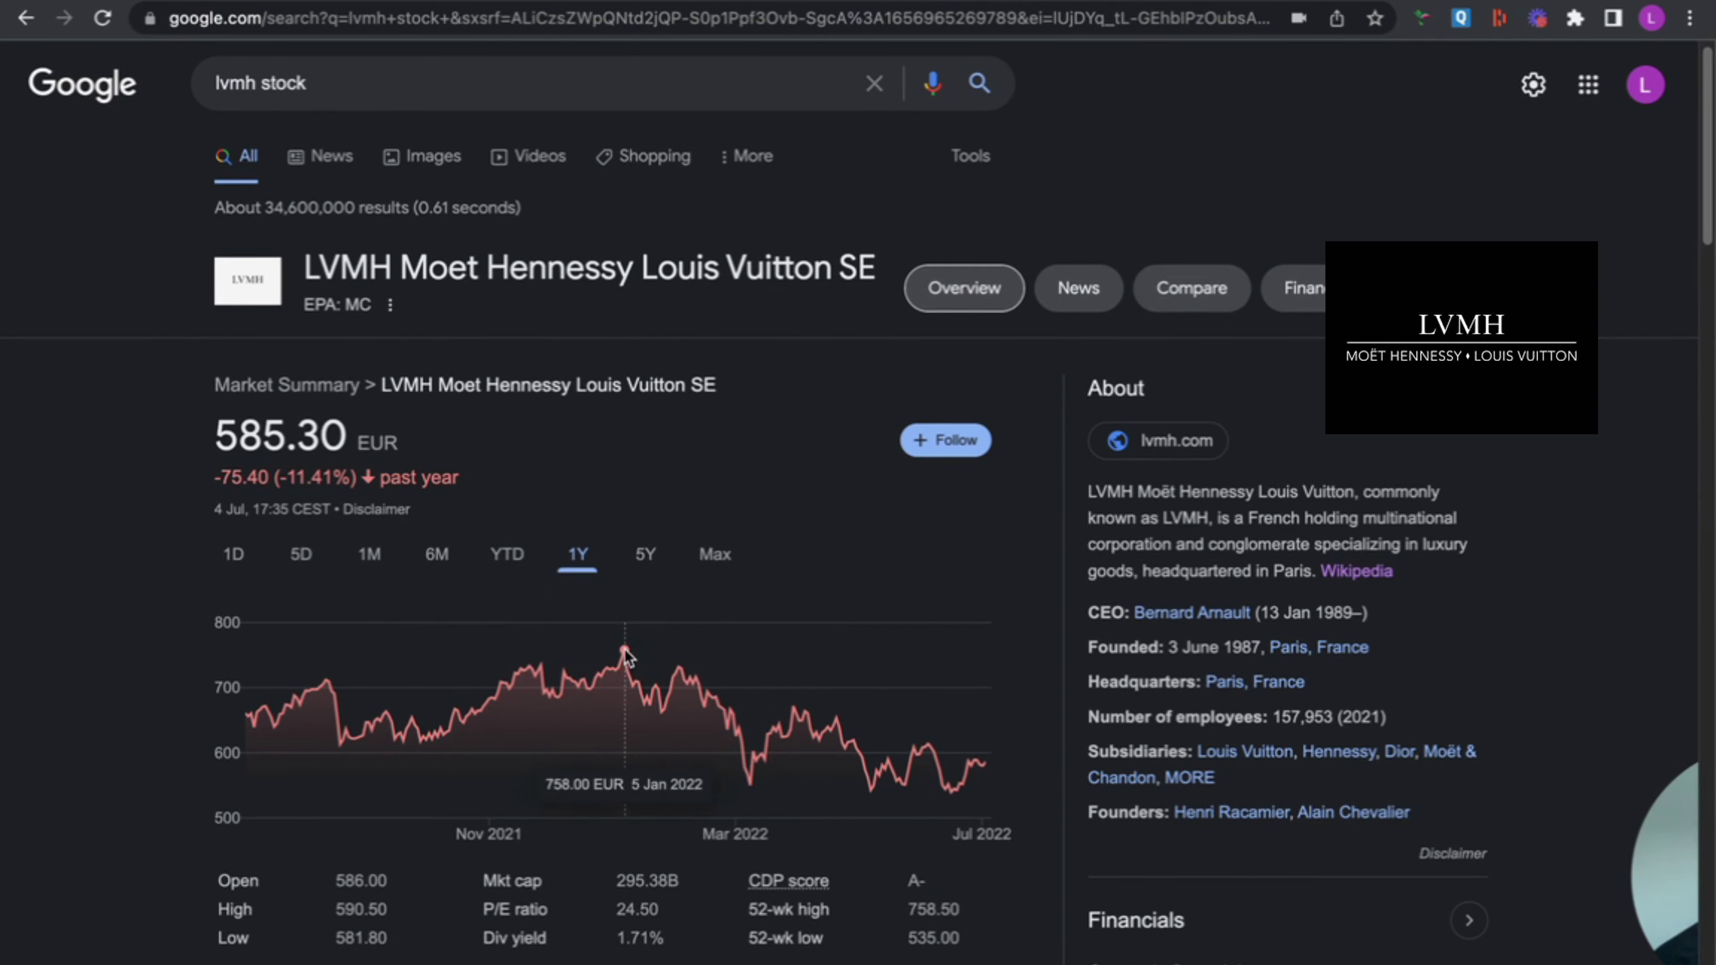
drag(623, 653, 995, 687)
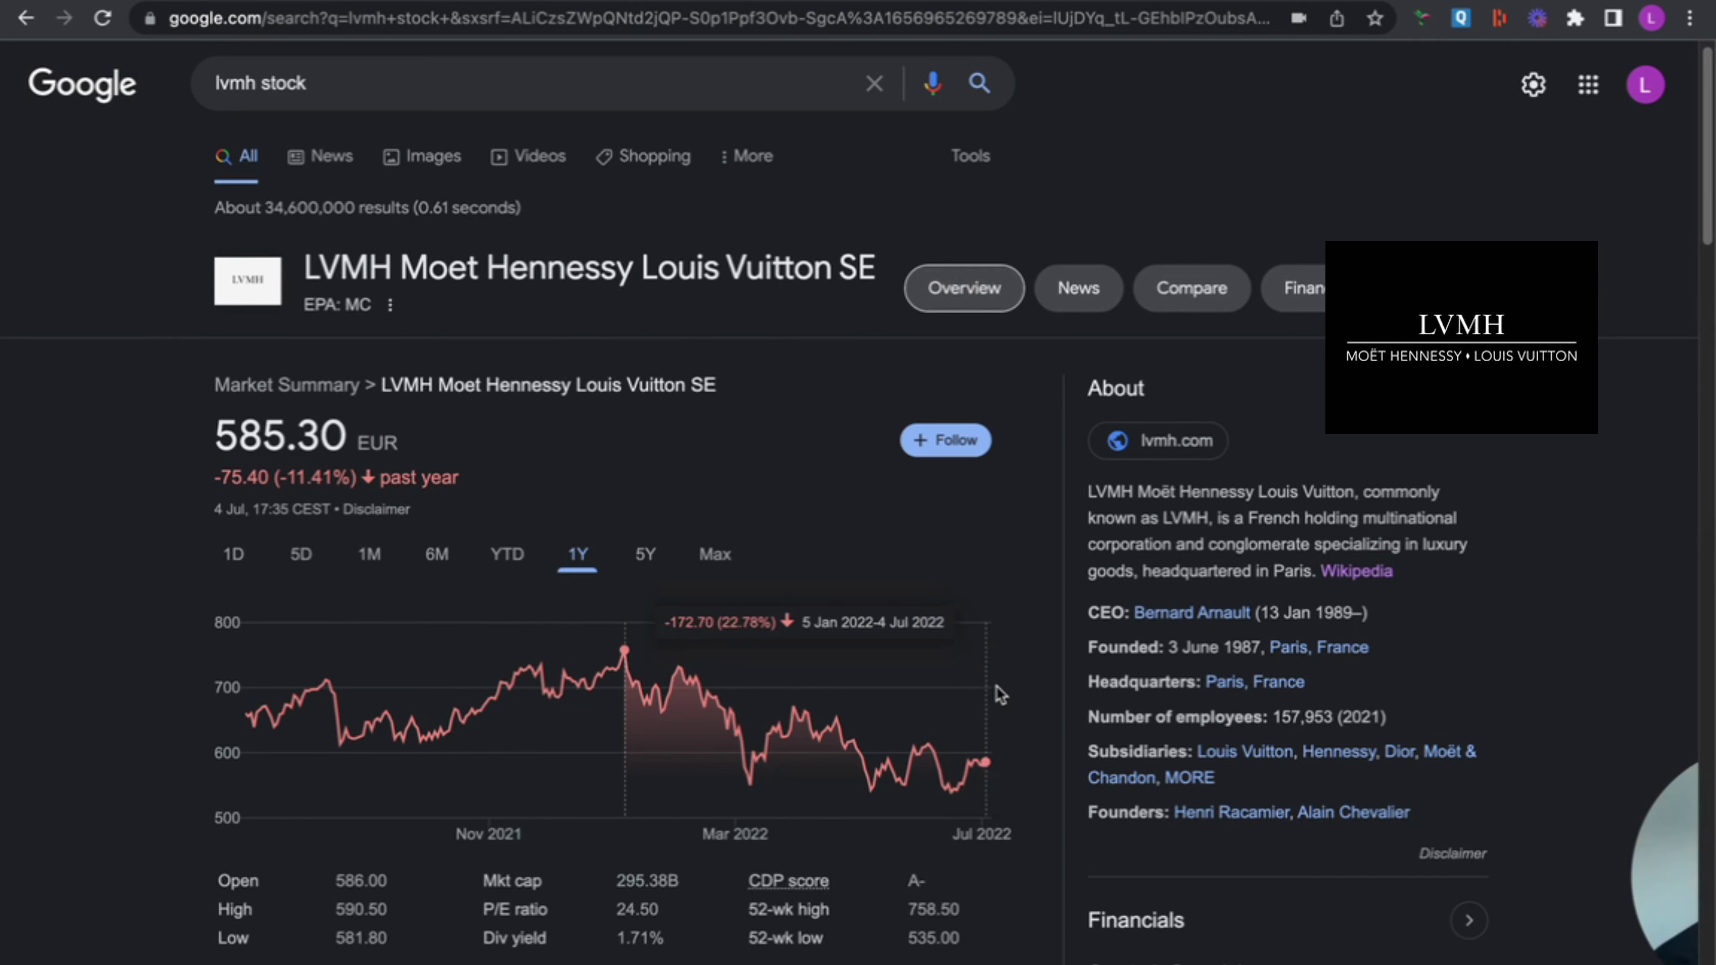
click(645, 554)
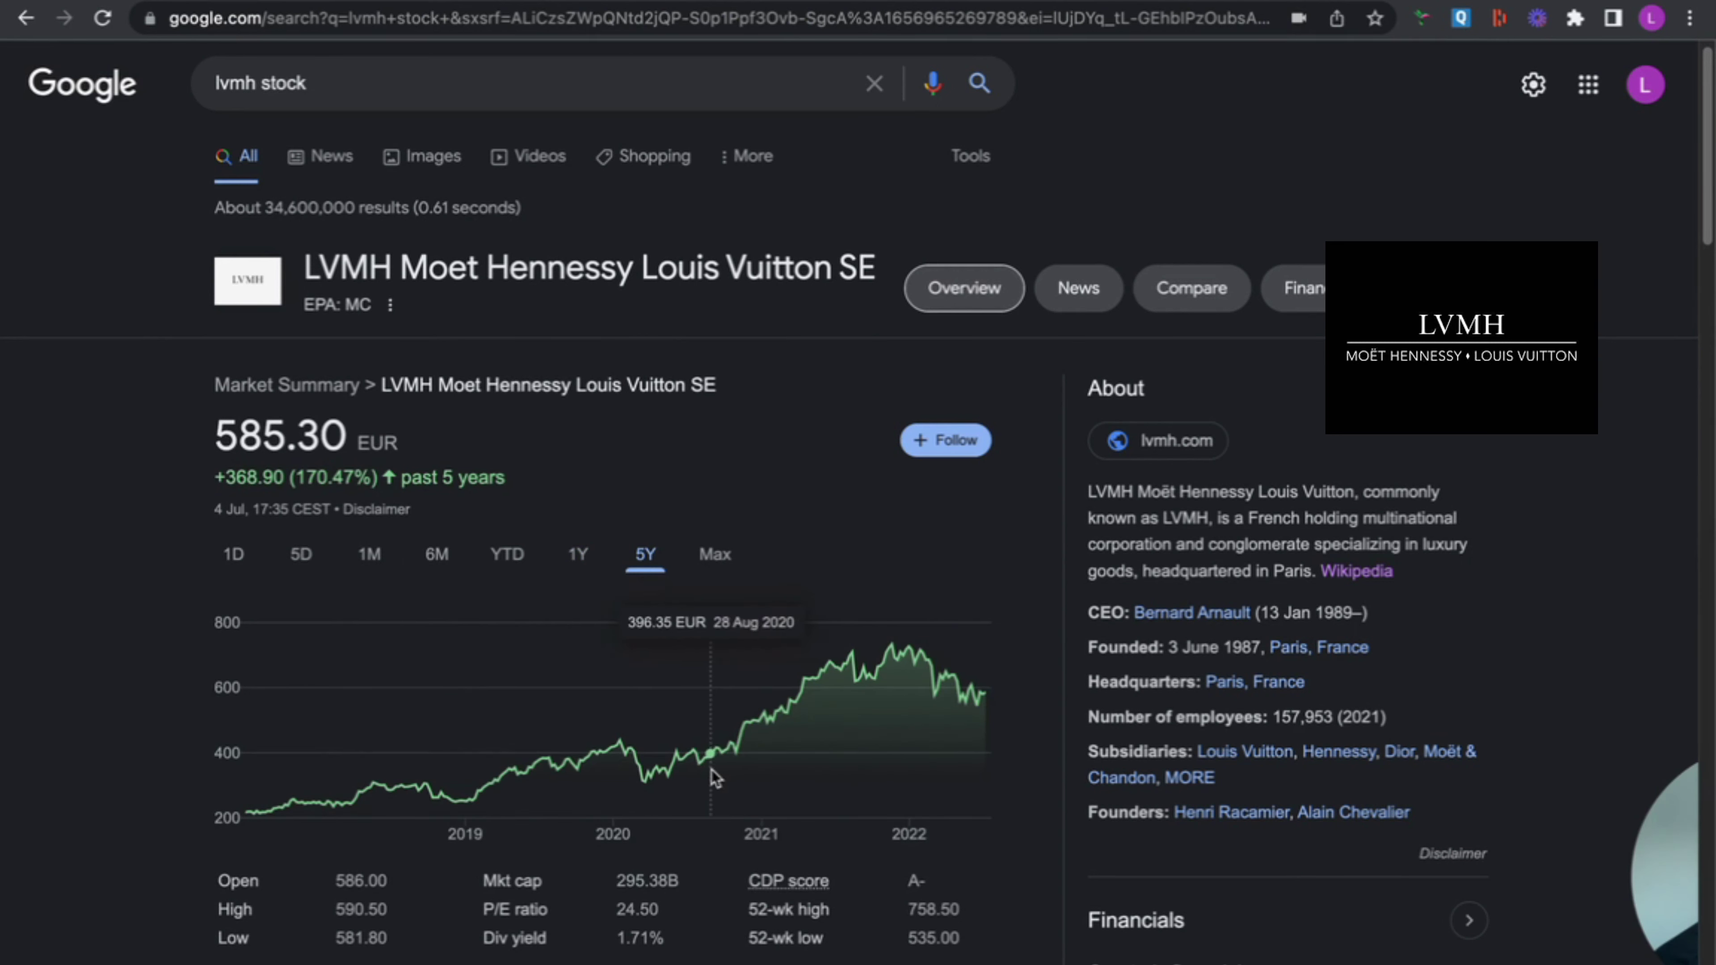
mouse_move(712, 770)
mouse_down()
mouse_move(1007, 759)
mouse_move(683, 778)
mouse_move(716, 784)
mouse_up()
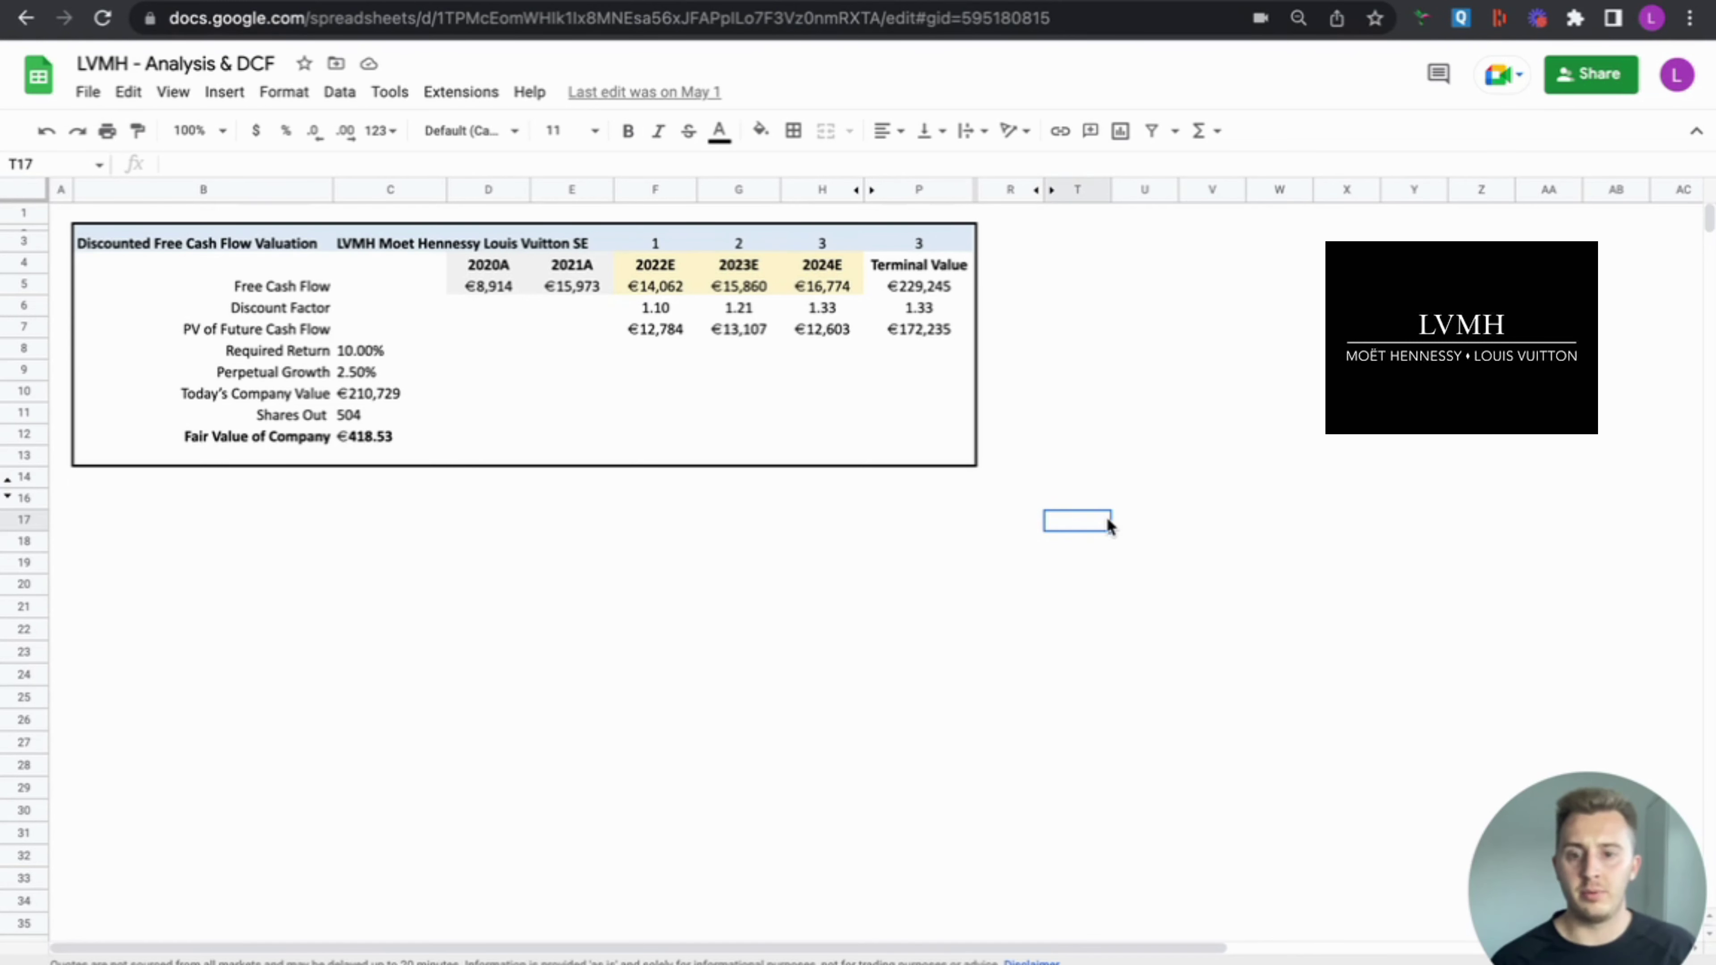
mouse_move(475, 960)
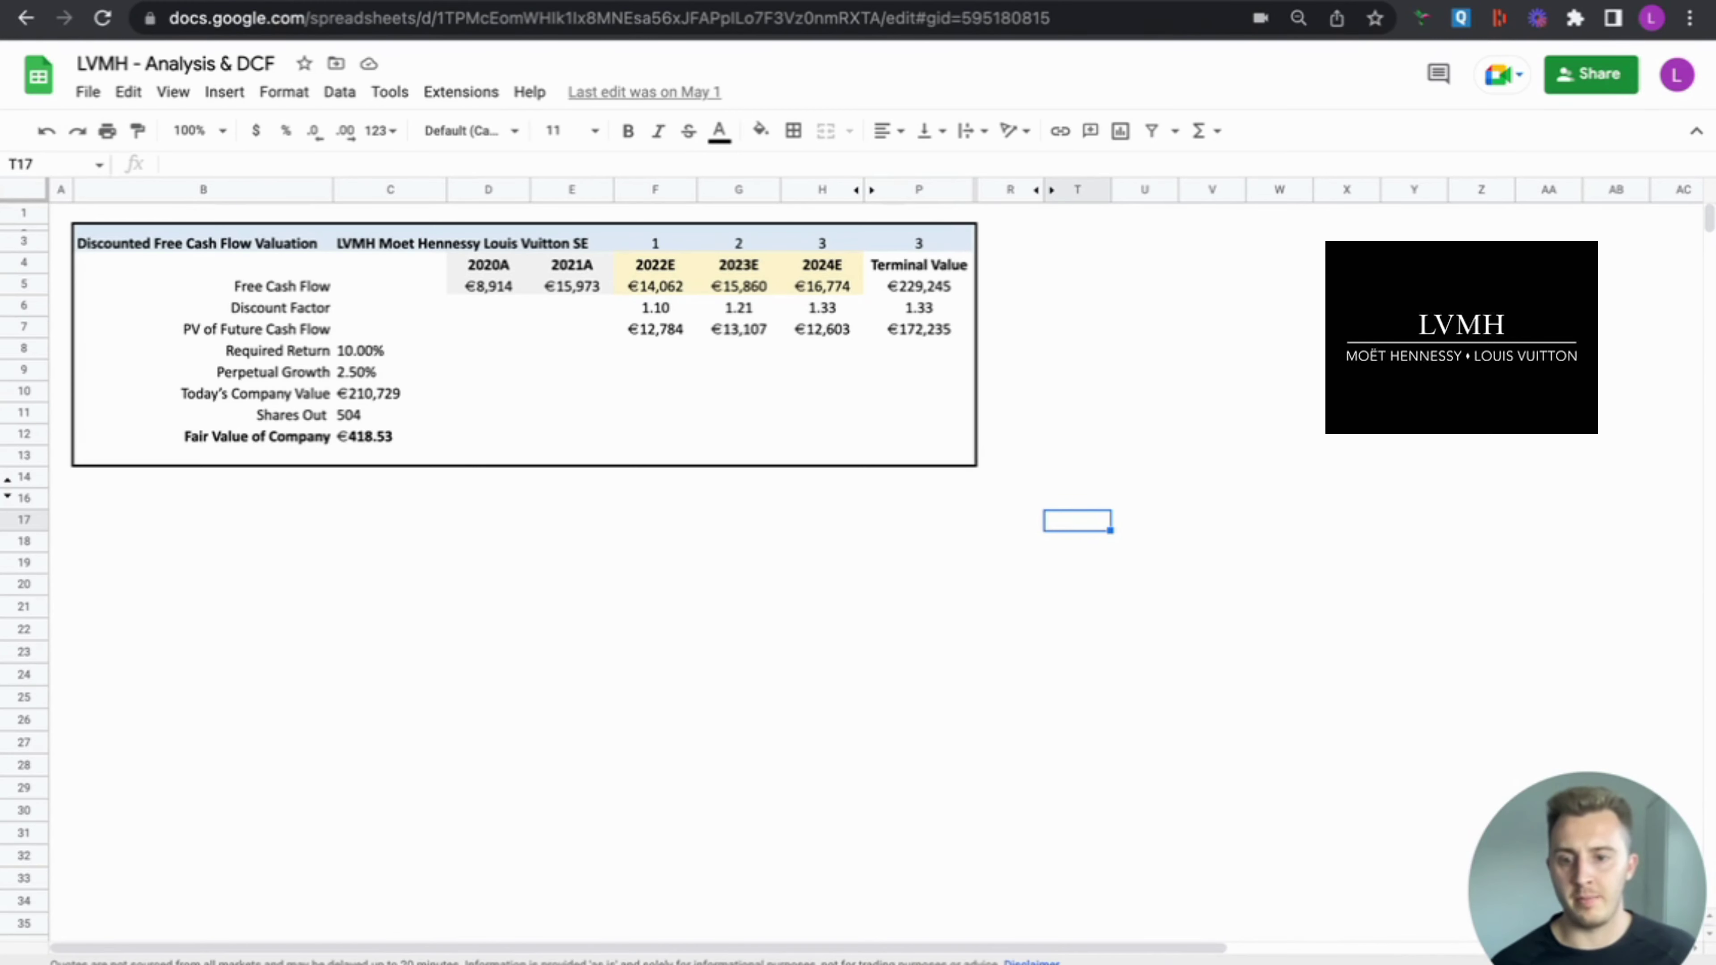
key(alt+Up)
scroll(674, 632, up, 6)
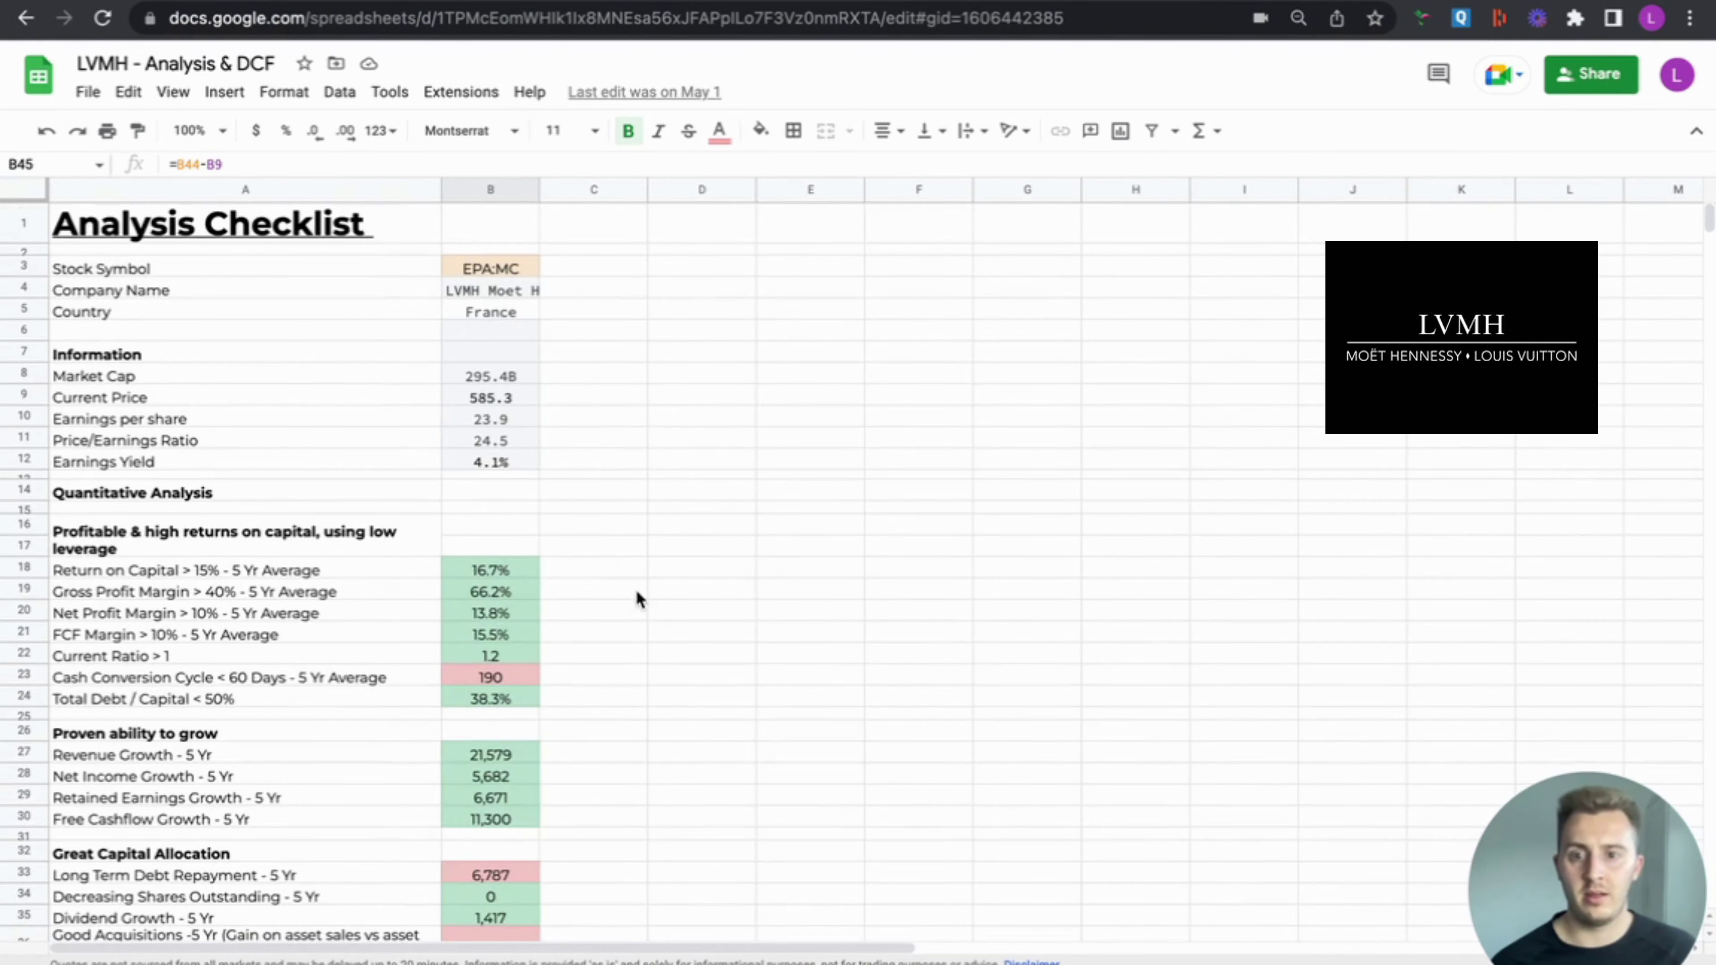
scroll(583, 703, down, 6)
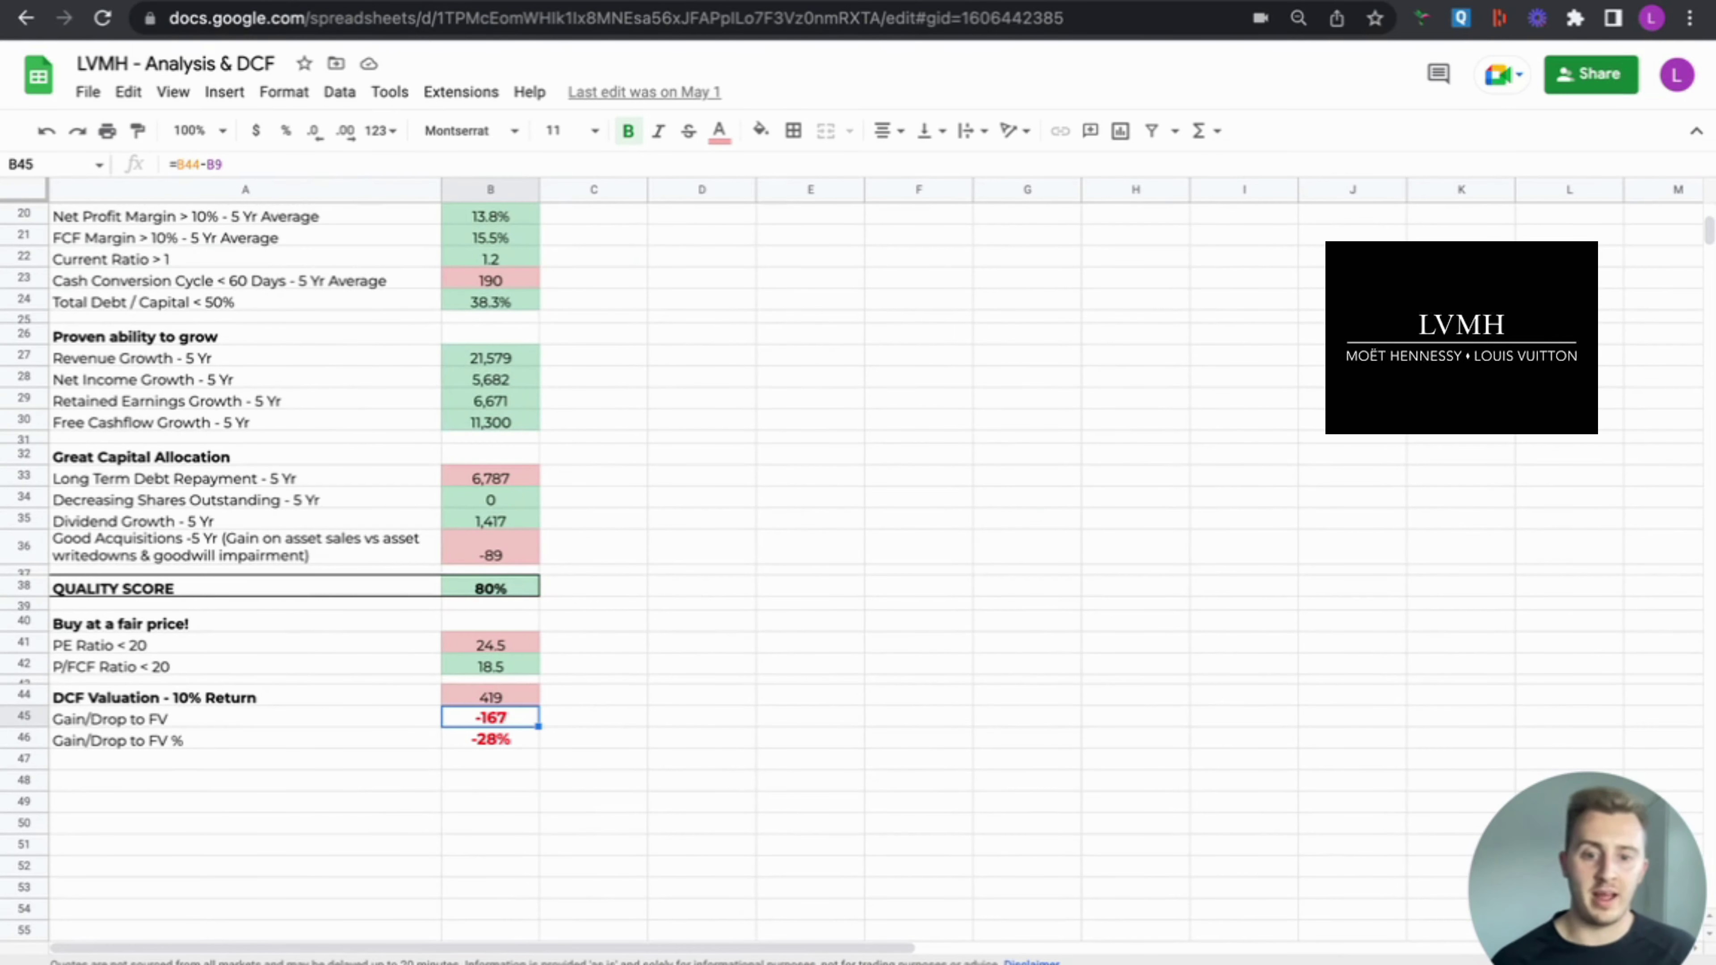
key(alt+Down)
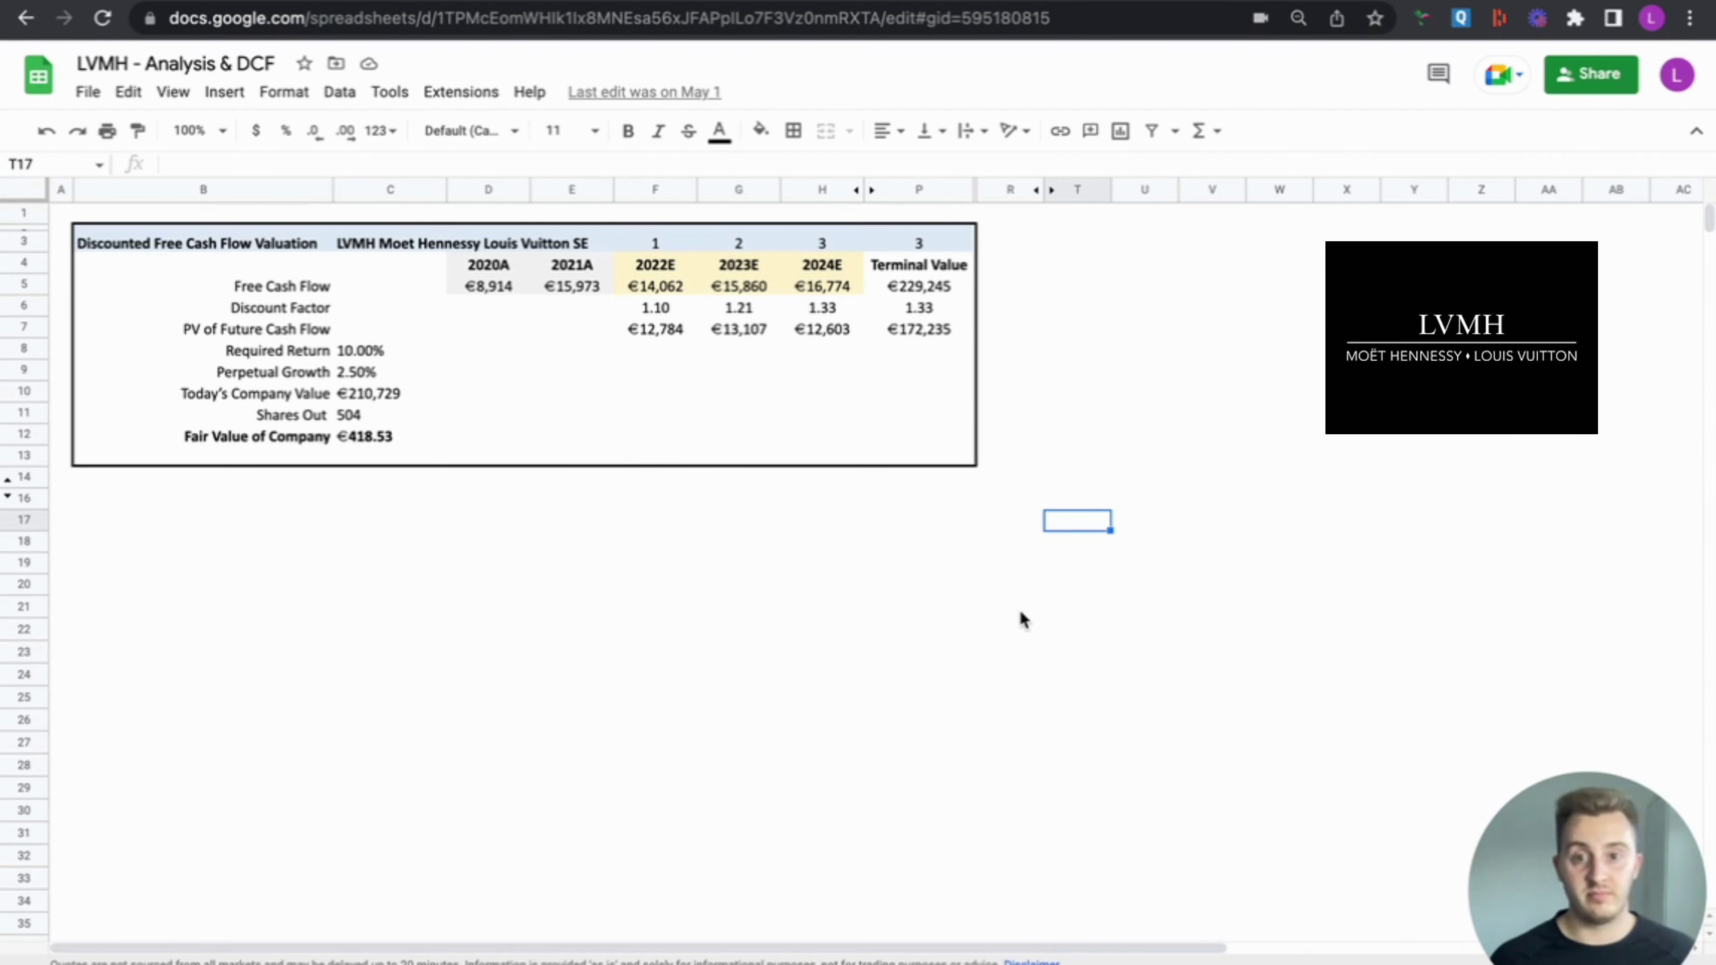